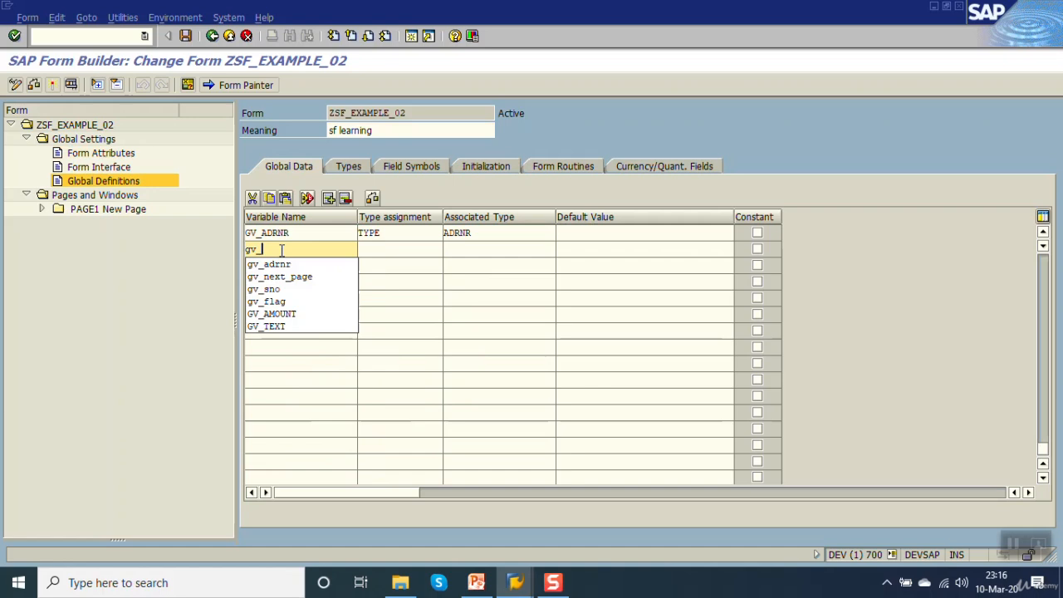
Check the Summary table slide in PowerPoint, and back in SAP declare the global variable gv_due with TYPE dmbtr.
{"action": "left_click", "coordinate": [476, 582]}
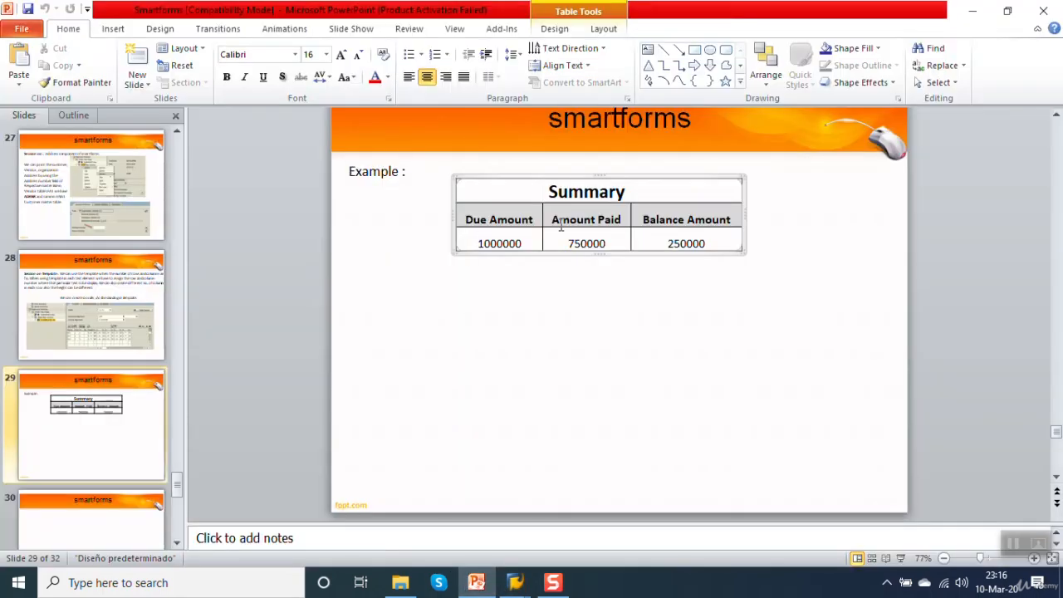
{"action": "left_click", "coordinate": [972, 11]}
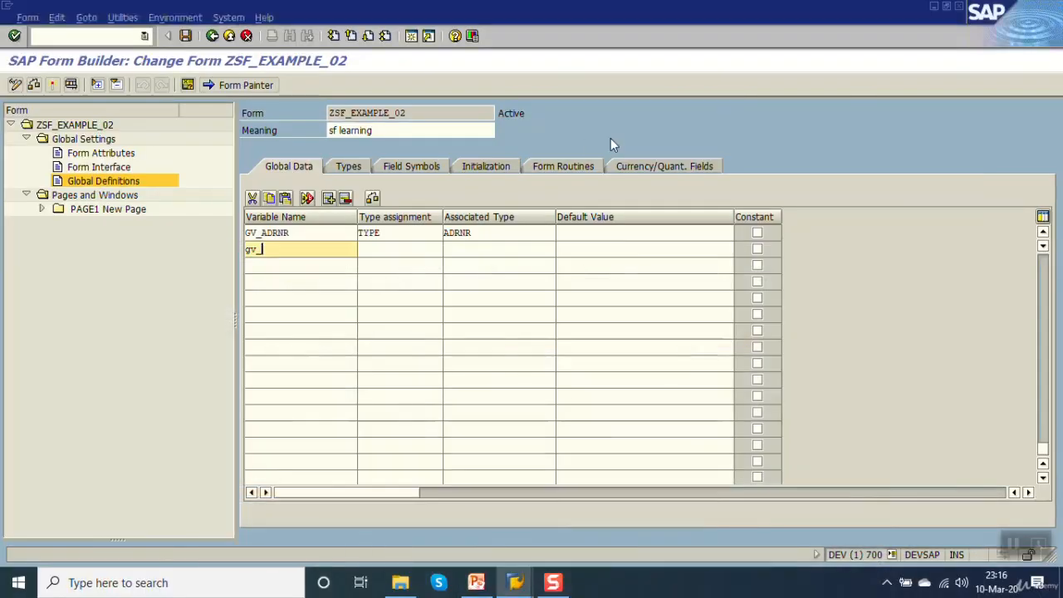
{"action": "type", "text": "due"}
{"action": "key", "text": "Tab"}
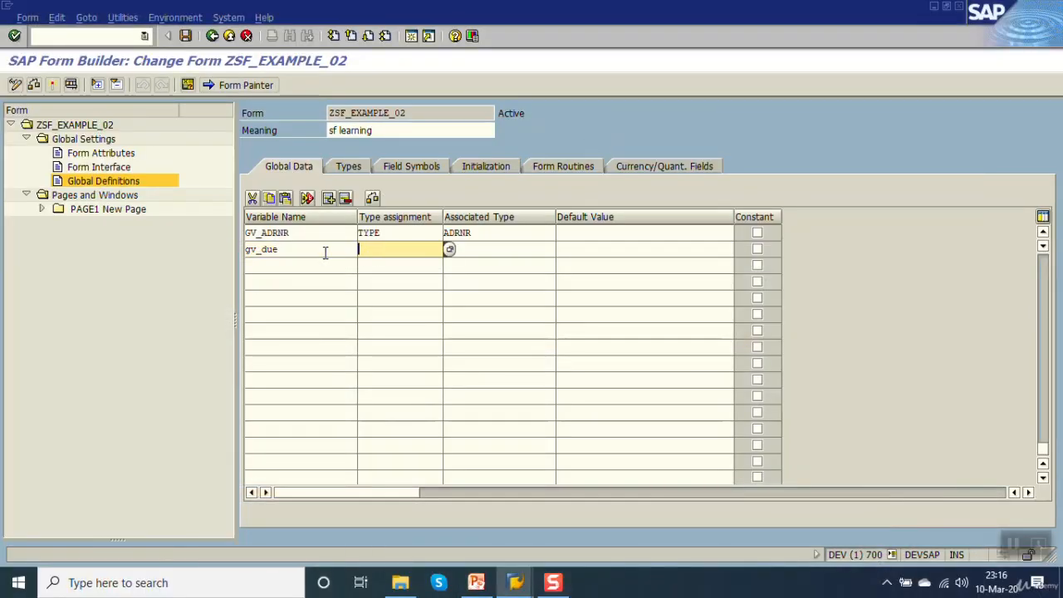
{"action": "type", "text": "type"}
{"action": "key", "text": "Tab"}
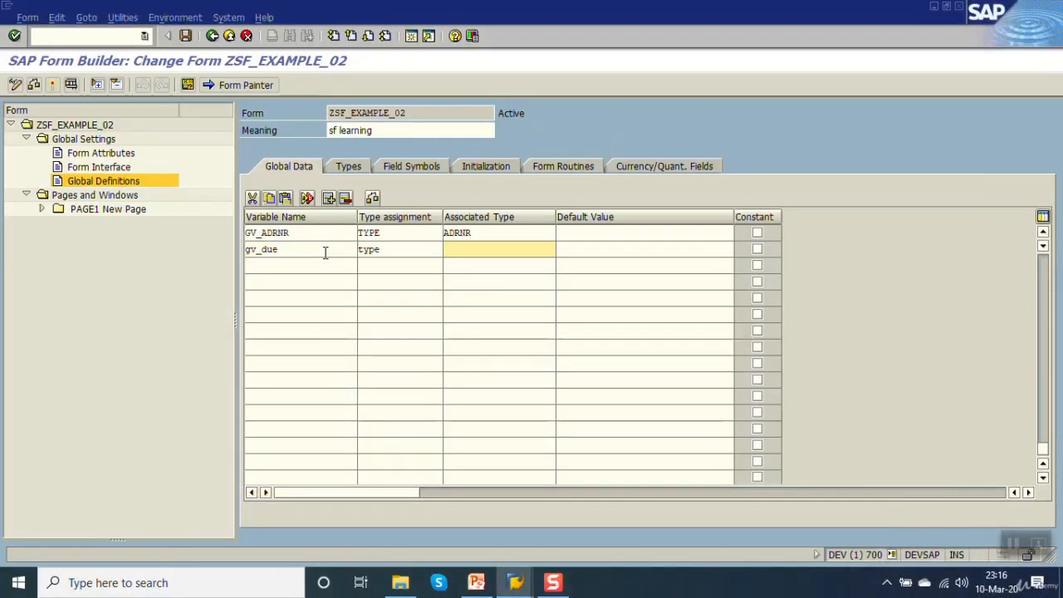
{"action": "type", "text": "dmbtr"}
{"action": "key", "text": "Return"}
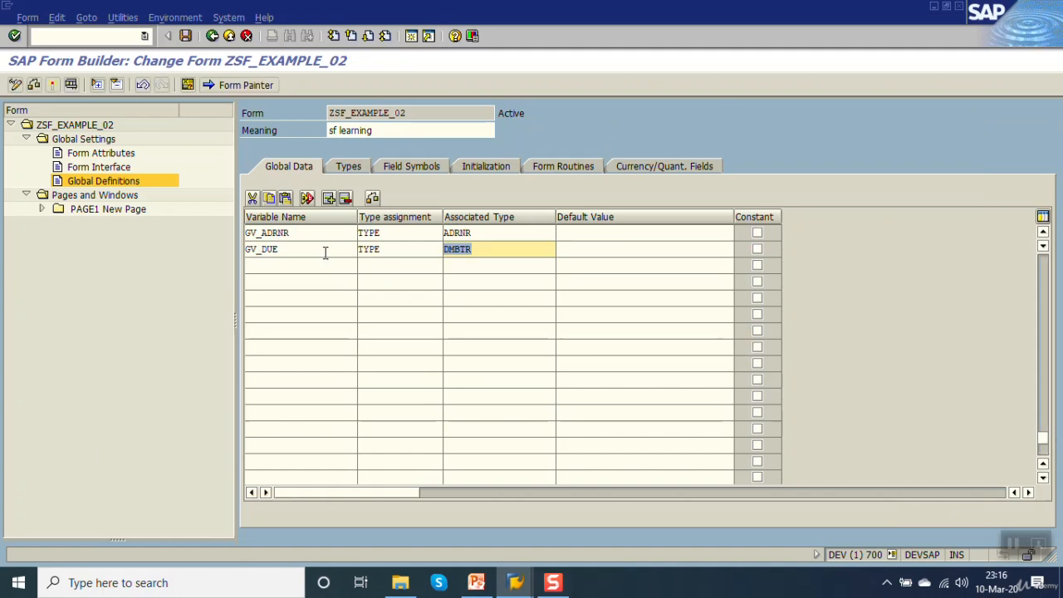
Declare the global variable gv_paid with TYPE dmbtr below gv_due.
{"action": "left_click", "coordinate": [308, 265]}
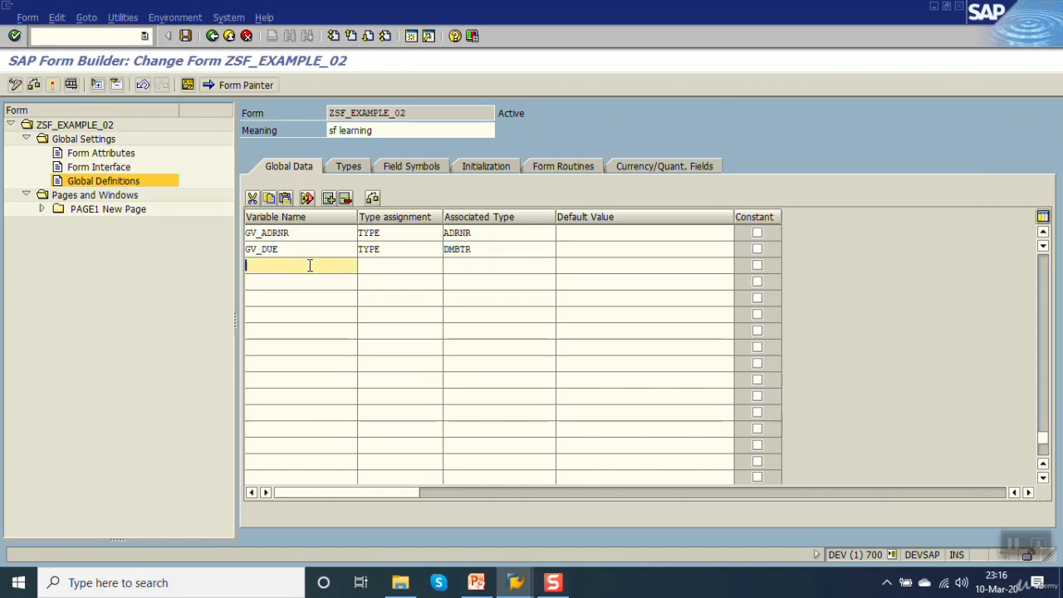
{"action": "type", "text": "gv_paid"}
{"action": "key", "text": "Tab"}
{"action": "type", "text": "type"}
{"action": "key", "text": "Tab"}
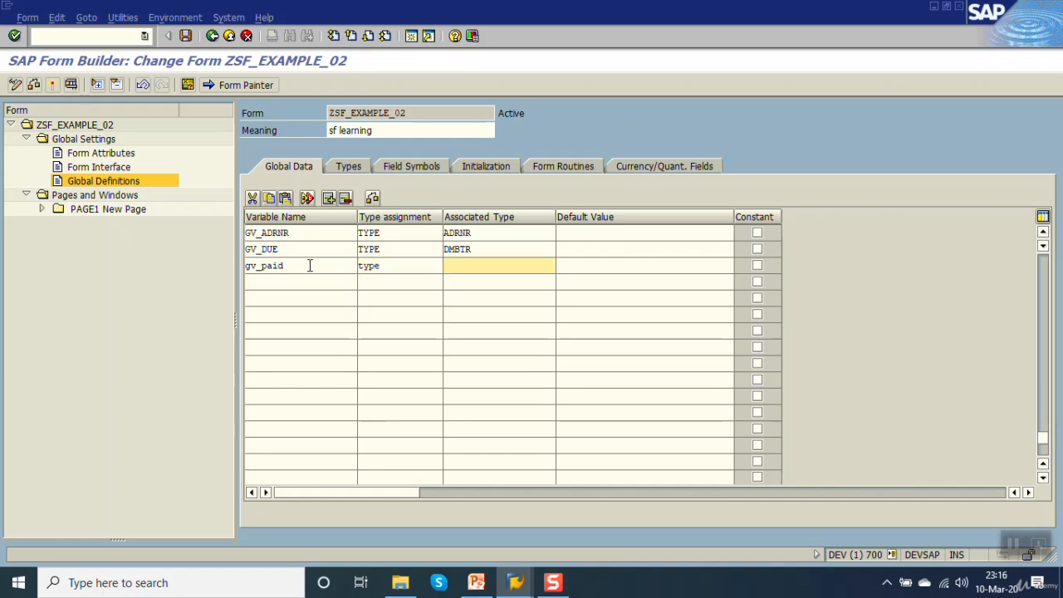
{"action": "type", "text": "dmbtr"}
{"action": "key", "text": "Return"}
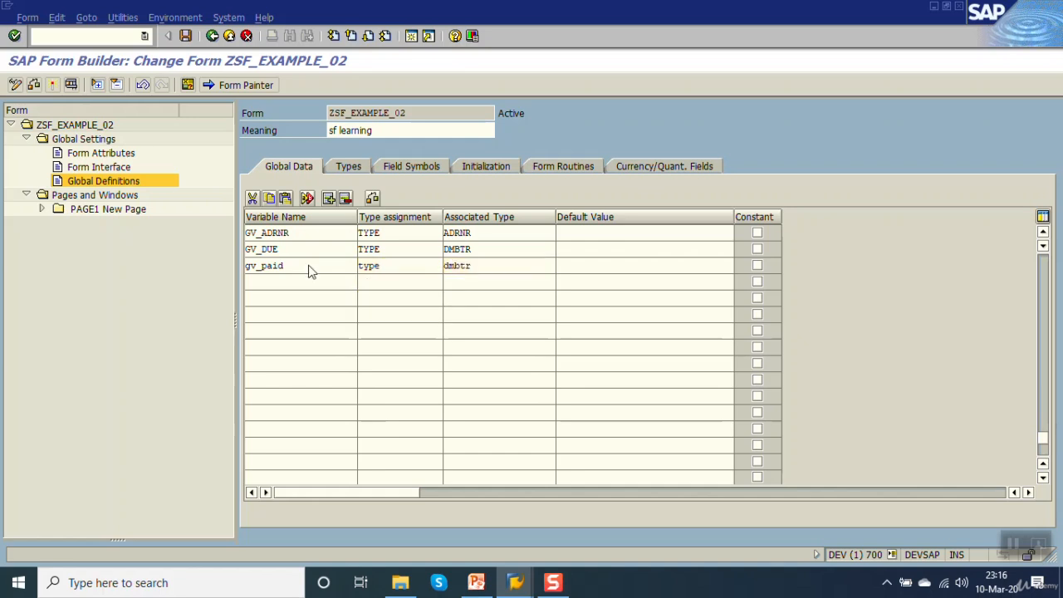
Declare the global variable gv_balance with TYPE dmbtr and save the form.
{"action": "left_click", "coordinate": [304, 282]}
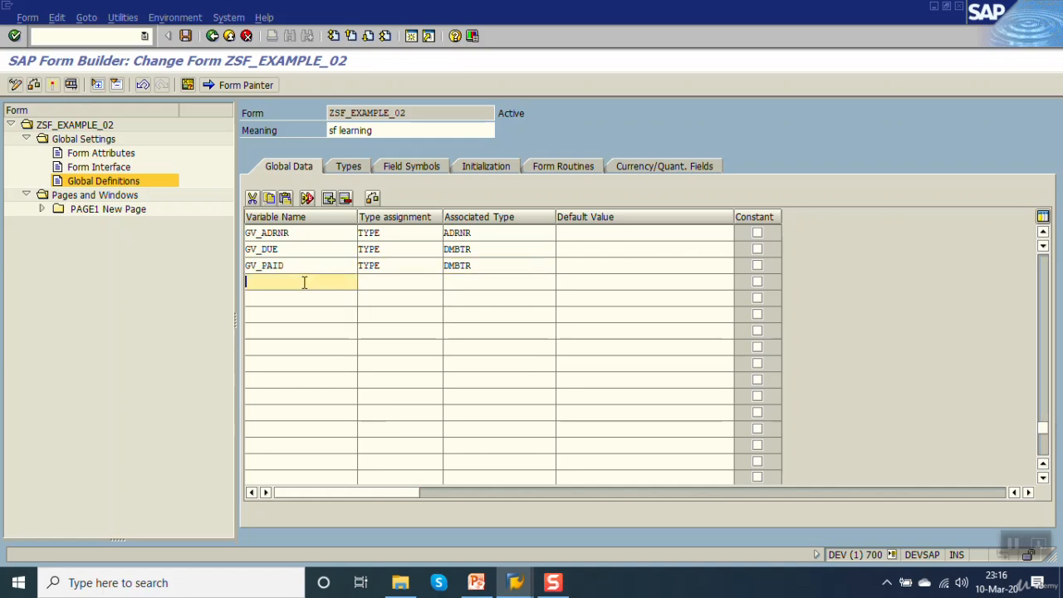
{"action": "type", "text": "gv_balance"}
{"action": "key", "text": "Tab"}
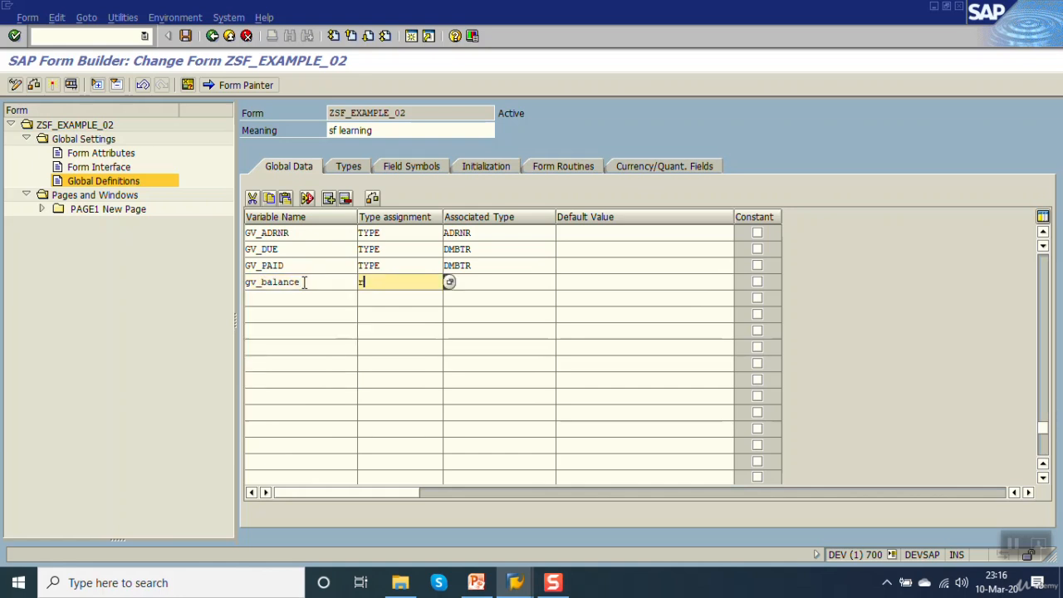
{"action": "type", "text": "type"}
{"action": "key", "text": "Tab"}
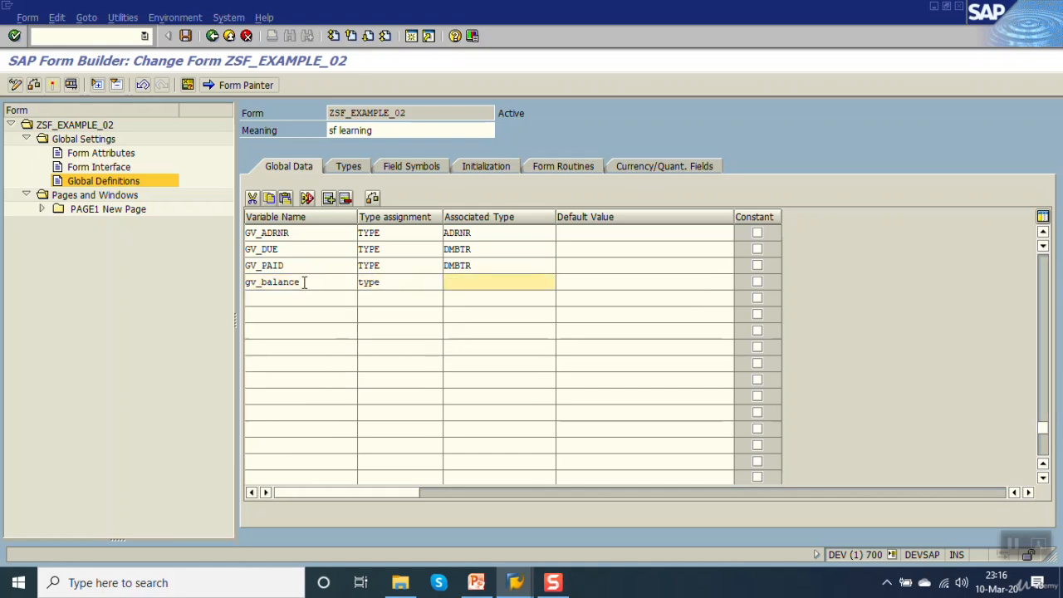
{"action": "type", "text": "dmbtr"}
{"action": "key", "text": "Return"}
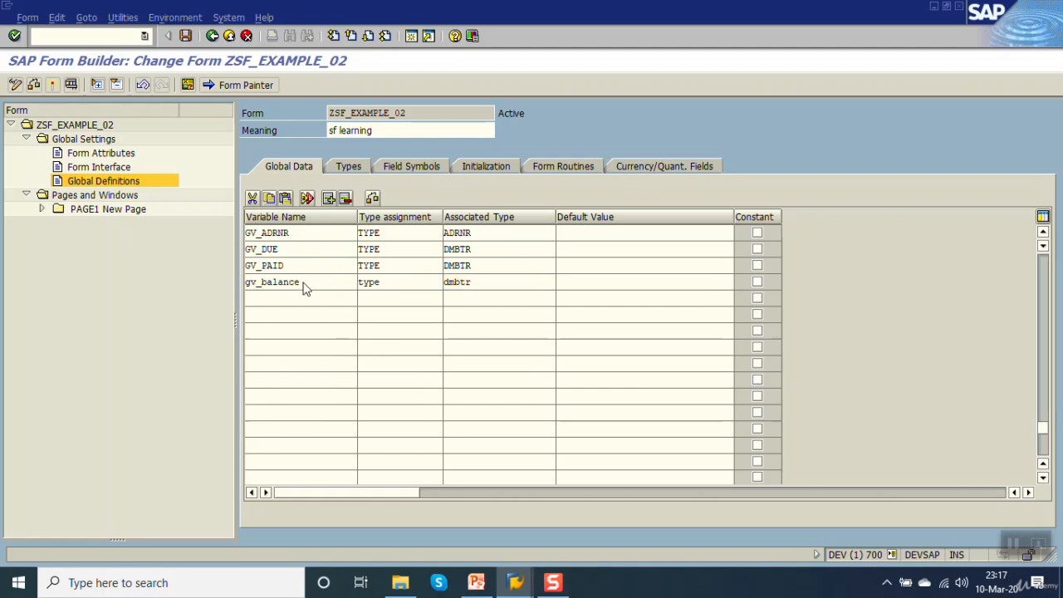
{"action": "key", "text": "ctrl+s"}
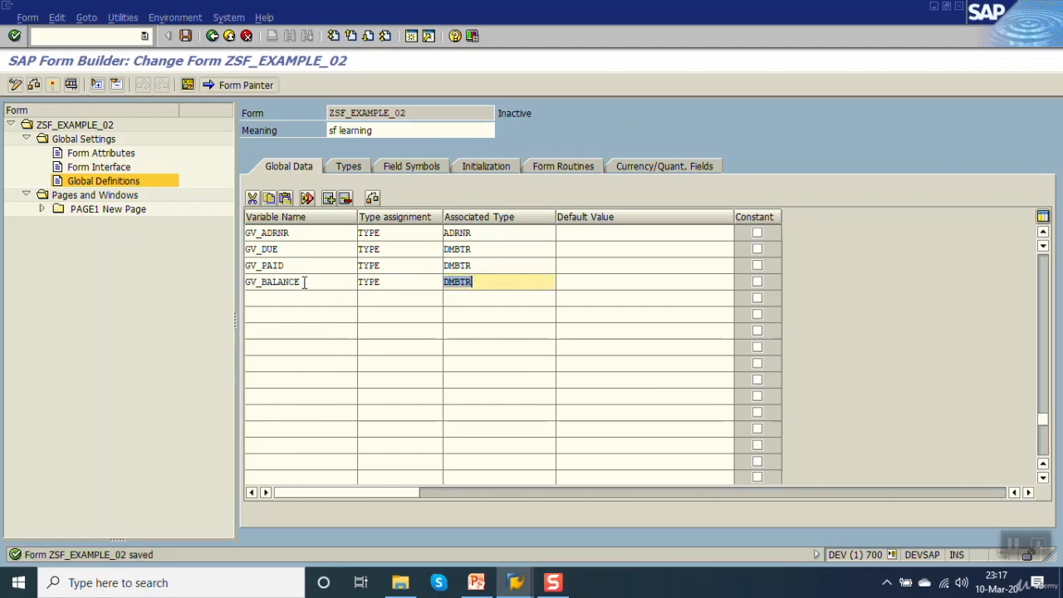
Expand PAGE1 and its MAIN window, and create a Program Lines flow logic node from the %LOOP1 node.
{"action": "left_click", "coordinate": [505, 170]}
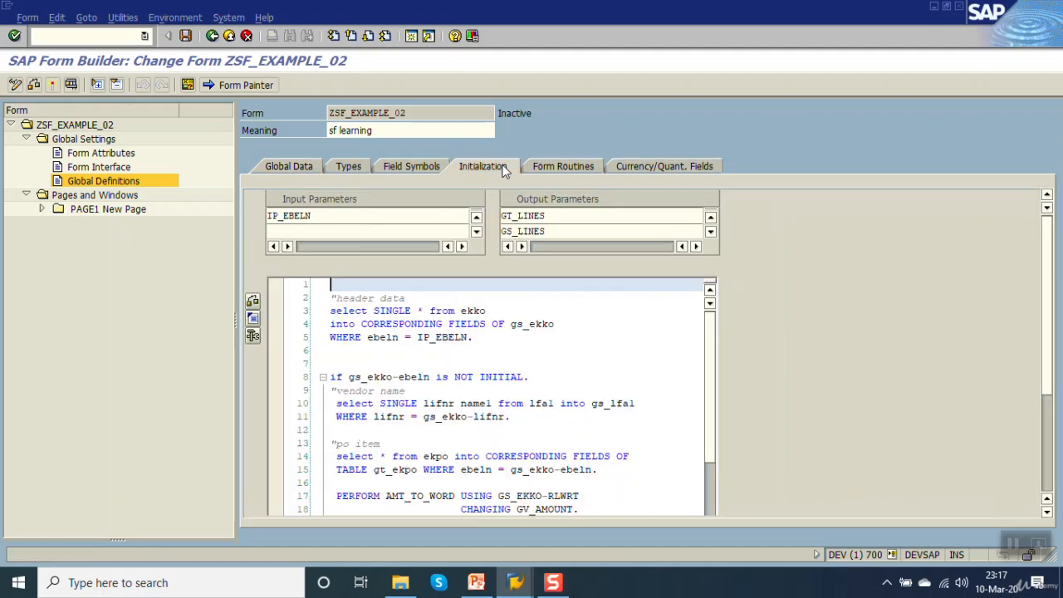
{"action": "left_click", "coordinate": [43, 209]}
{"action": "left_click", "coordinate": [56, 237]}
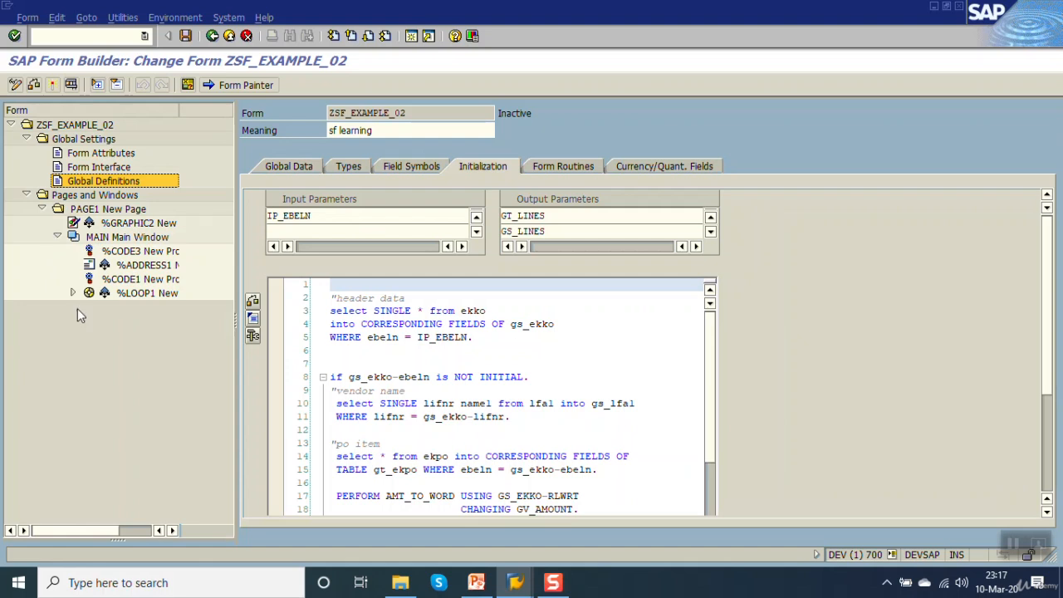
{"action": "right_click", "coordinate": [100, 296]}
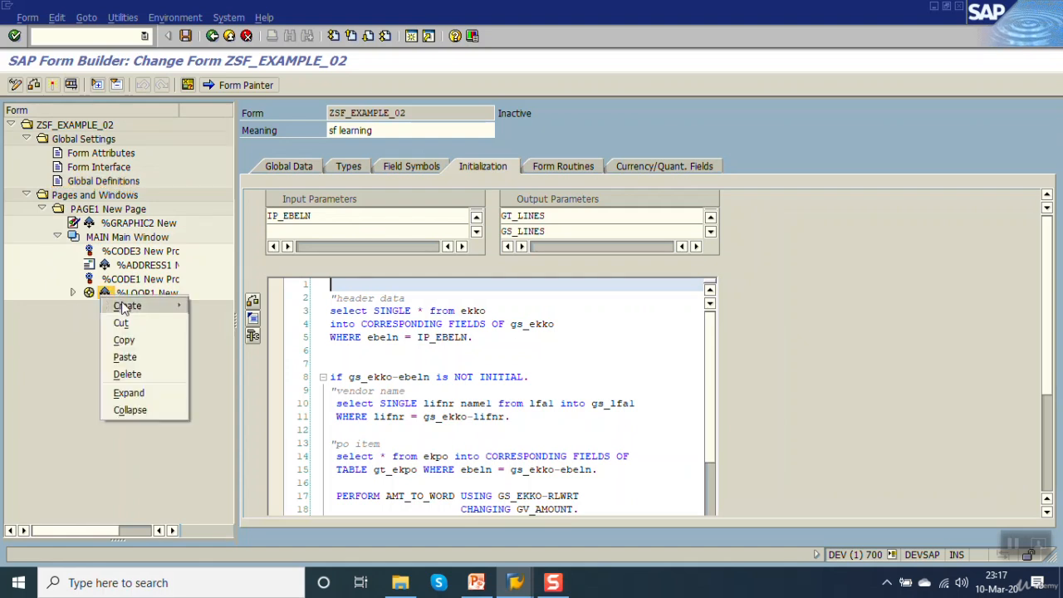
{"action": "mouse_move", "coordinate": [261, 394]}
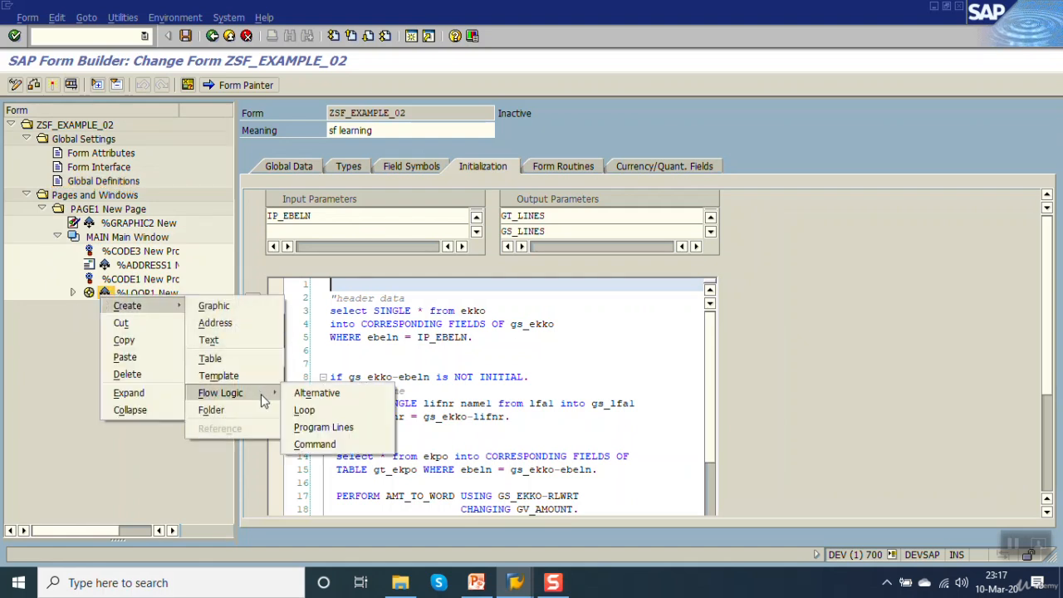
{"action": "left_click", "coordinate": [355, 428]}
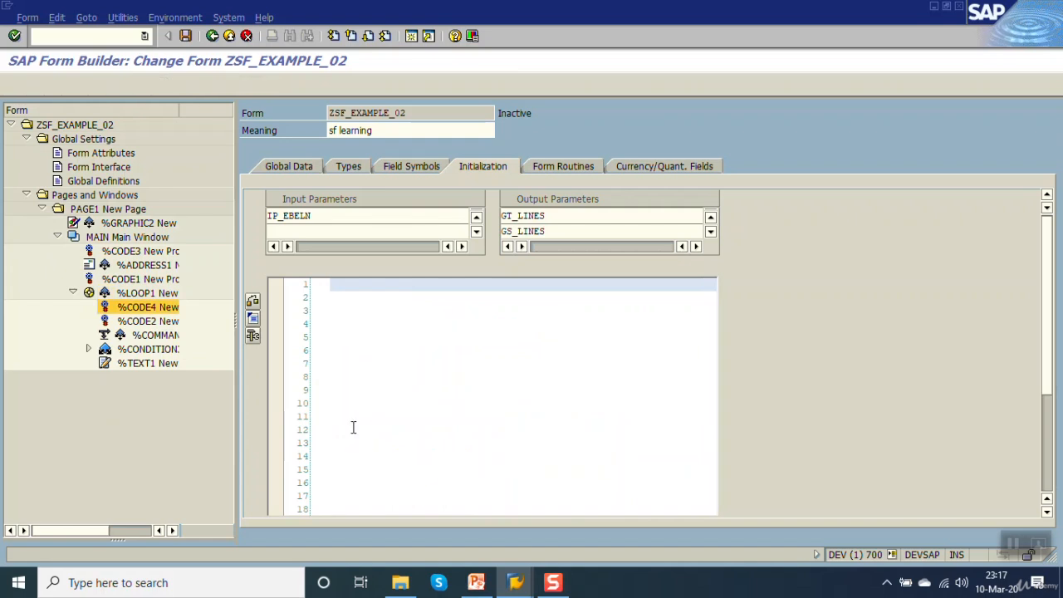
Enter gv_due, gv_paid and gv_balance as output parameters of the new program lines.
{"action": "left_click", "coordinate": [510, 218]}
{"action": "type", "text": "gv"}
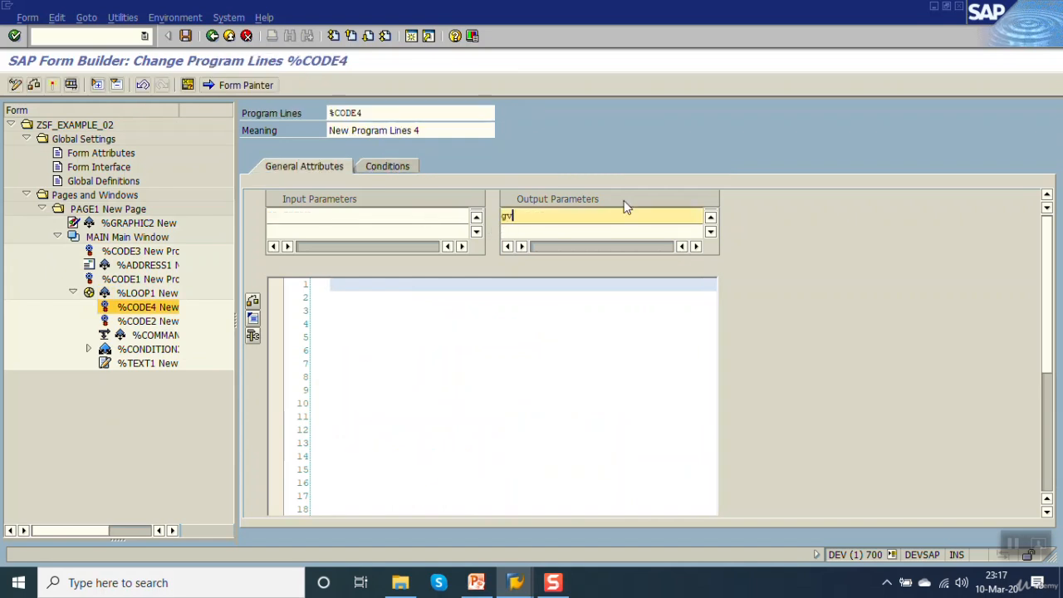
{"action": "type", "text": "_due"}
{"action": "left_click", "coordinate": [546, 231]}
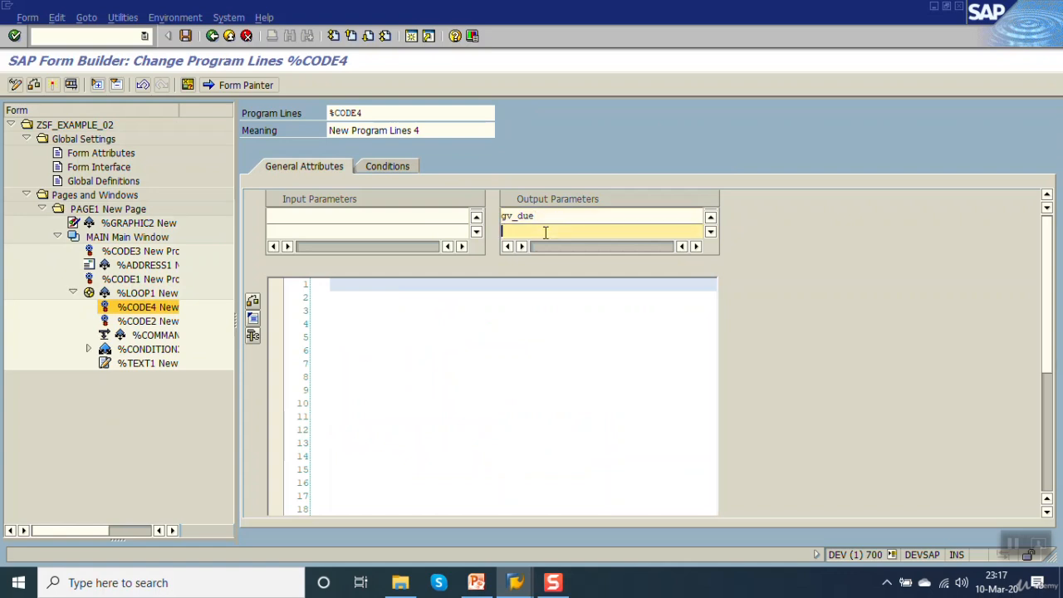
{"action": "type", "text": "gv_paid"}
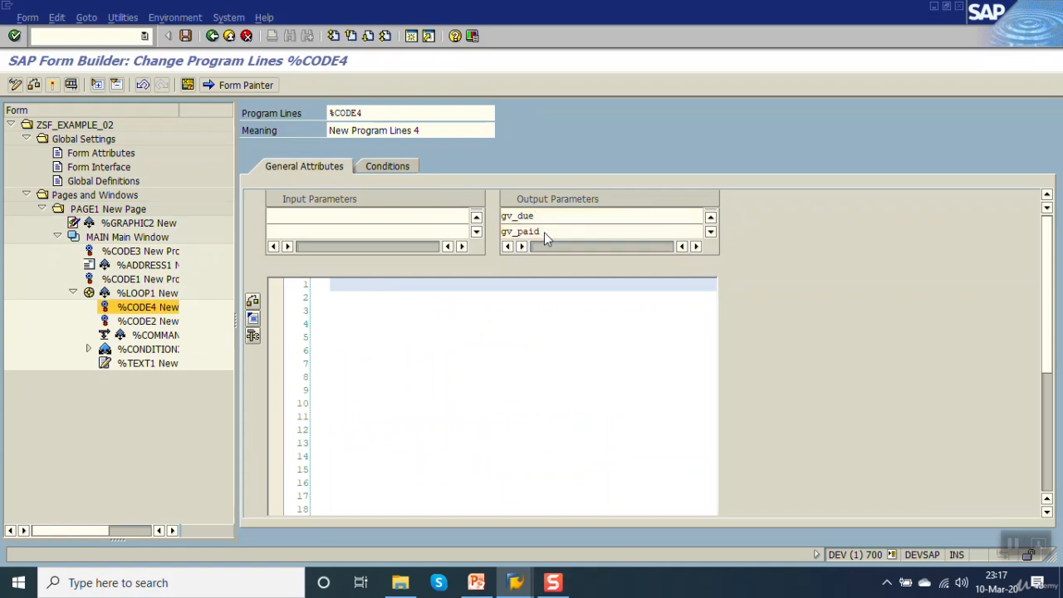
{"action": "key", "text": "Return"}
{"action": "left_click", "coordinate": [556, 232]}
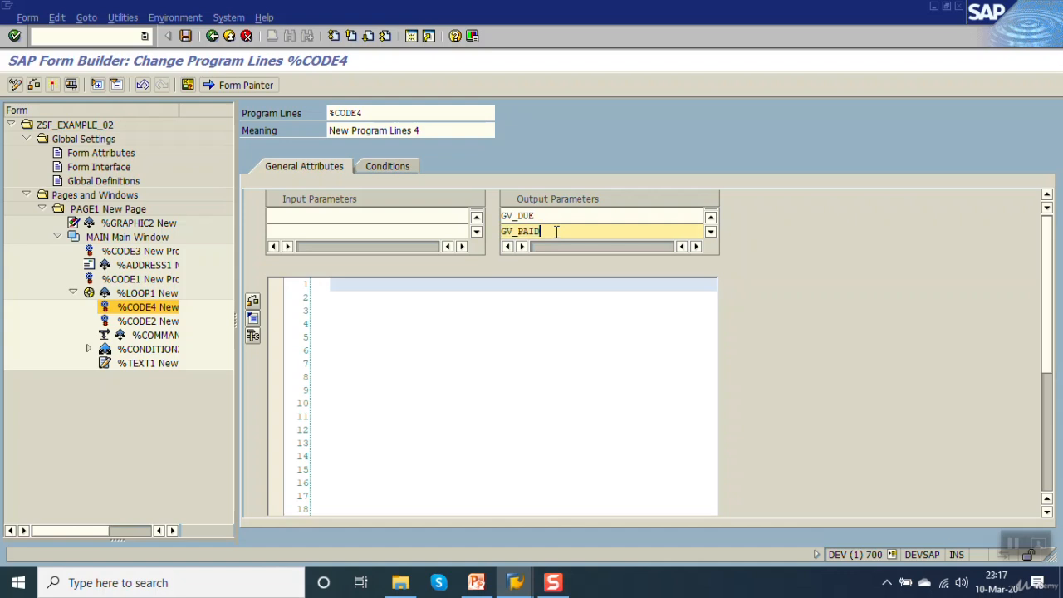
{"action": "key", "text": "Down"}
{"action": "type", "text": "gv_balance"}
{"action": "key", "text": "Return"}
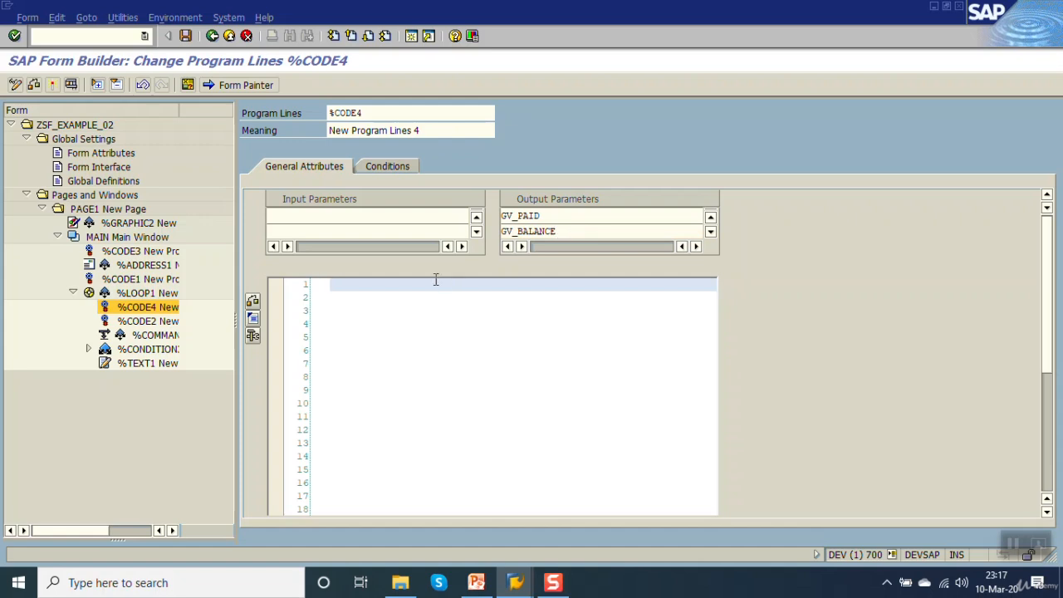
Write code lines assigning '1000000.00' to gv_due and '750000.00' to gv_paid.
{"action": "key", "text": "Return"}
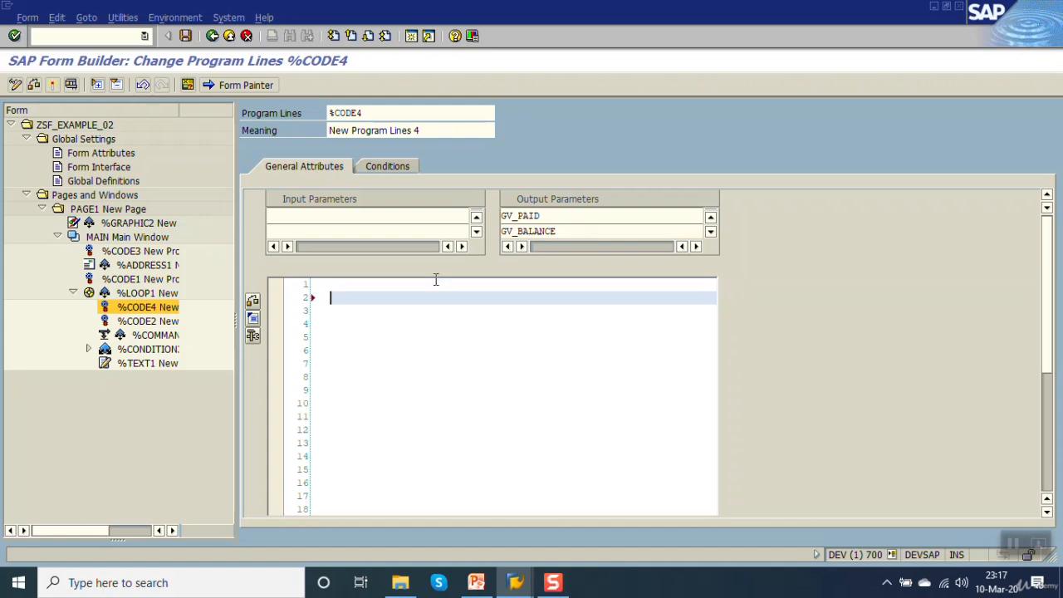
{"action": "type", "text": "gv_due  = '1000000.00'."}
{"action": "key", "text": "Return"}
{"action": "type", "text": "gv"}
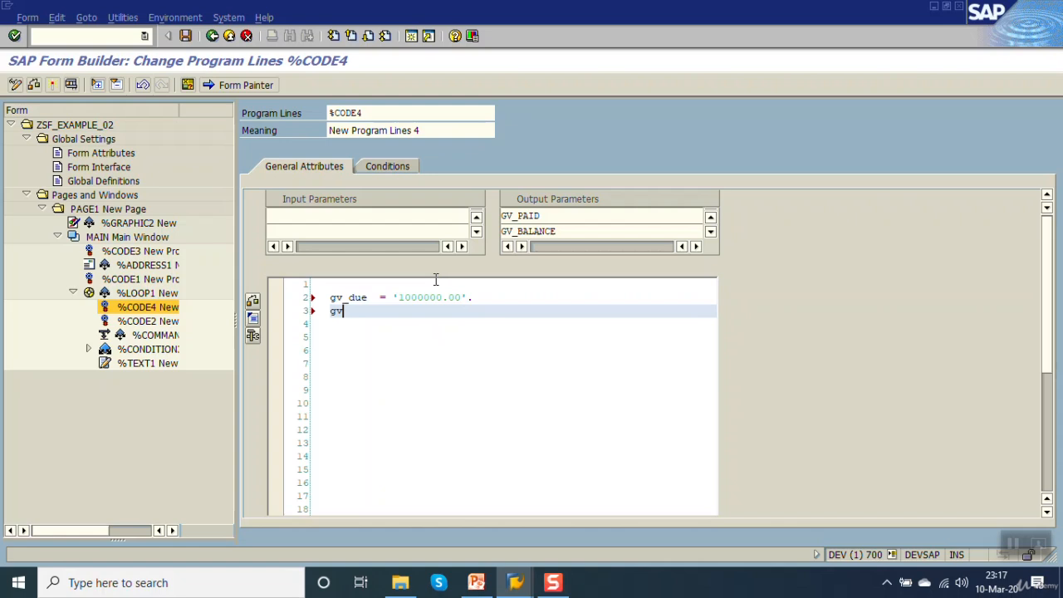
{"action": "type", "text": "_paid = '750000.00'."}
{"action": "key", "text": "Return"}
Add a code line calculating gv_balance as gv_due - gv_paid, separated by a blank line from the assignments.
{"action": "key", "text": "Return"}
{"action": "type", "text": "gv"}
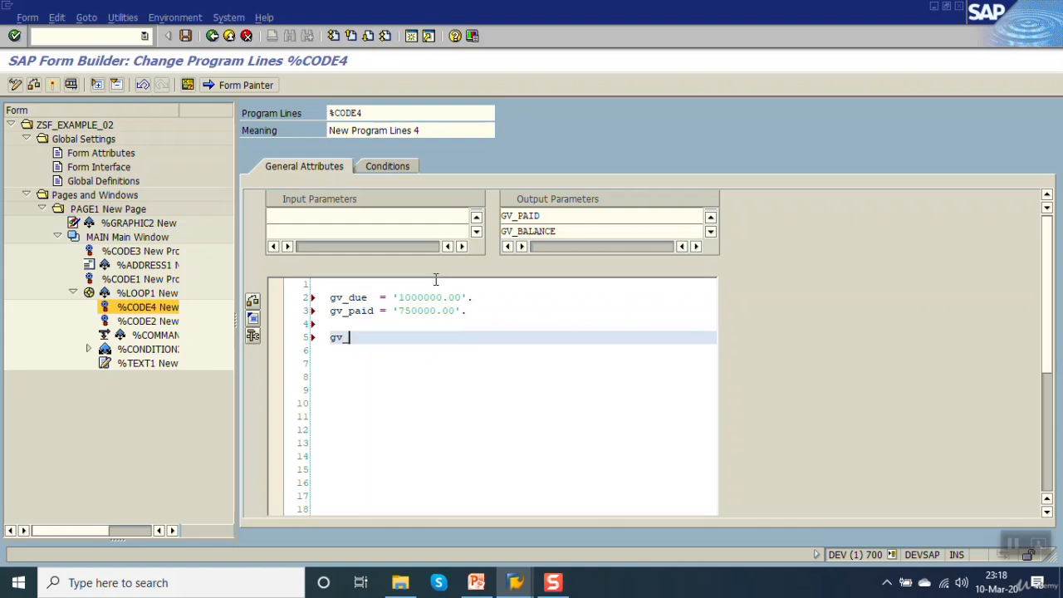
{"action": "type", "text": "_balance ="}
{"action": "left_click_drag", "start_coordinate": [327, 297], "coordinate": [369, 297]}
{"action": "key", "text": "ctrl+c"}
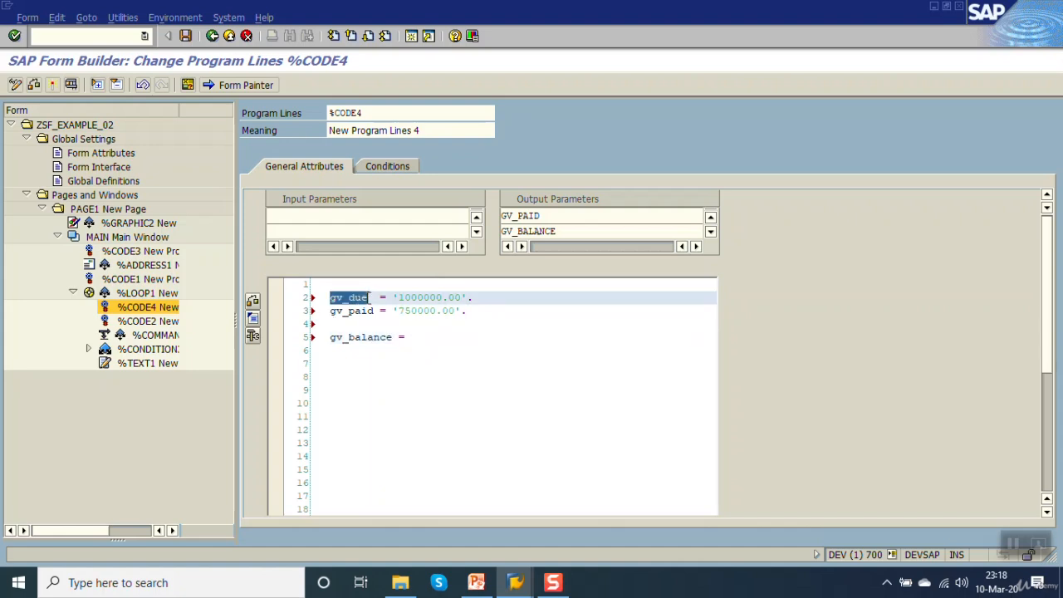
{"action": "left_click", "coordinate": [430, 339]}
{"action": "key", "text": "ctrl+v"}
{"action": "type", "text": "-"}
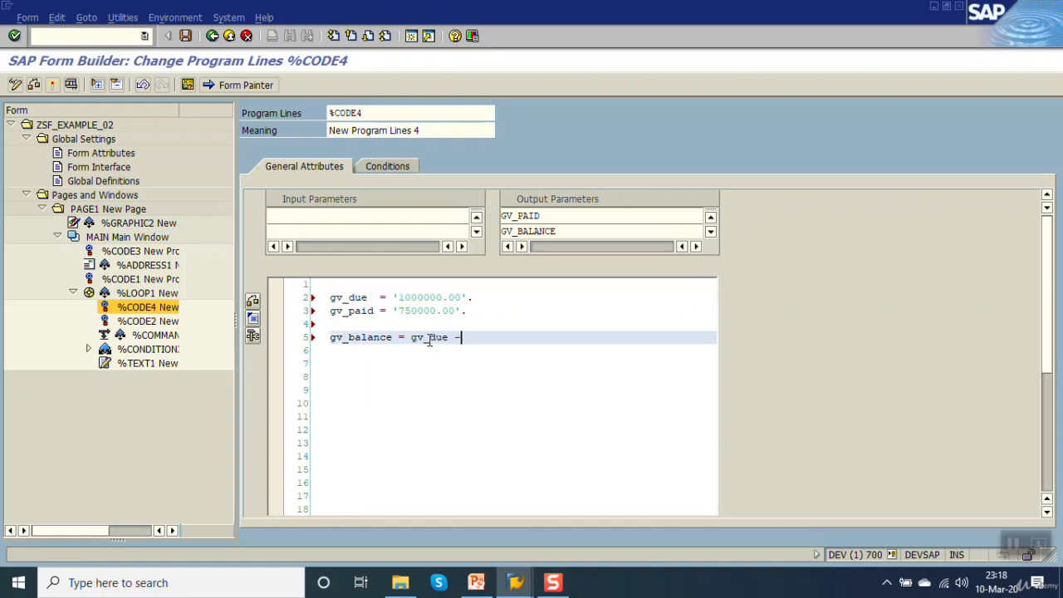
{"action": "left_click_drag", "start_coordinate": [331, 311], "coordinate": [378, 312]}
{"action": "key", "text": "ctrl+c"}
{"action": "left_click", "coordinate": [352, 324]}
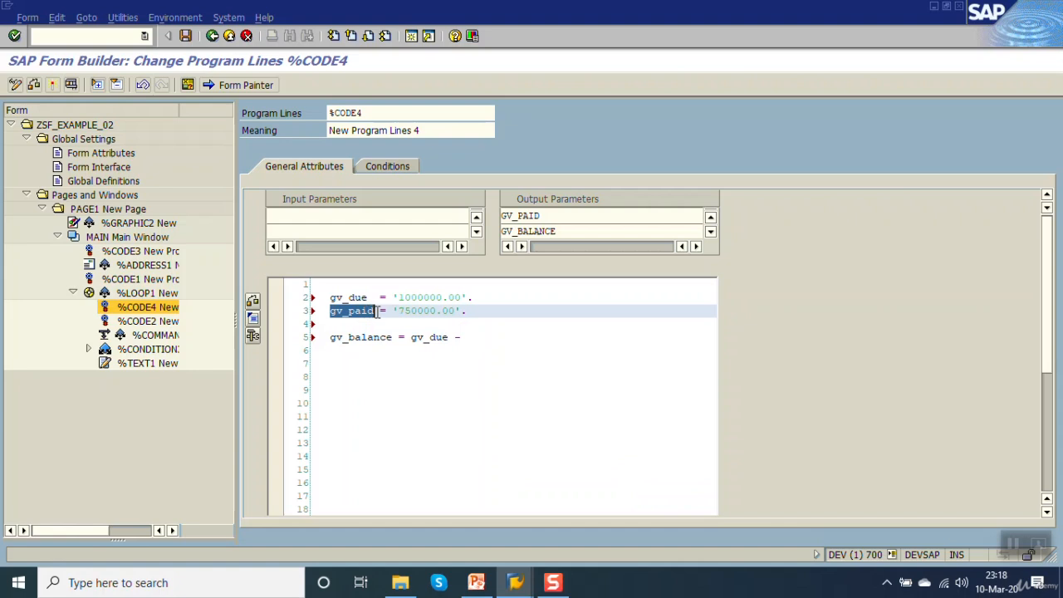
{"action": "left_click", "coordinate": [479, 328]}
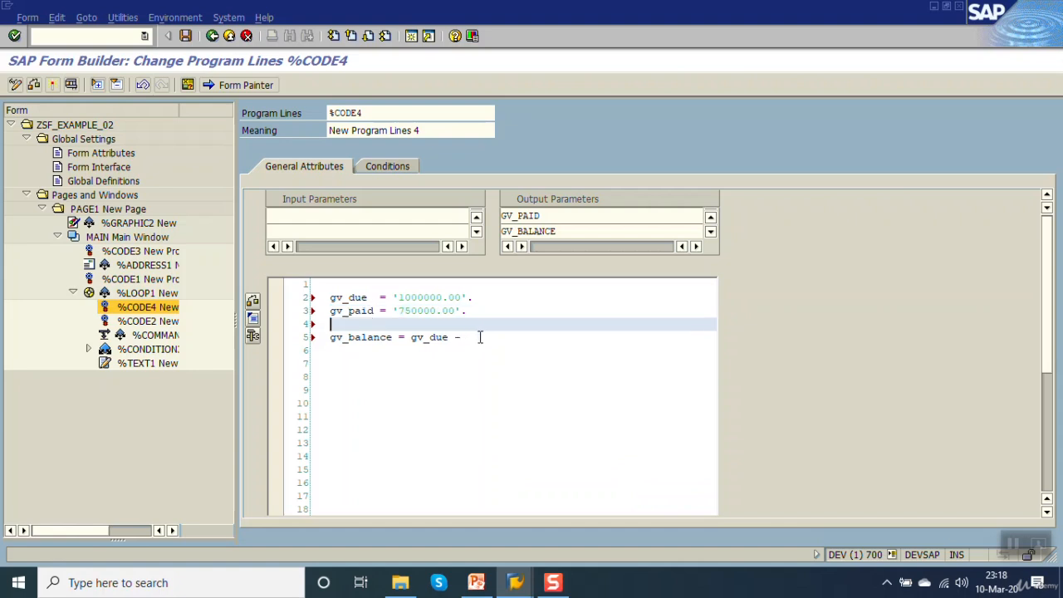
{"action": "left_click", "coordinate": [477, 336]}
{"action": "key", "text": "ctrl+v"}
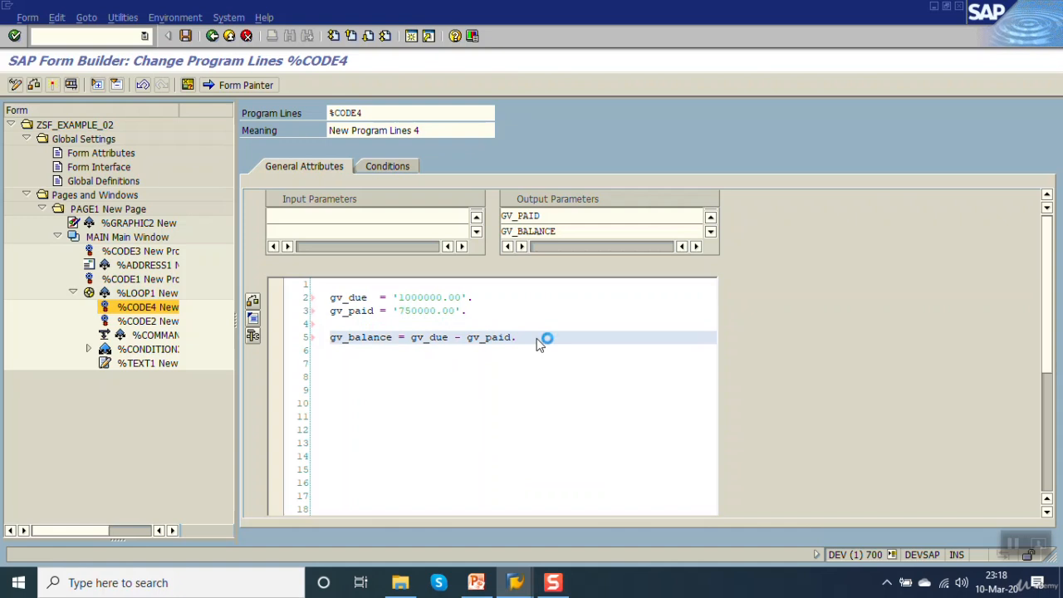
Check and activate the form.
{"action": "key", "text": "ctrl+F2"}
{"action": "key", "text": "ctrl+F3"}
Move the %CODE4 program lines after the %LOOP1 node, collapse the loop, and select %CODE4.
{"action": "left_click", "coordinate": [130, 310]}
{"action": "left_click_drag", "start_coordinate": [130, 310], "coordinate": [130, 304]}
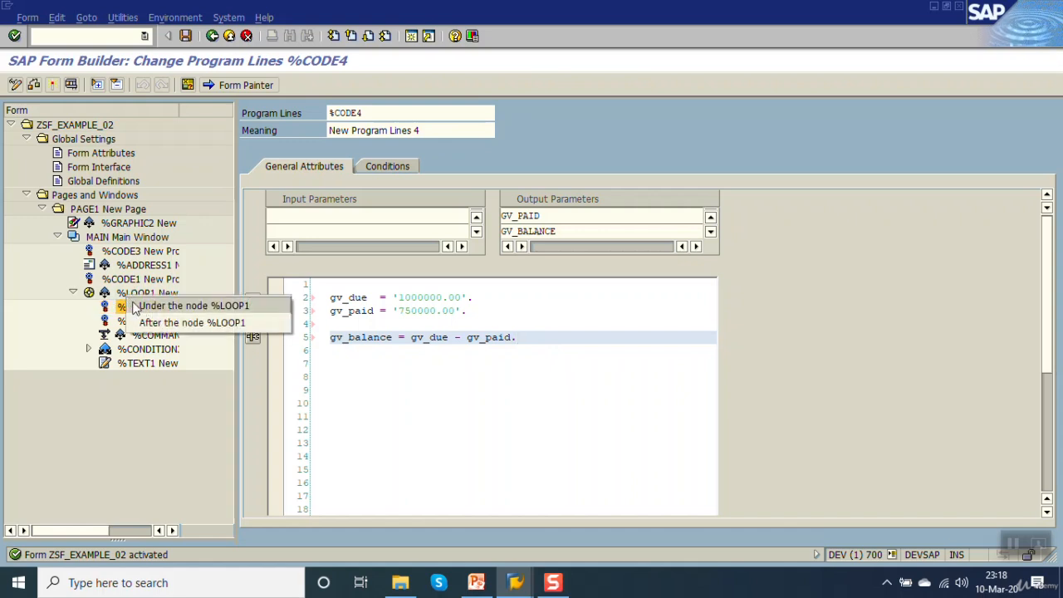
{"action": "left_click", "coordinate": [144, 322]}
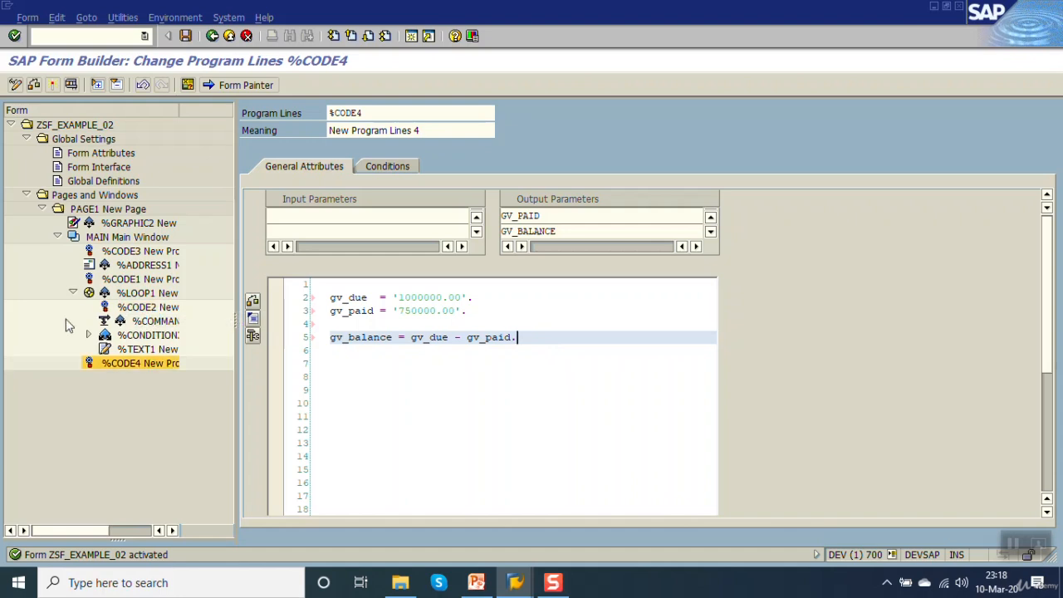
{"action": "left_click", "coordinate": [72, 294]}
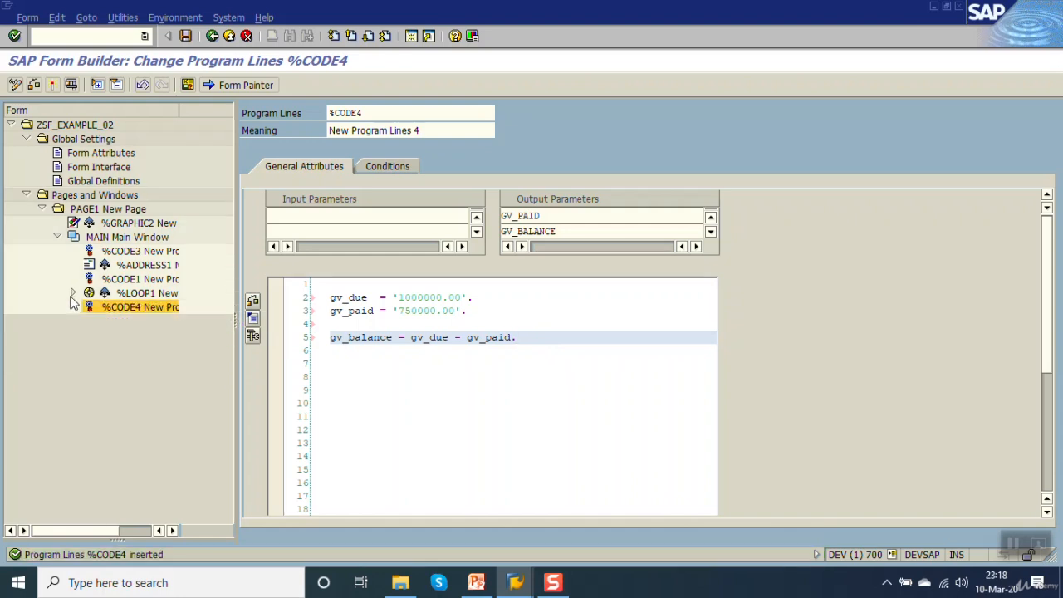
{"action": "left_click", "coordinate": [136, 308]}
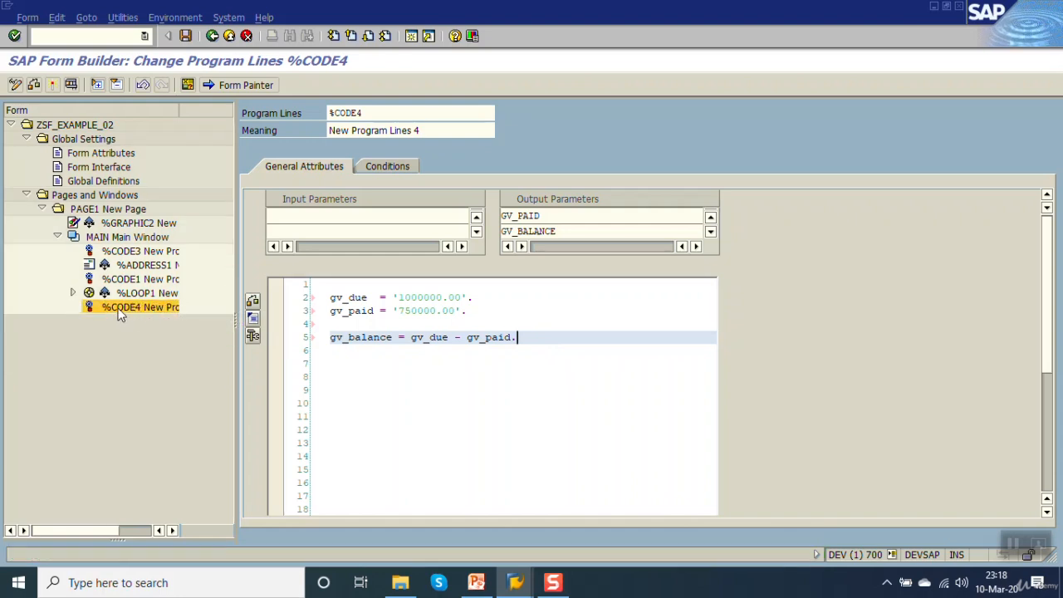
Create a template node after %CODE4 in the MAIN window, name it SUMMARY, and save the form.
{"action": "right_click", "coordinate": [120, 311]}
{"action": "mouse_move", "coordinate": [157, 319]}
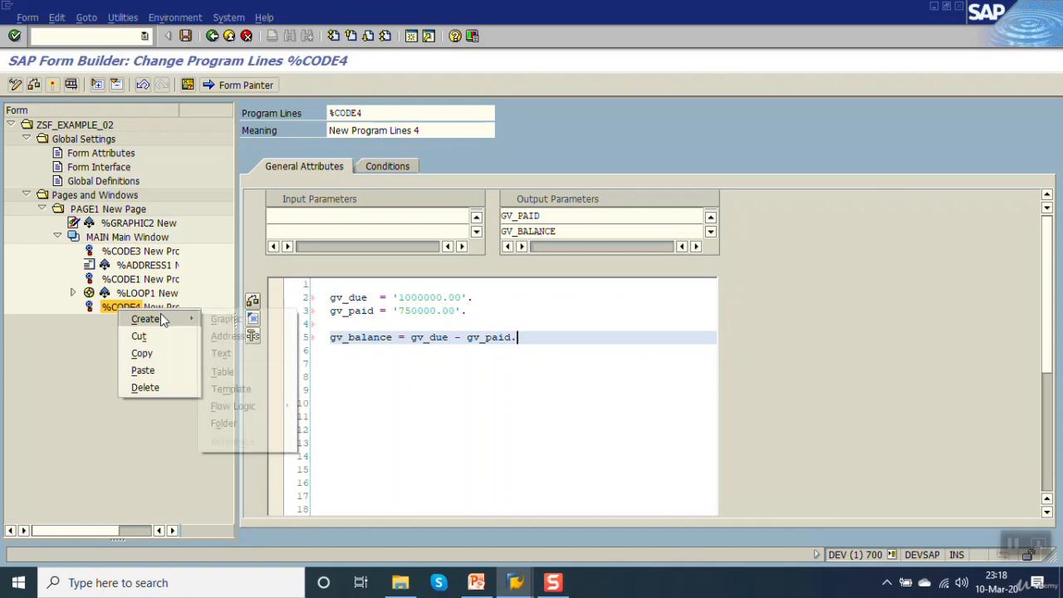
{"action": "left_click", "coordinate": [258, 391]}
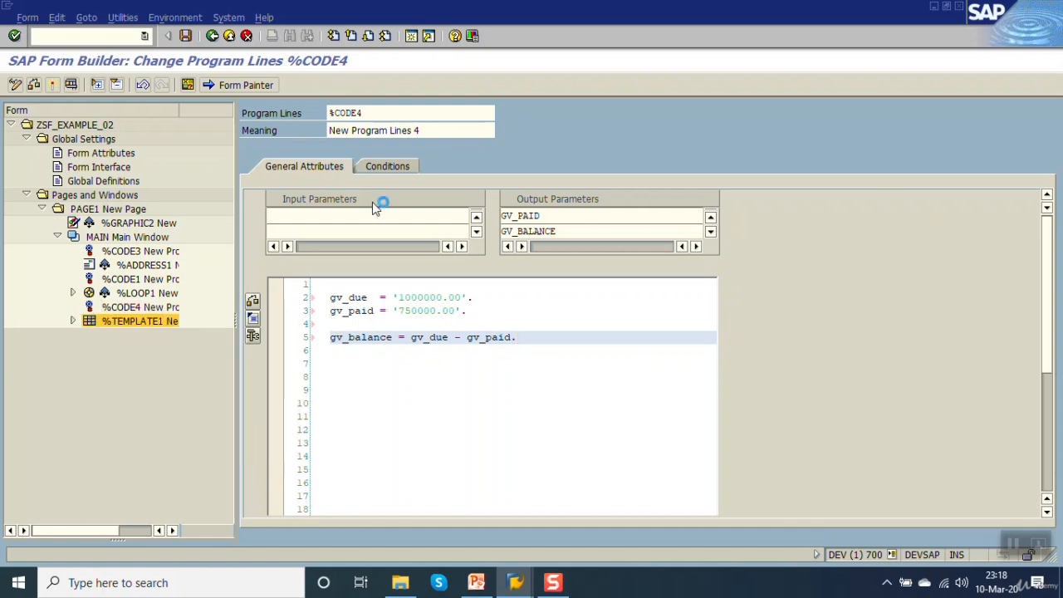
{"action": "type", "text": "su"}
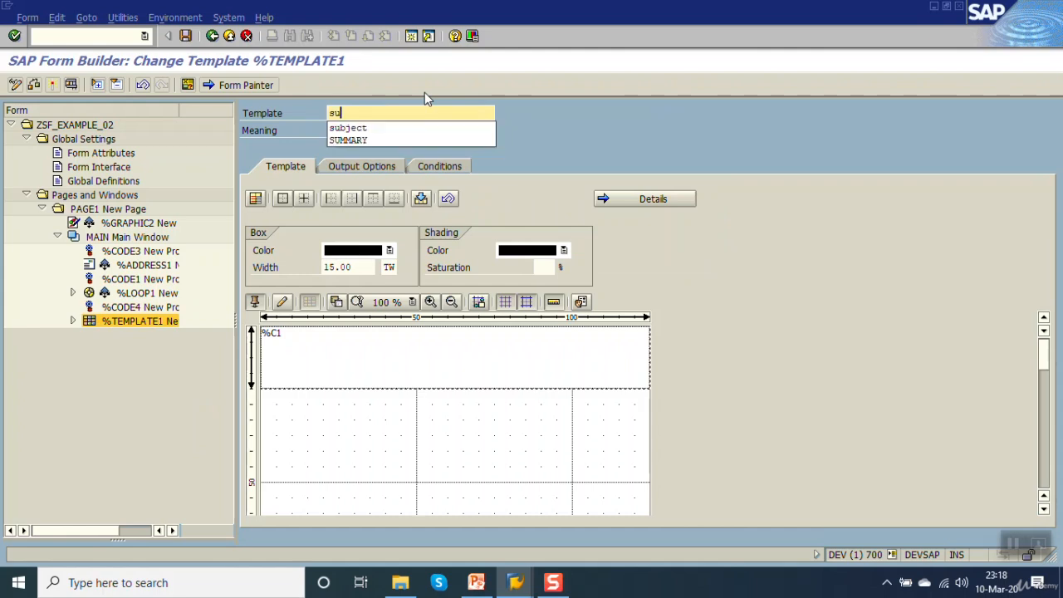
{"action": "key", "text": "Down"}
{"action": "key", "text": "Down"}
{"action": "key", "text": "Return"}
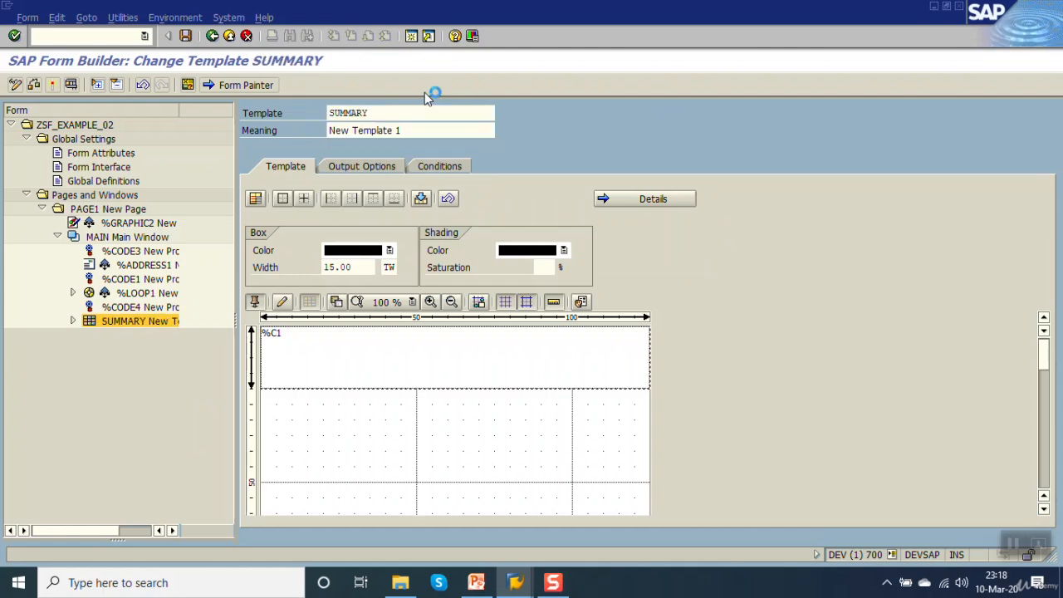
{"action": "key", "text": "ctrl+s"}
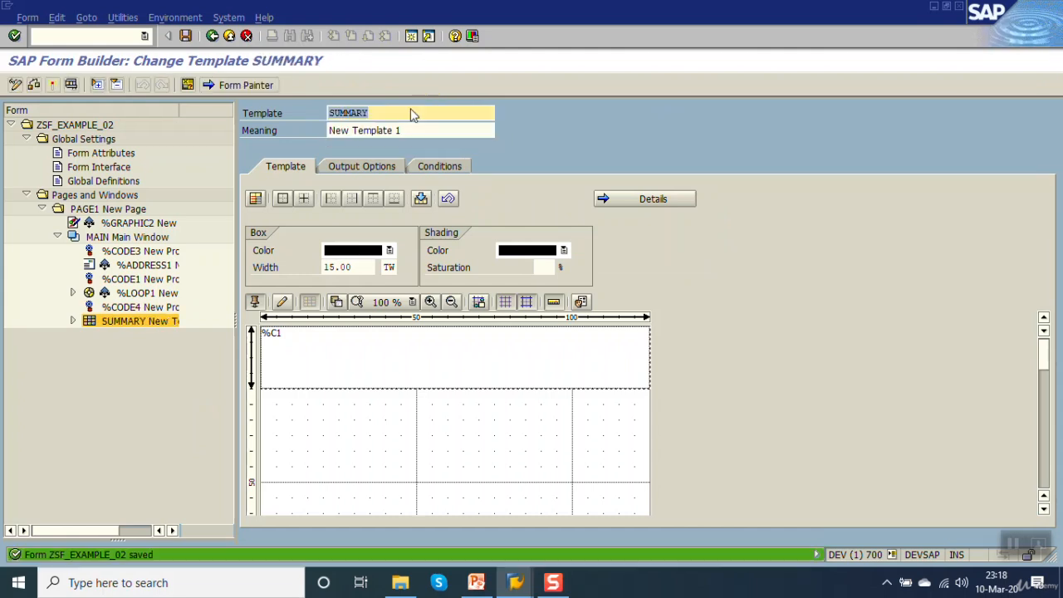
Open the SUMMARY template's line details and set the template width to 120 MM.
{"action": "left_click", "coordinate": [281, 304]}
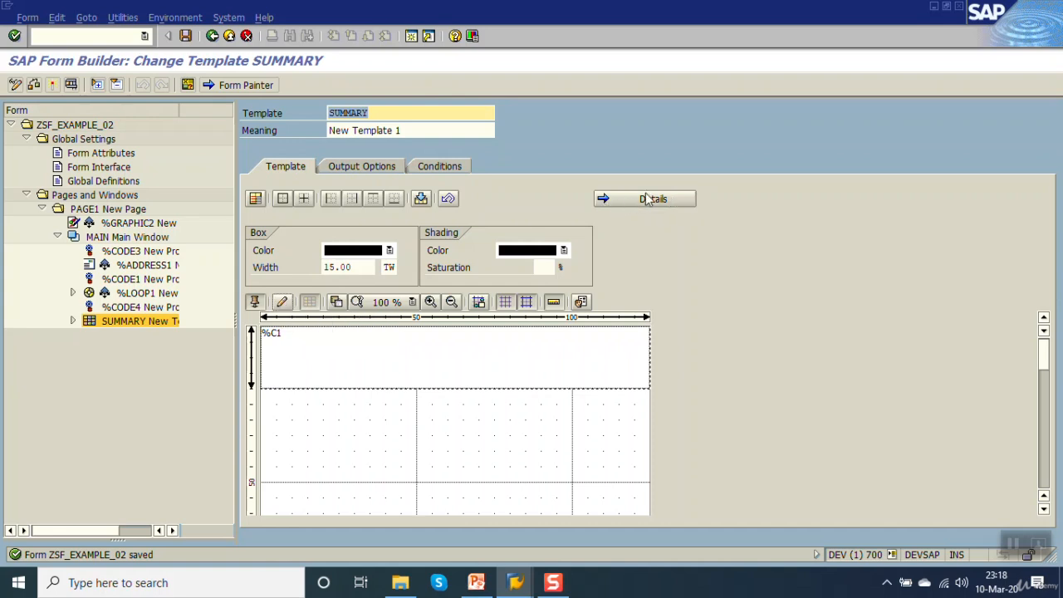
{"action": "left_click", "coordinate": [646, 200]}
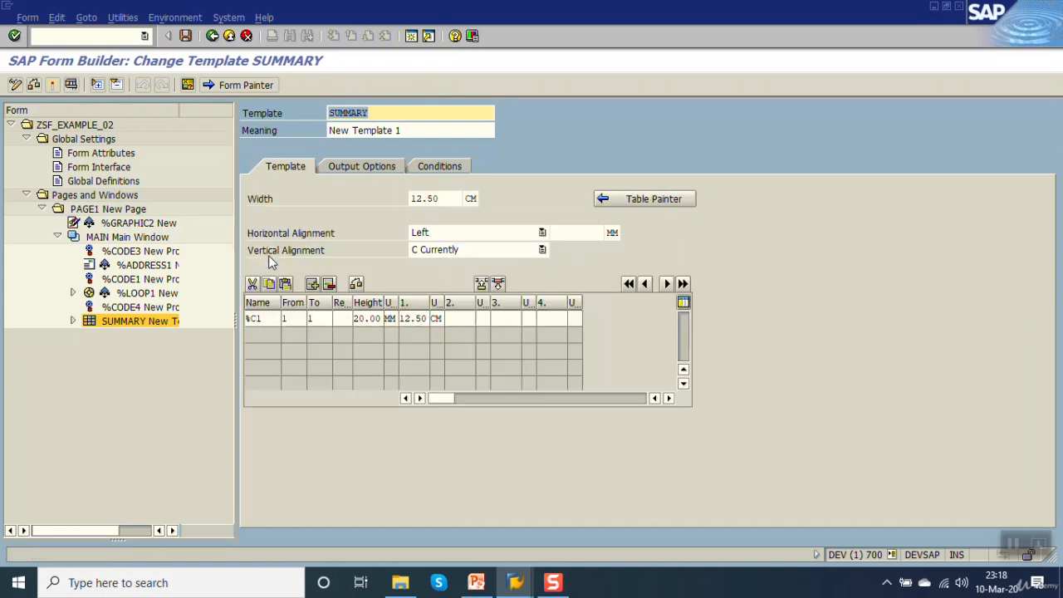
{"action": "left_click", "coordinate": [271, 204]}
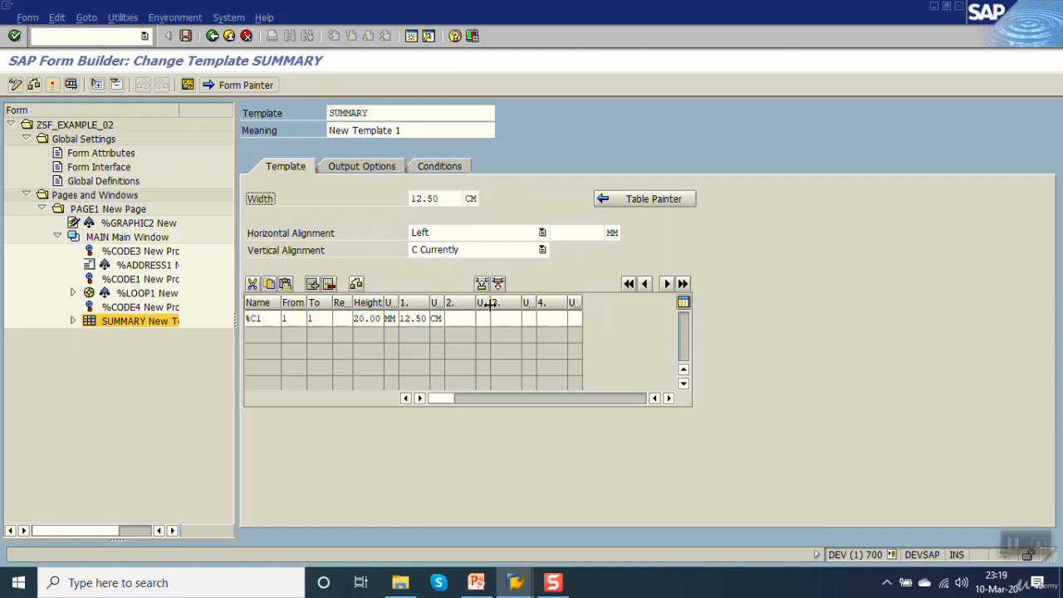
{"action": "left_click", "coordinate": [452, 199]}
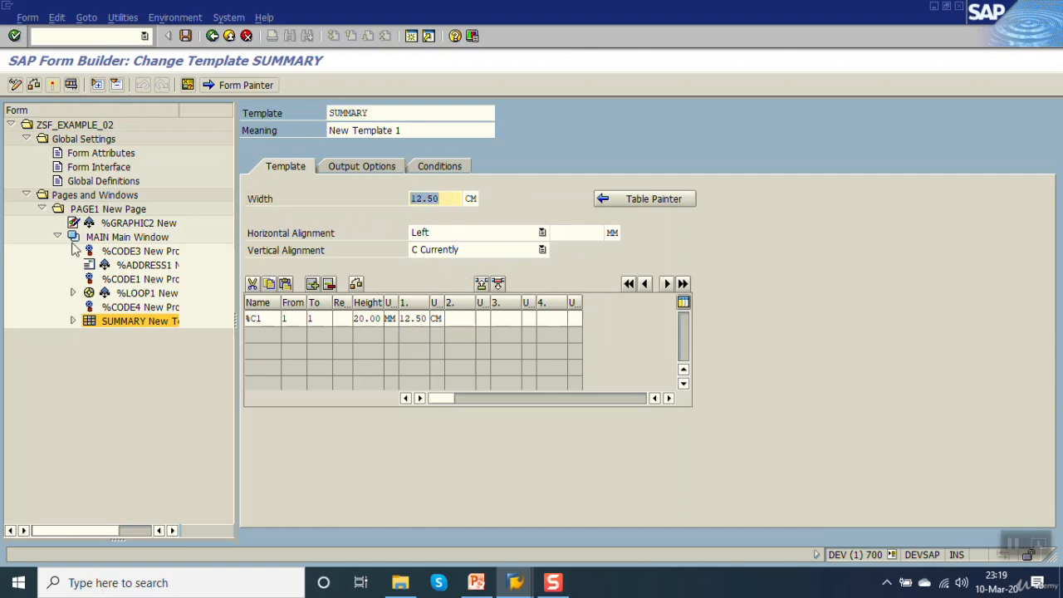
{"action": "type", "text": "120"}
{"action": "key", "text": "Tab"}
{"action": "type", "text": "MM"}
{"action": "key", "text": "Return"}
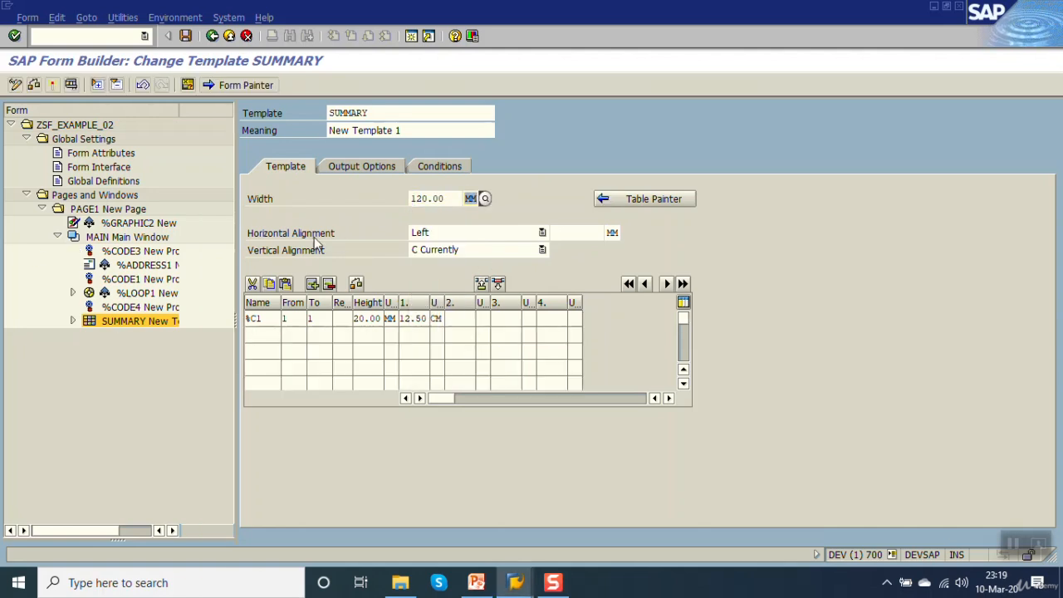
Set the template's horizontal alignment to Centered and save the form.
{"action": "left_click", "coordinate": [478, 238]}
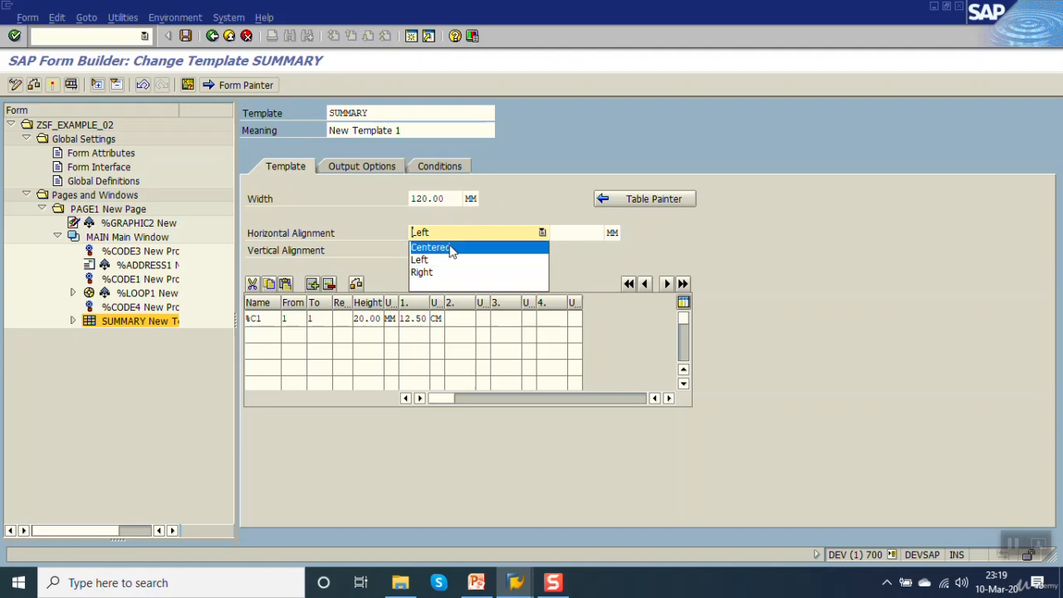
{"action": "left_click", "coordinate": [451, 248]}
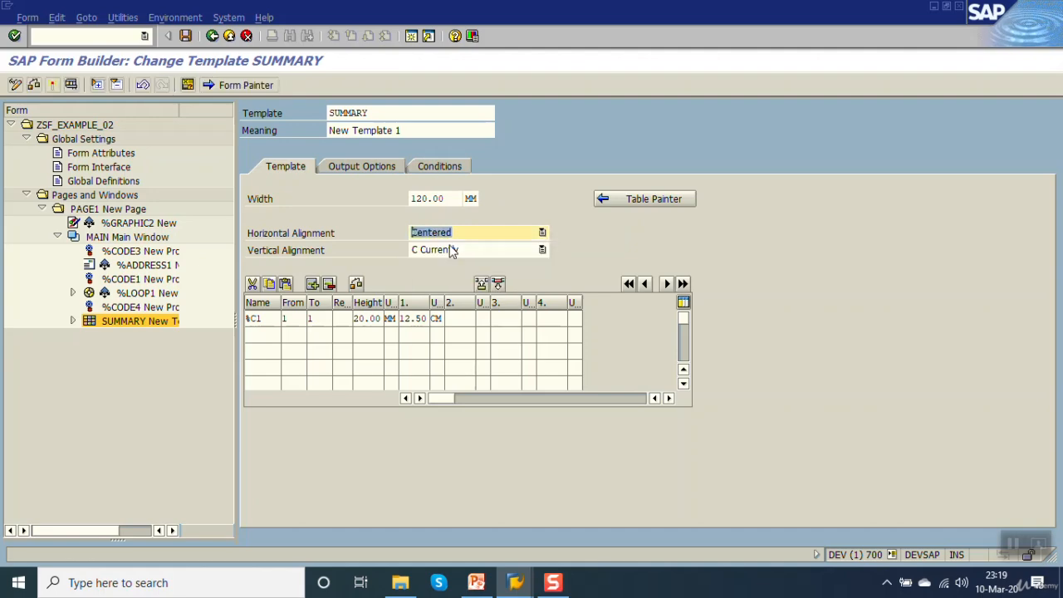
{"action": "key", "text": "ctrl+s"}
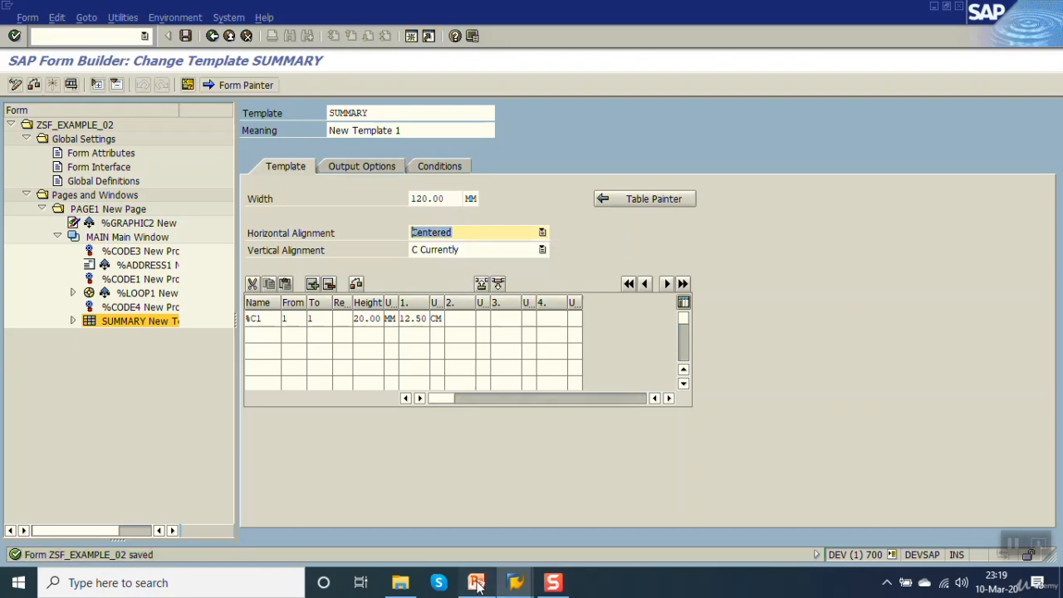
Check the example table in PowerPoint, define the first template line as R1 with height 10 MM and first column width 120, and save.
{"action": "left_click", "coordinate": [476, 583]}
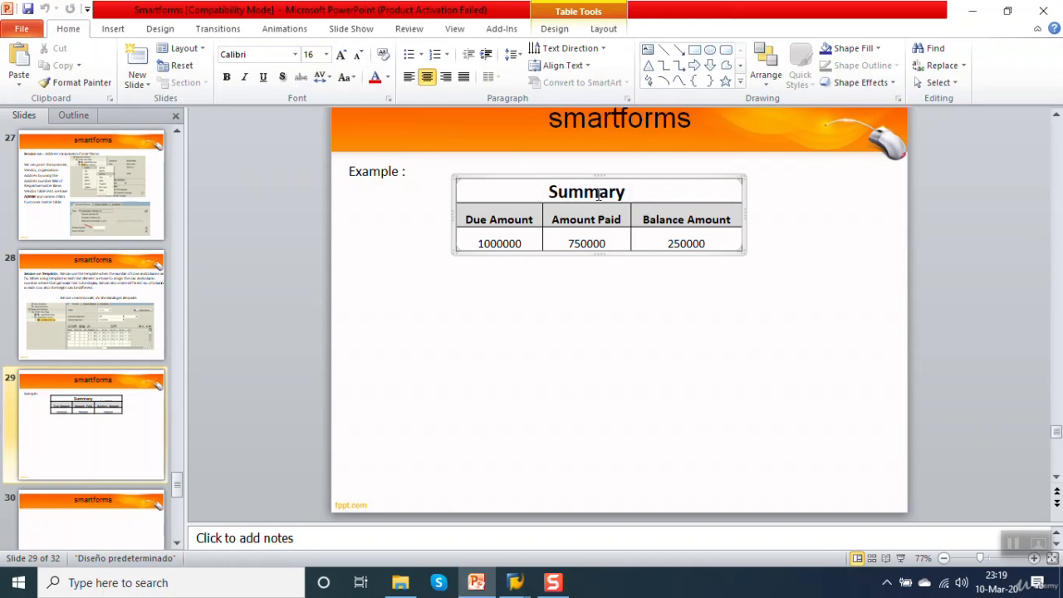
{"action": "left_click", "coordinate": [972, 10]}
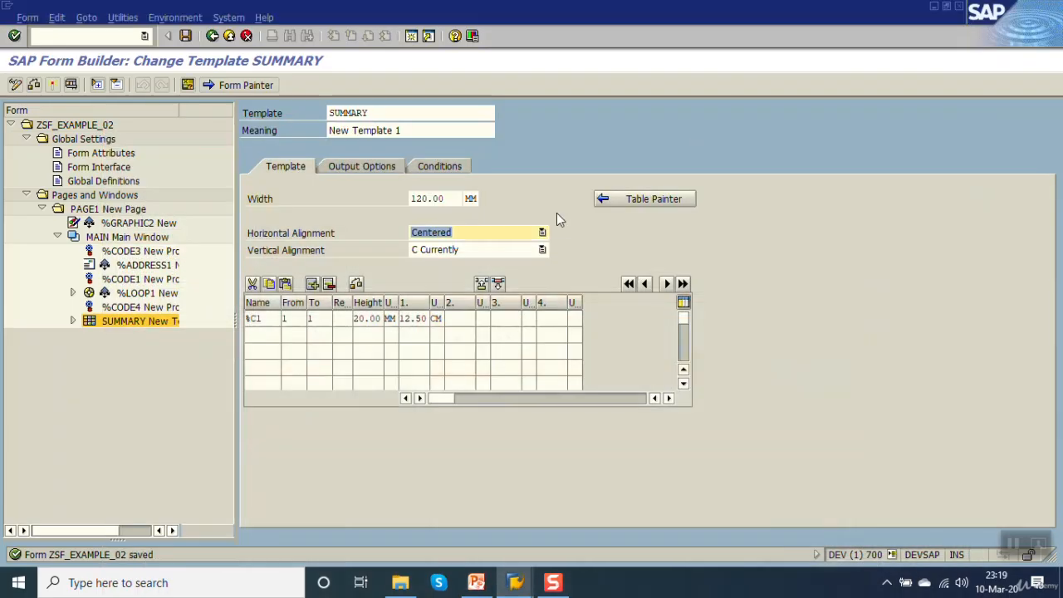
{"action": "left_click", "coordinate": [266, 319]}
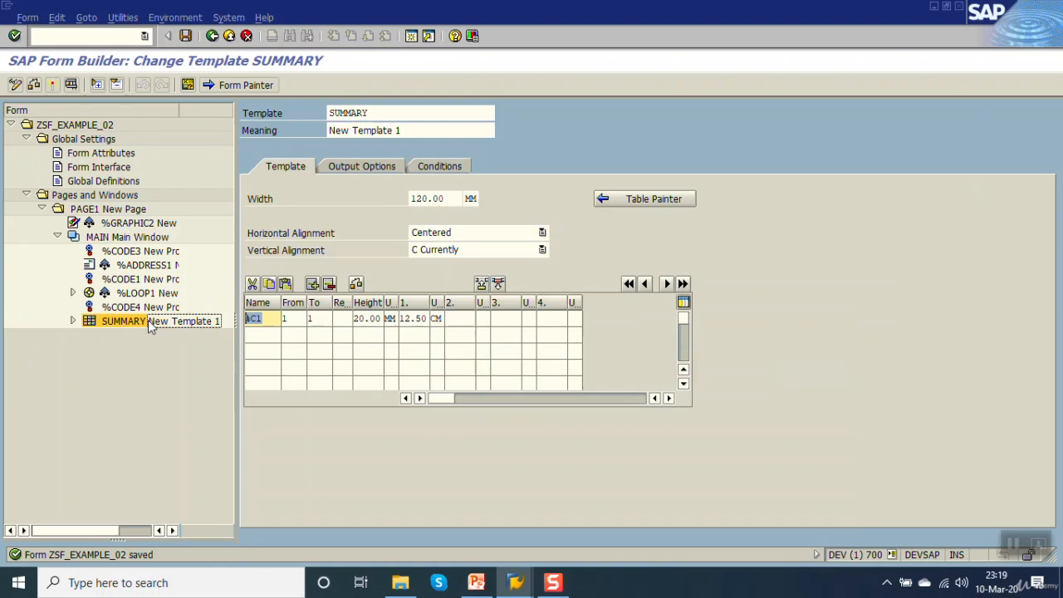
{"action": "type", "text": "R1"}
{"action": "key", "text": "Tab"}
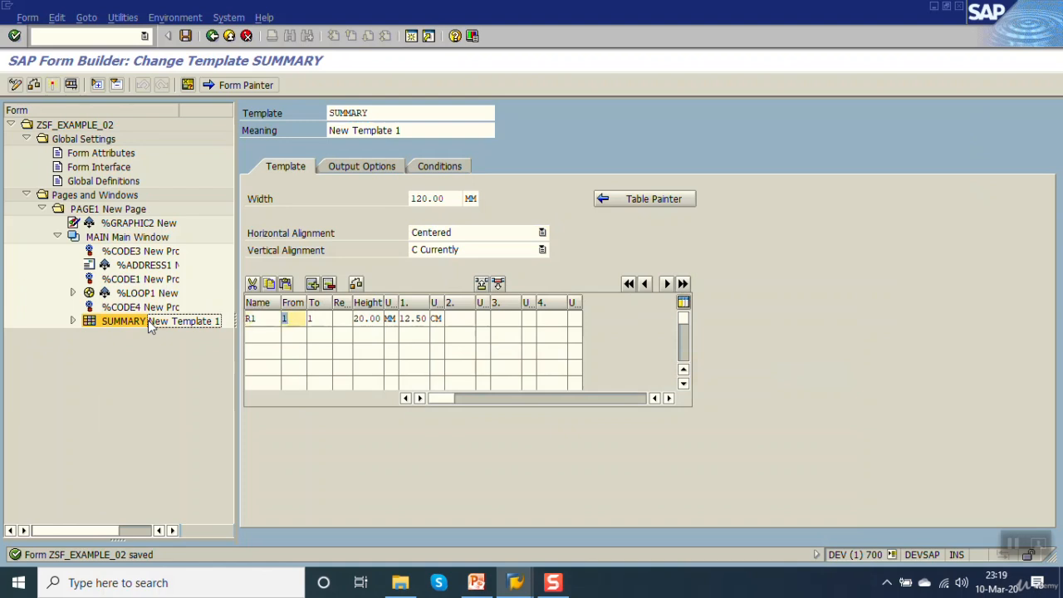
{"action": "key", "text": "Tab"}
{"action": "key", "text": "Tab"}
{"action": "type", "text": "10"}
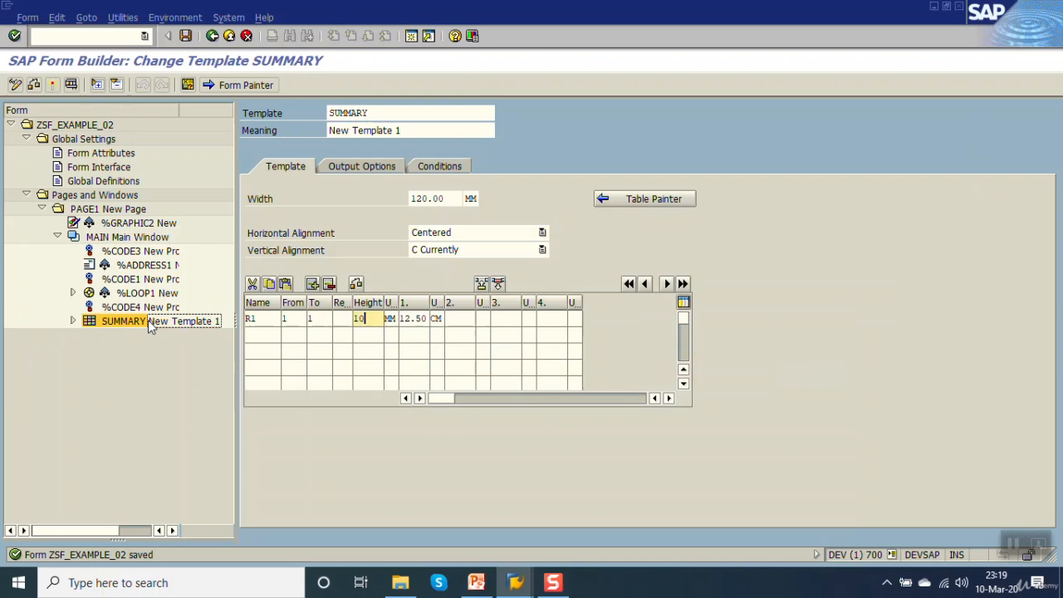
{"action": "key", "text": "Tab"}
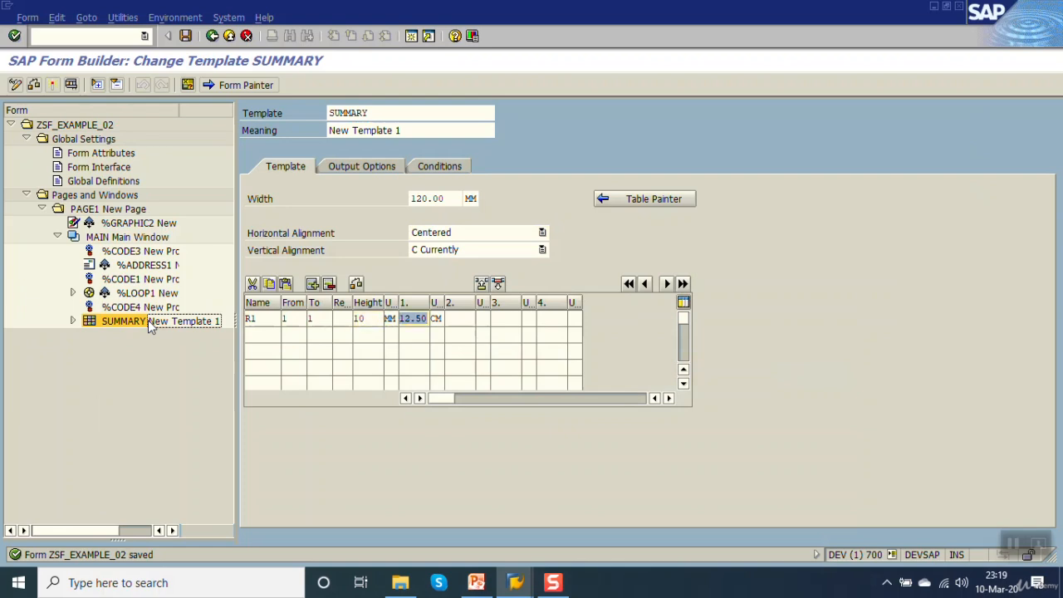
{"action": "type", "text": "20"}
{"action": "key", "text": "Return"}
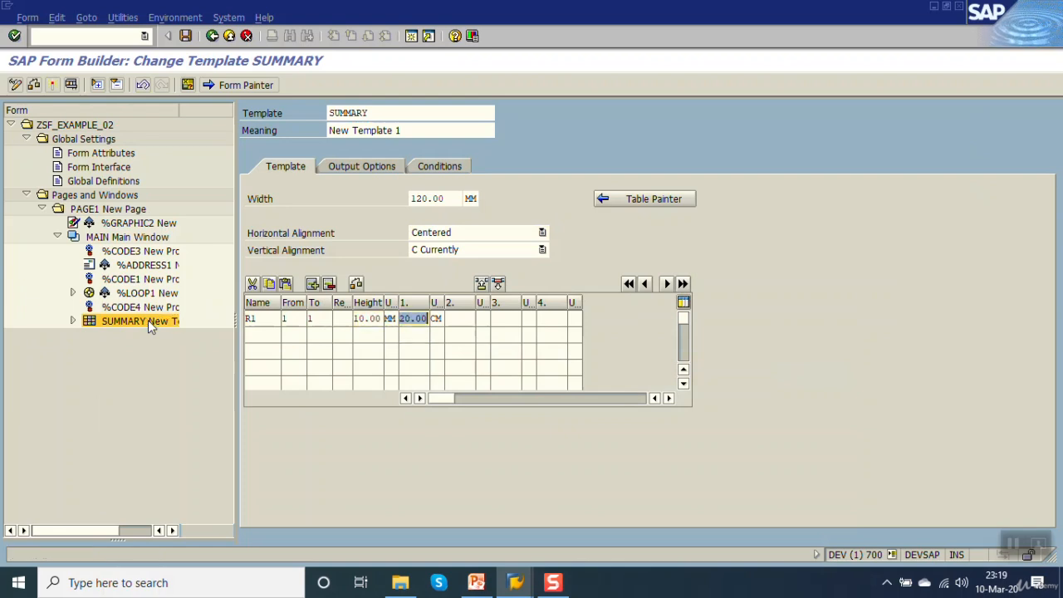
{"action": "key", "text": "ctrl+s"}
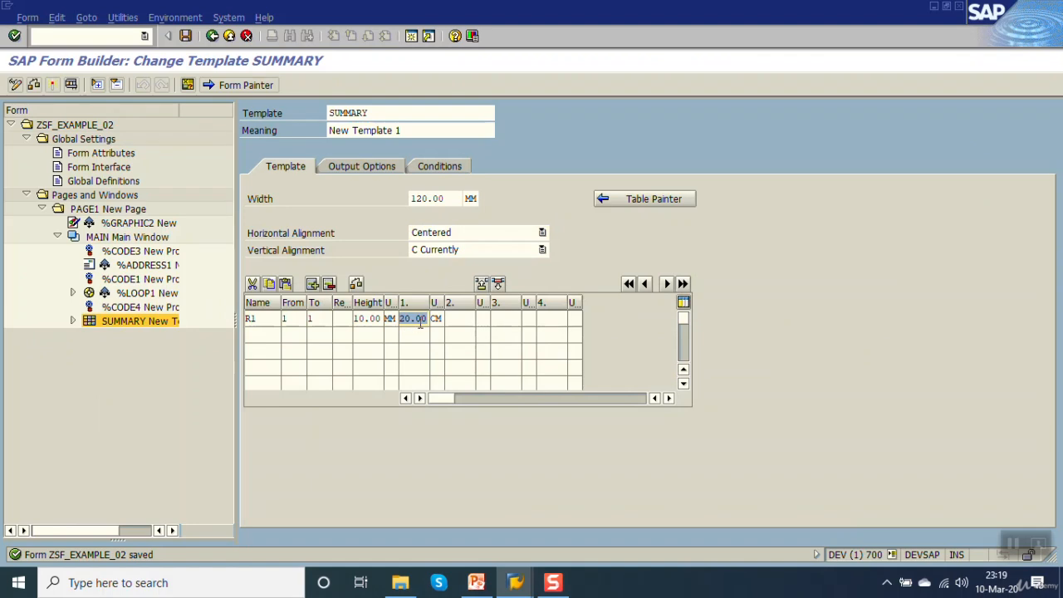
Add a second template line named R2, from 2 to 2, with a height of 10 MM.
{"action": "left_click", "coordinate": [254, 334]}
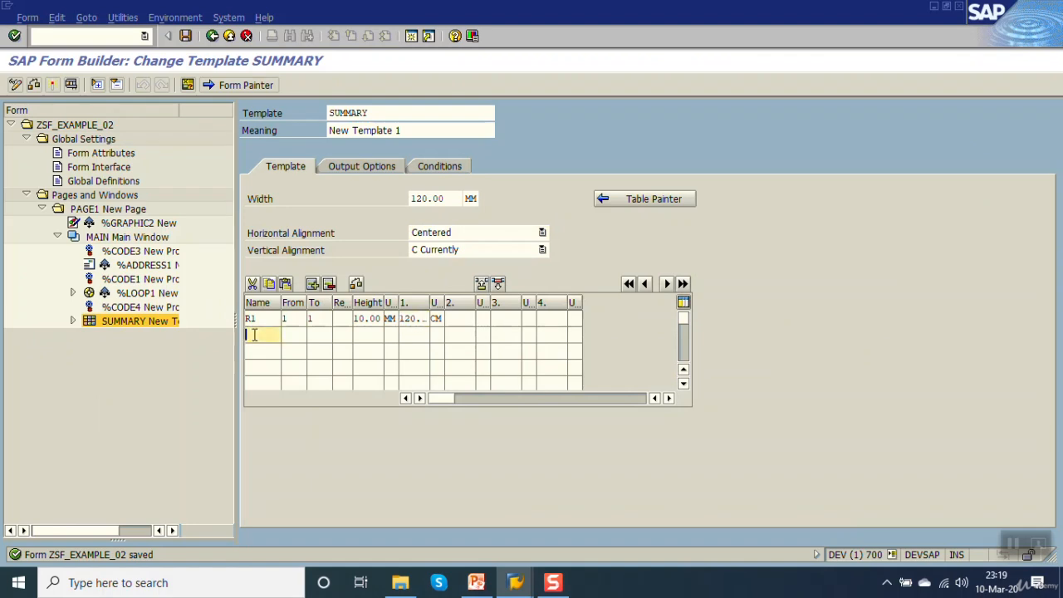
{"action": "type", "text": "R2"}
{"action": "key", "text": "Tab"}
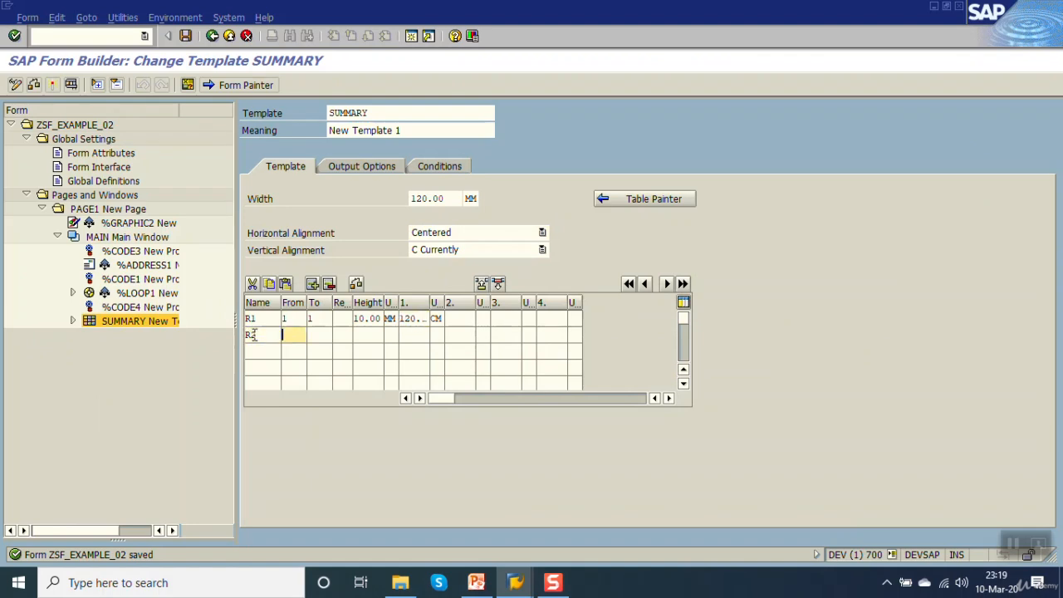
{"action": "type", "text": "22"}
{"action": "key", "text": "BackSpace"}
{"action": "key", "text": "Tab"}
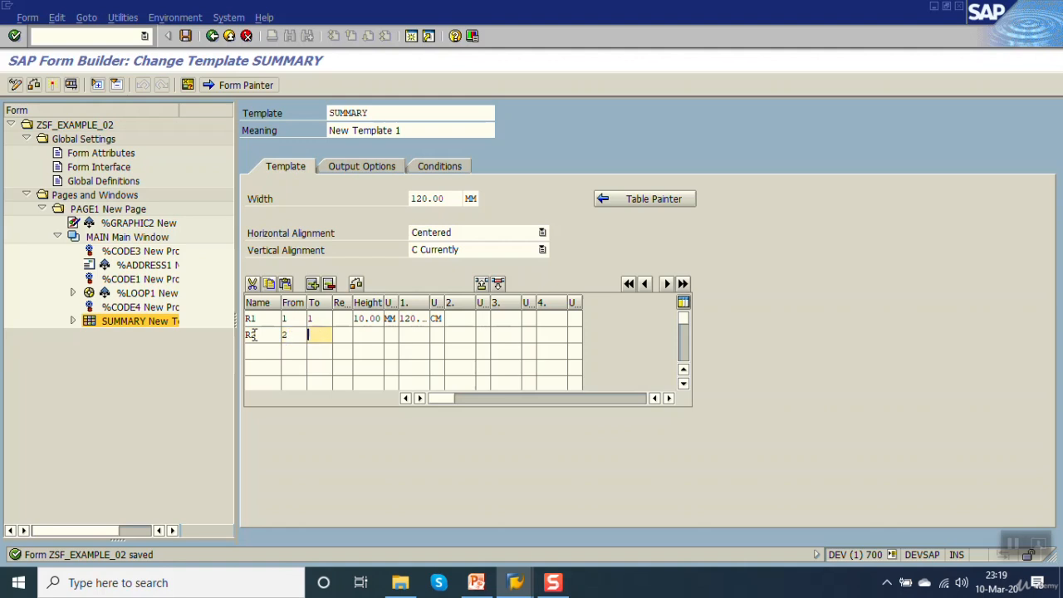
{"action": "type", "text": "2"}
{"action": "key", "text": "Tab"}
{"action": "key", "text": "Tab"}
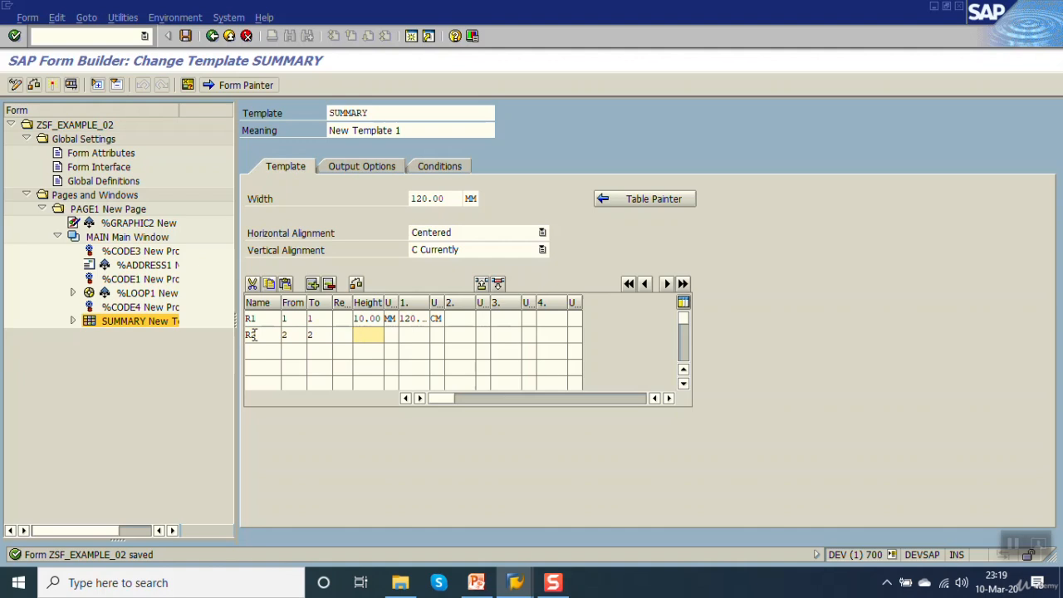
{"action": "type", "text": "0"}
{"action": "key", "text": "Tab"}
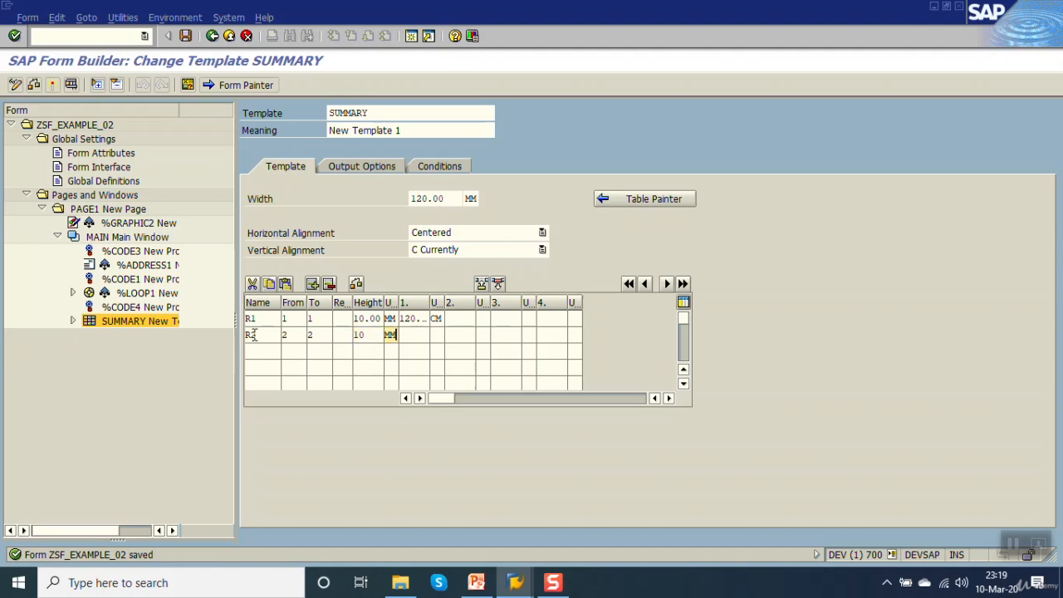
Give line R2 three columns, each 40 MM wide.
{"action": "key", "text": "Tab"}
{"action": "key", "text": "Tab"}
{"action": "type", "text": "MM"}
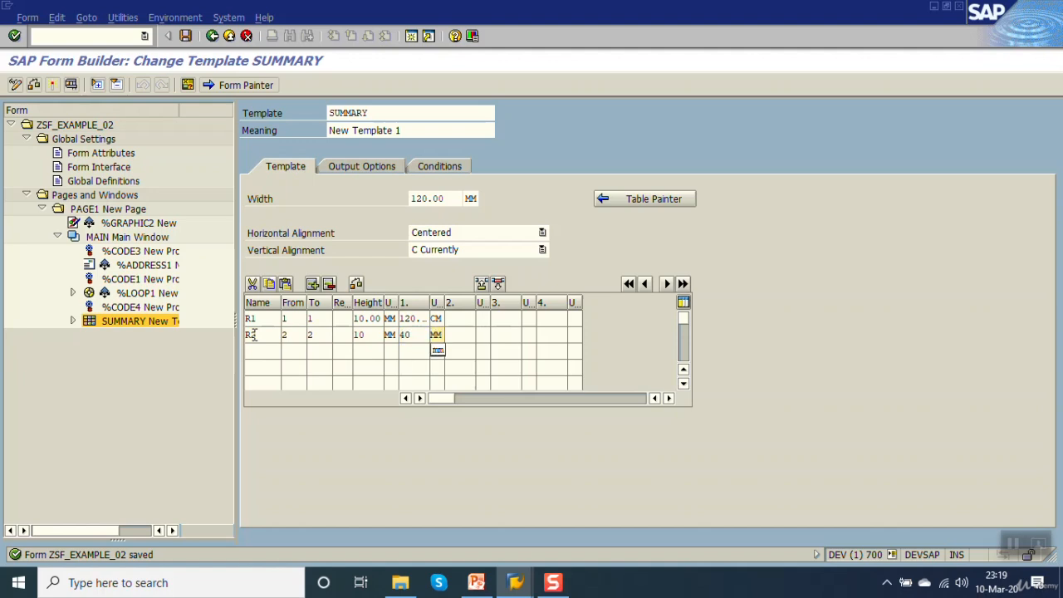
{"action": "key", "text": "Tab"}
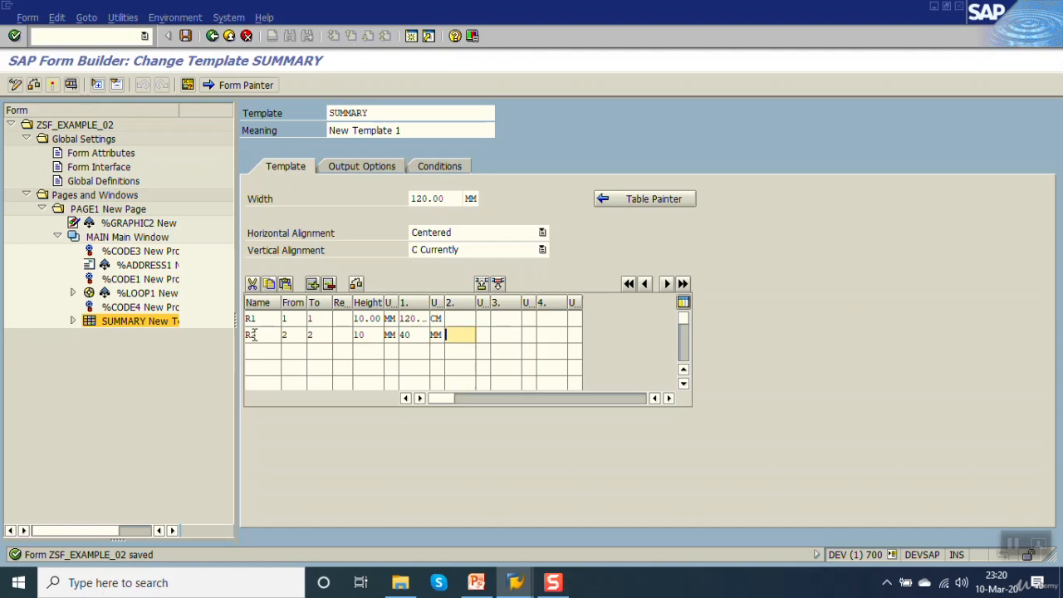
{"action": "type", "text": "40"}
{"action": "key", "text": "Tab"}
{"action": "type", "text": "MM"}
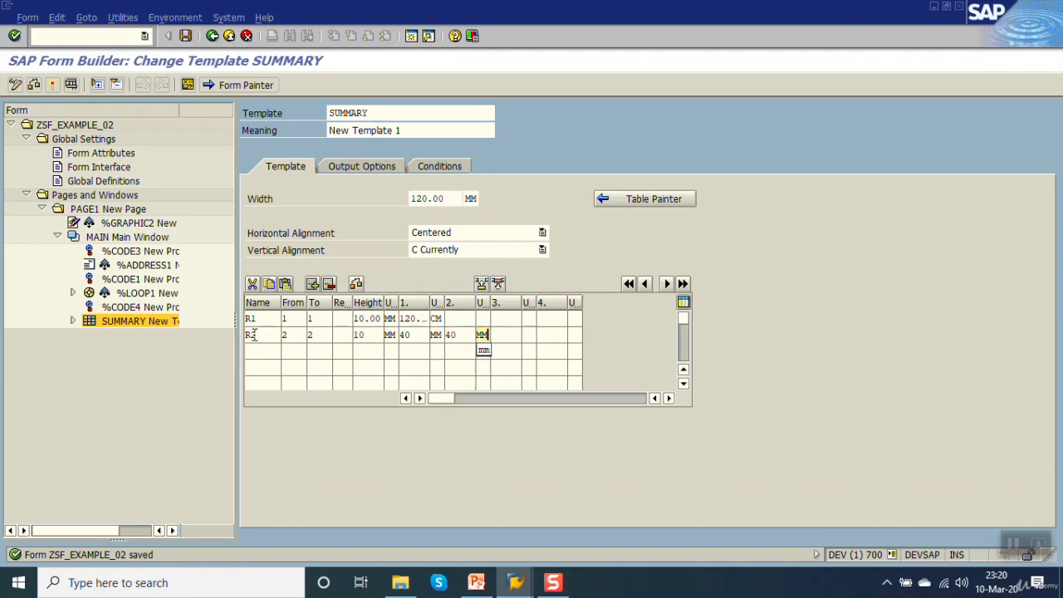
{"action": "key", "text": "Tab"}
{"action": "type", "text": "40"}
{"action": "key", "text": "Tab"}
{"action": "type", "text": "MM"}
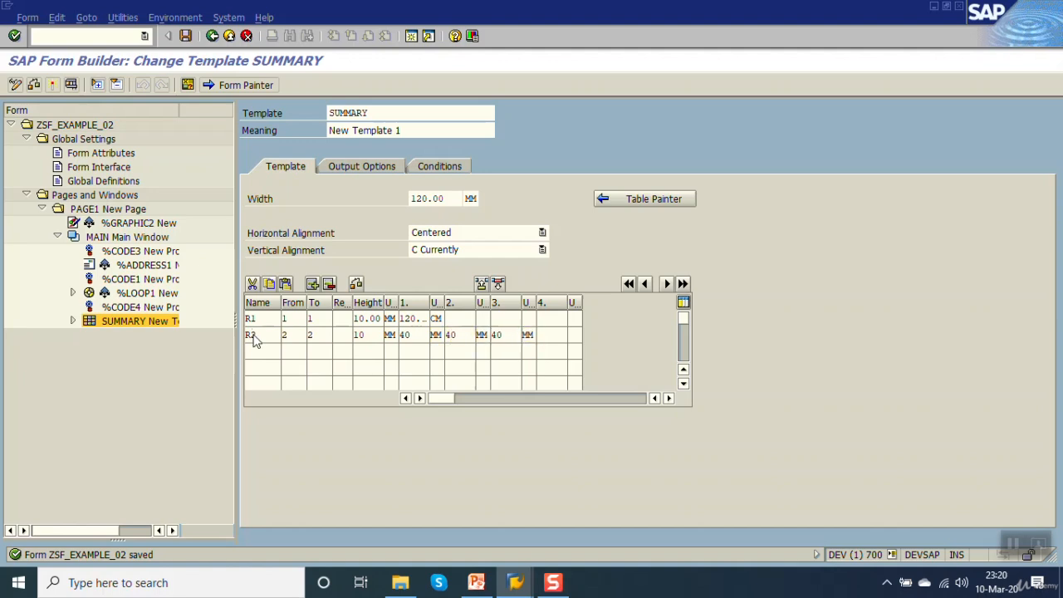
{"action": "key", "text": "Return"}
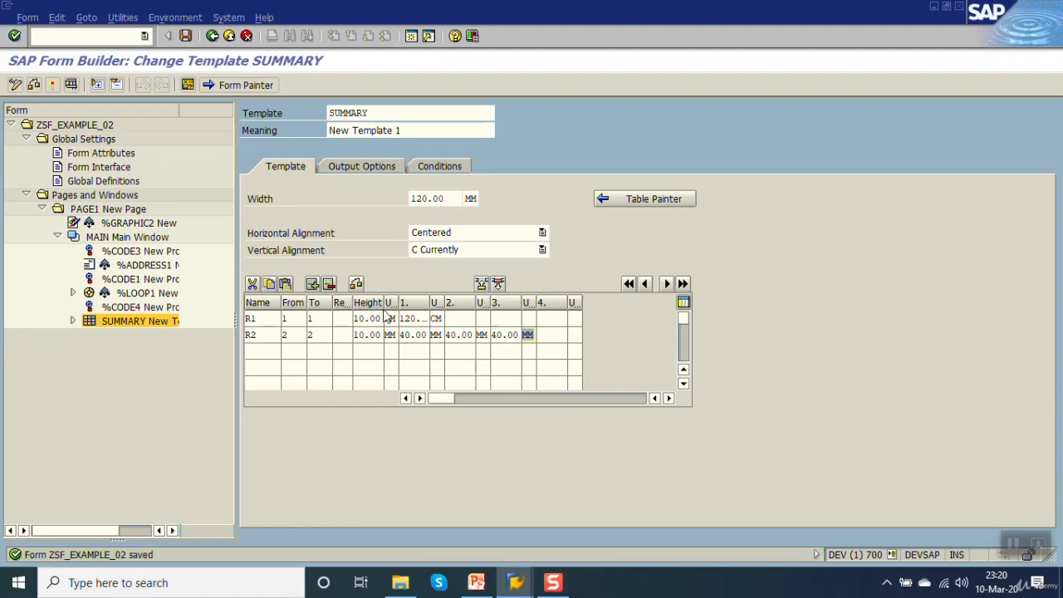
Check the example table in PowerPoint, then copy template line R2 and paste it into the empty third line.
{"action": "left_click", "coordinate": [476, 584]}
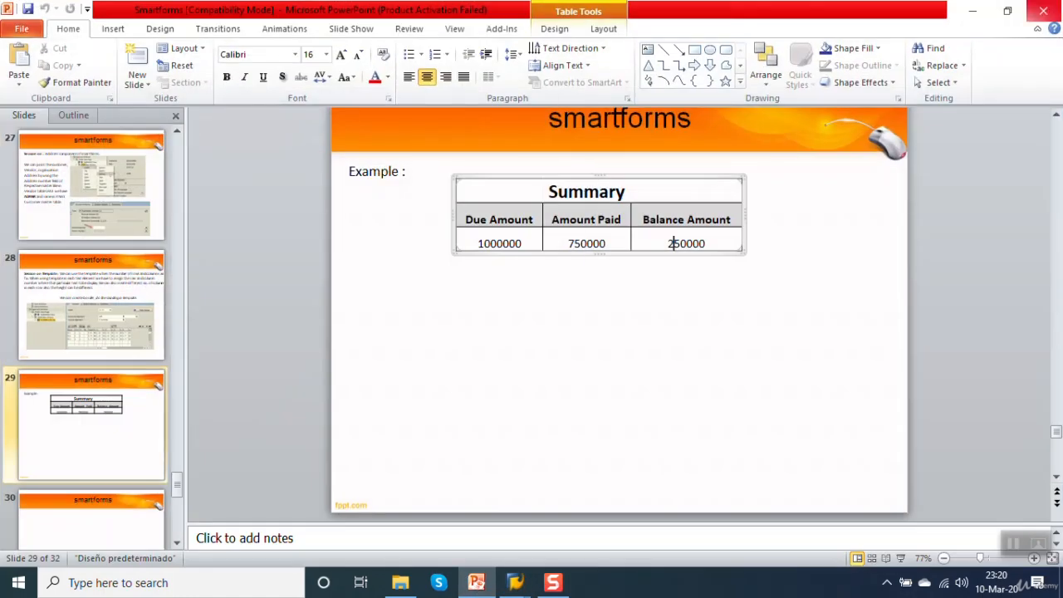
{"action": "left_click", "coordinate": [972, 10]}
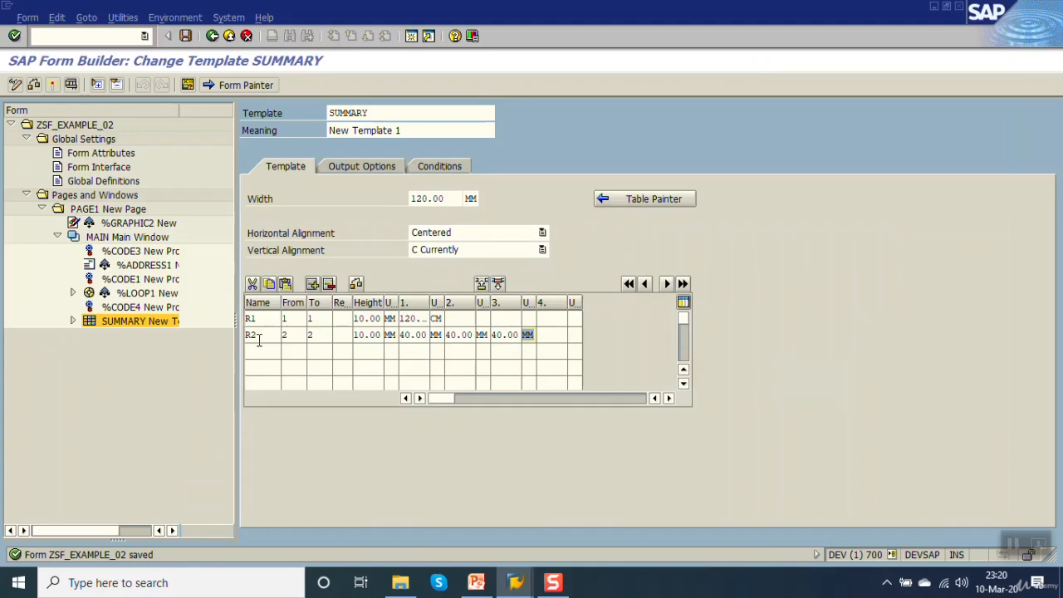
{"action": "left_click", "coordinate": [258, 337]}
{"action": "left_click", "coordinate": [270, 285]}
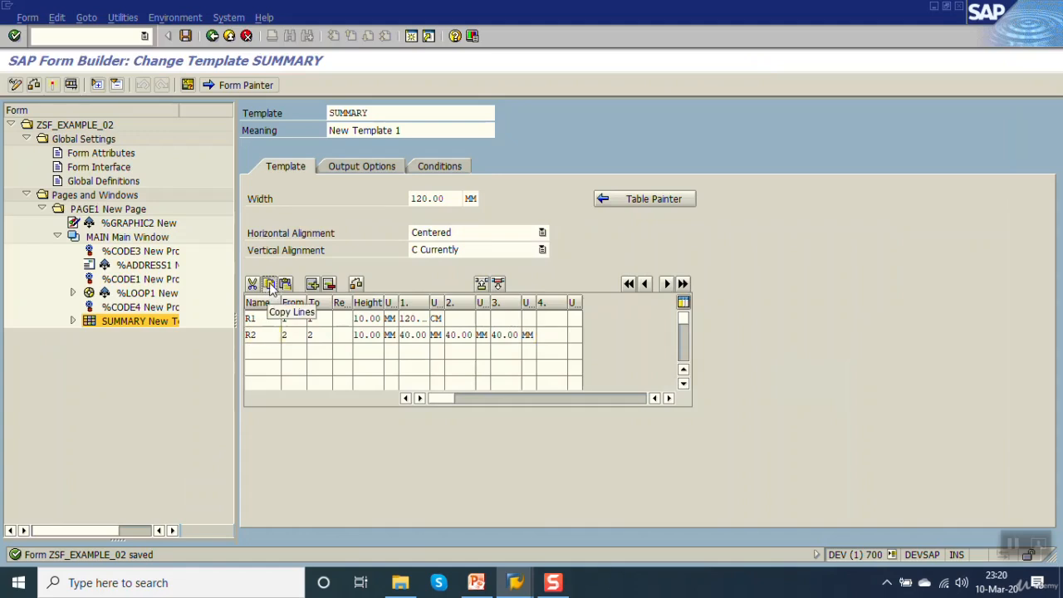
{"action": "left_click", "coordinate": [261, 350]}
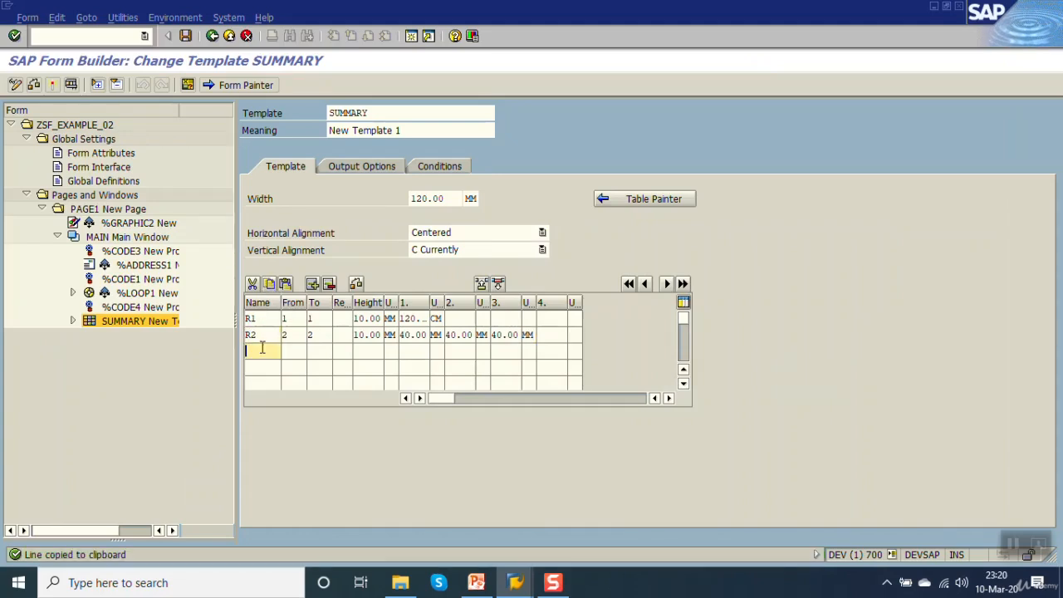
{"action": "left_click", "coordinate": [286, 284]}
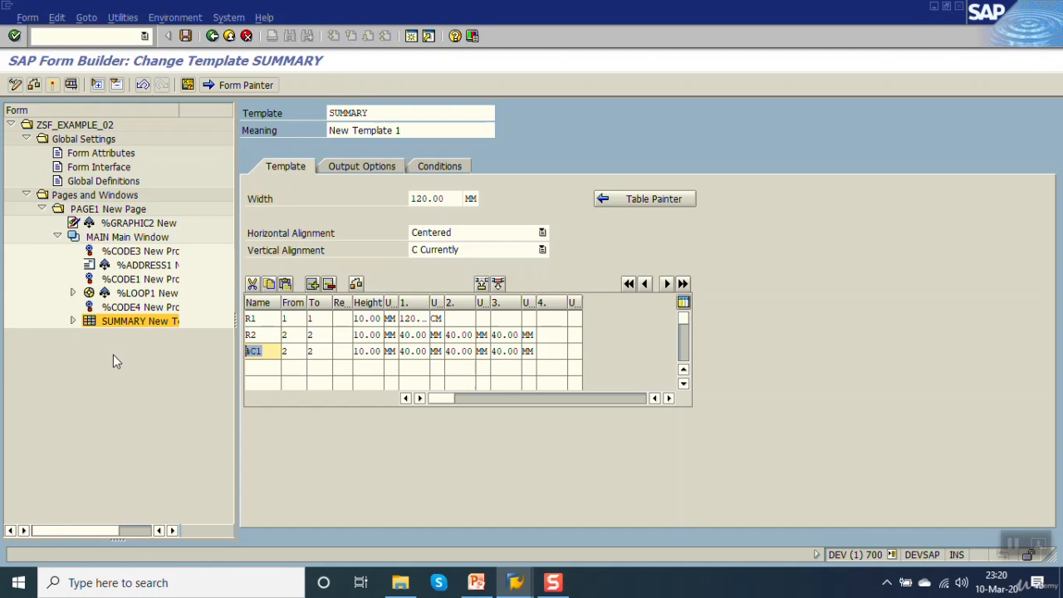
Rename the pasted template line as R3, set its height to 5 MM and save the form.
{"action": "type", "text": "R3"}
{"action": "key", "text": "Tab"}
{"action": "key", "text": "Tab"}
{"action": "key", "text": "Tab"}
{"action": "key", "text": "Tab"}
{"action": "type", "text": "5"}
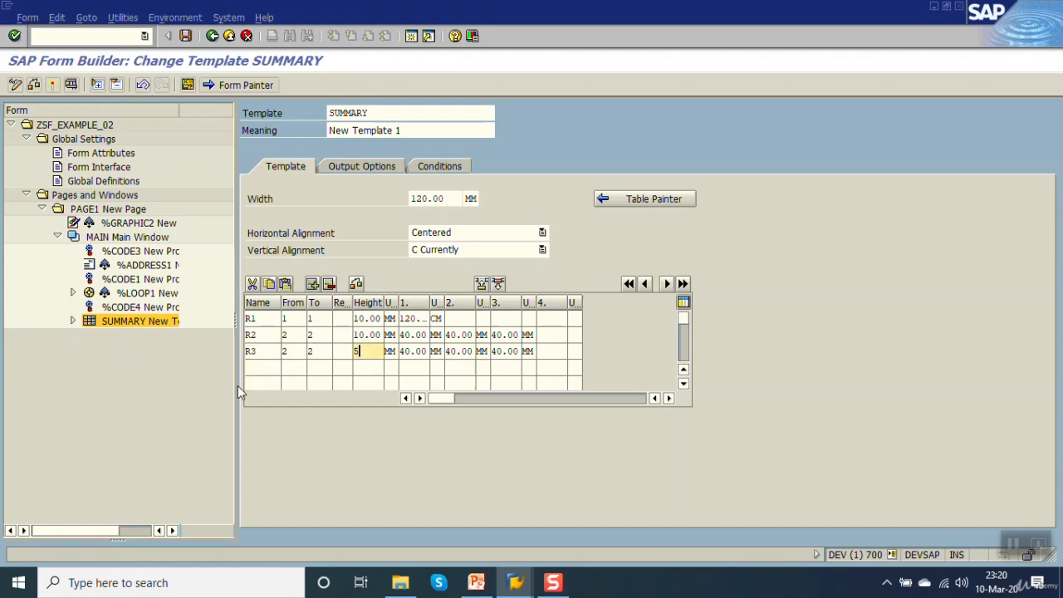
{"action": "key", "text": "Return"}
{"action": "key", "text": "ctrl+s"}
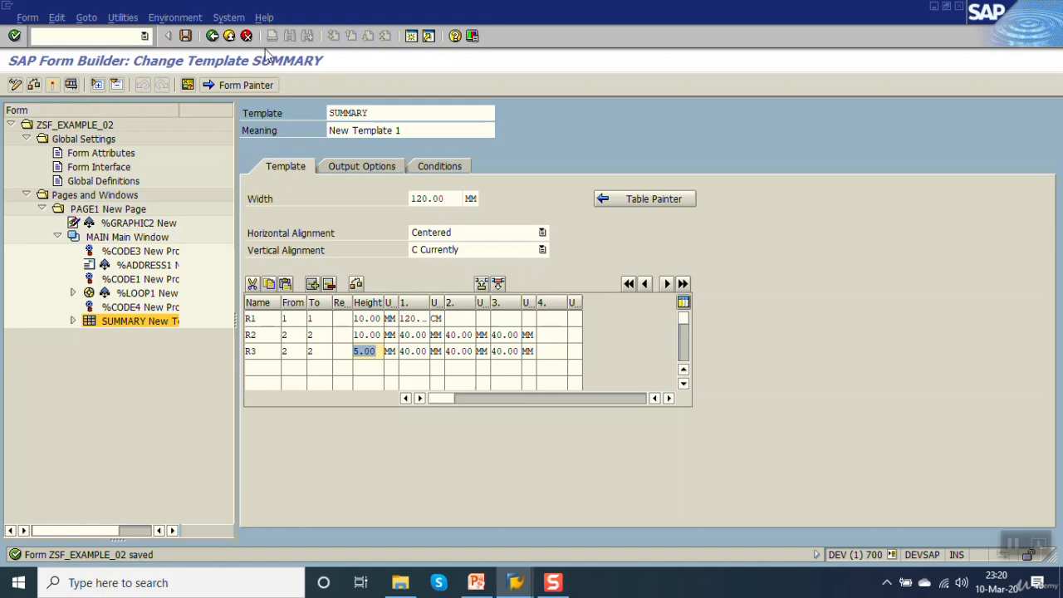
{"action": "left_click", "coordinate": [184, 38]}
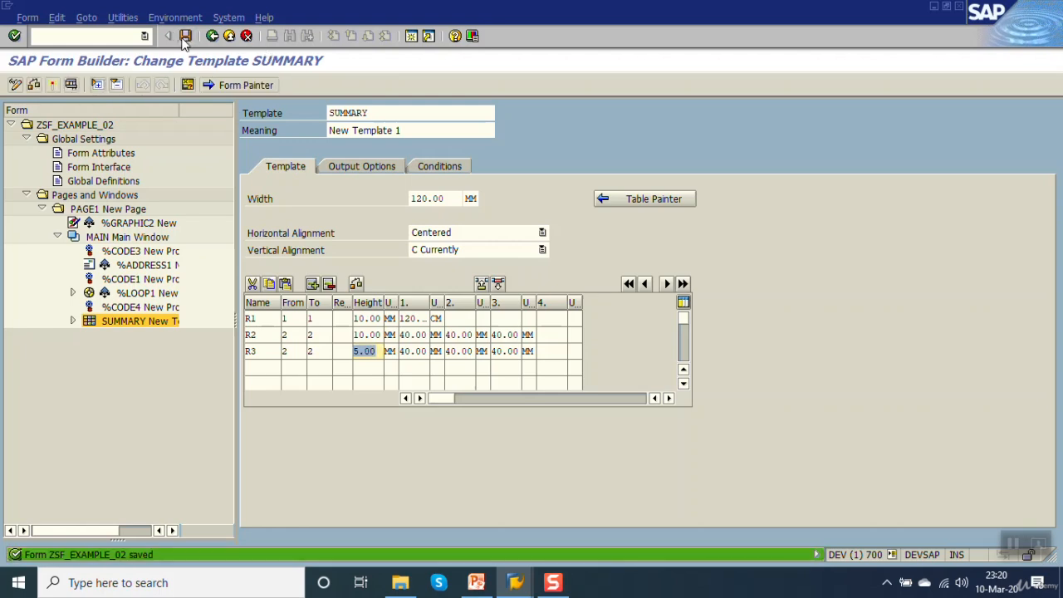
Check the form and the SUMMARY template's line definitions for errors, and close the message lists.
{"action": "left_click", "coordinate": [53, 86]}
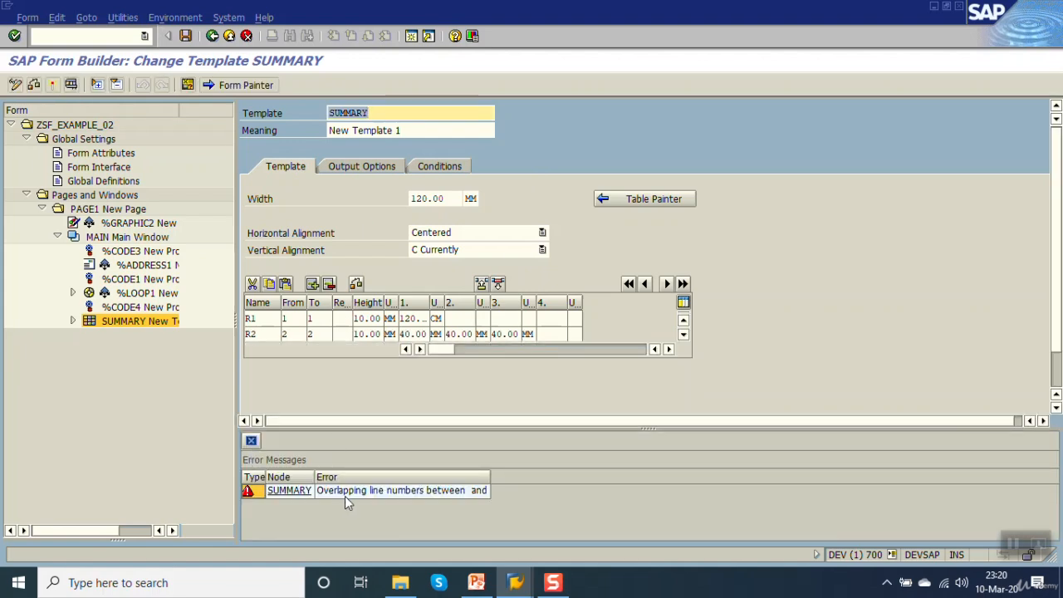
{"action": "left_click", "coordinate": [251, 441]}
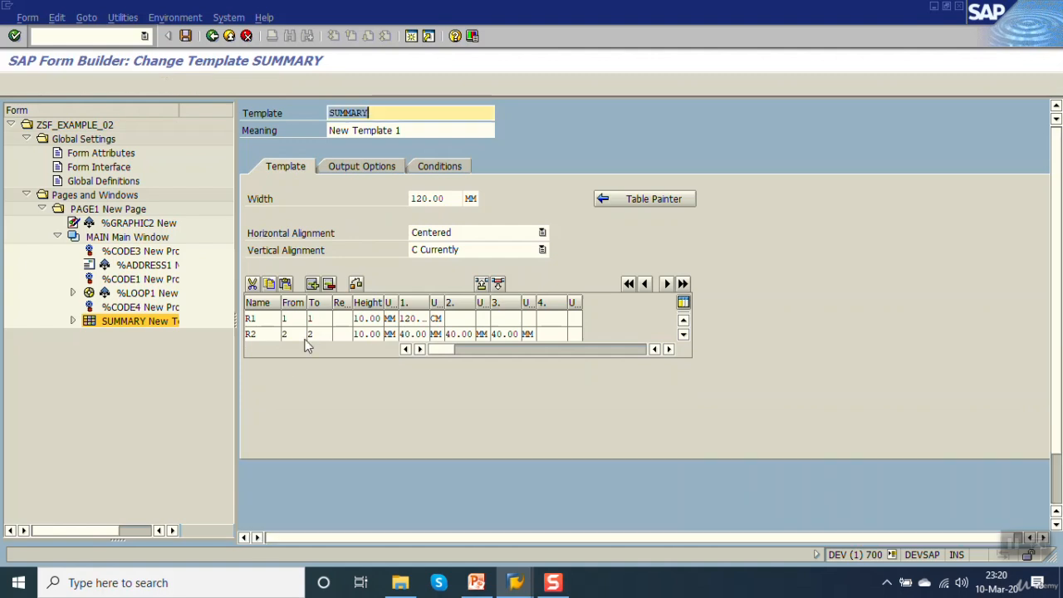
{"action": "left_click", "coordinate": [357, 289]}
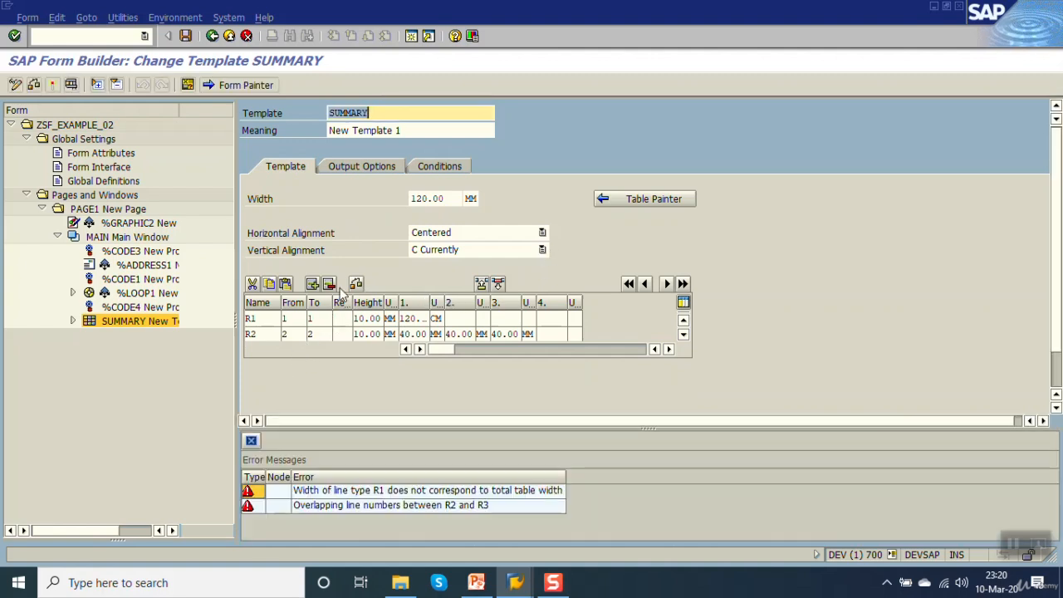
{"action": "left_click", "coordinate": [251, 440]}
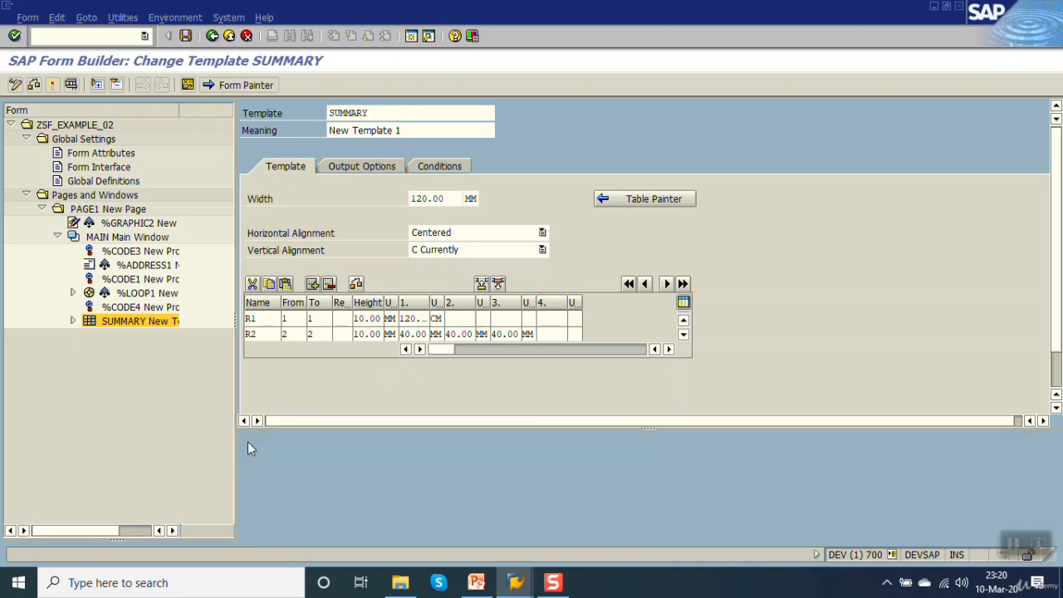
Set line R3 to run from 3 to 3 and save the form.
{"action": "left_click", "coordinate": [325, 335]}
{"action": "key", "text": "Return"}
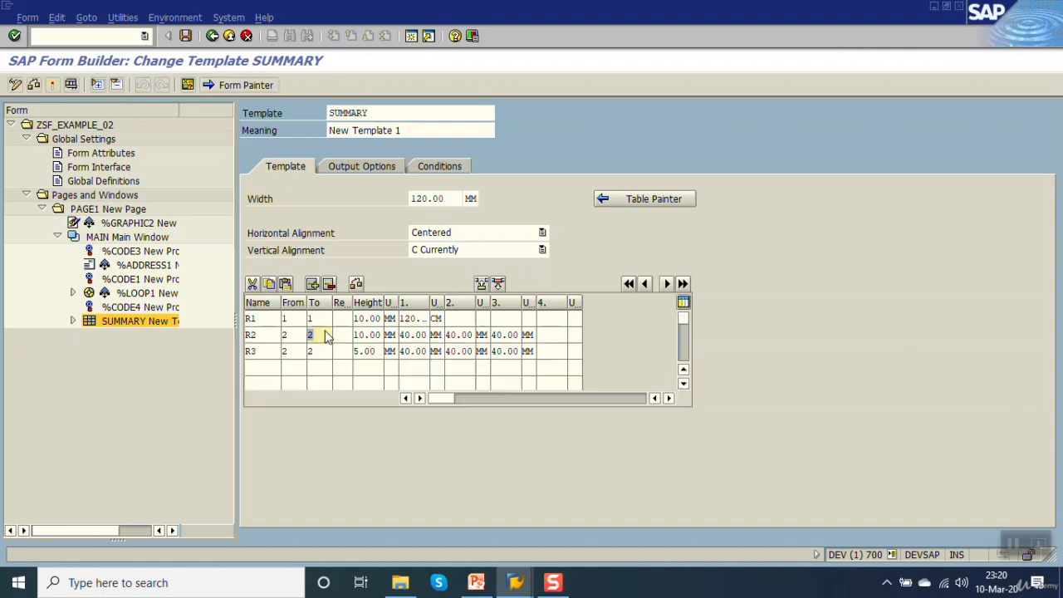
{"action": "double_click", "coordinate": [304, 349]}
{"action": "type", "text": "3"}
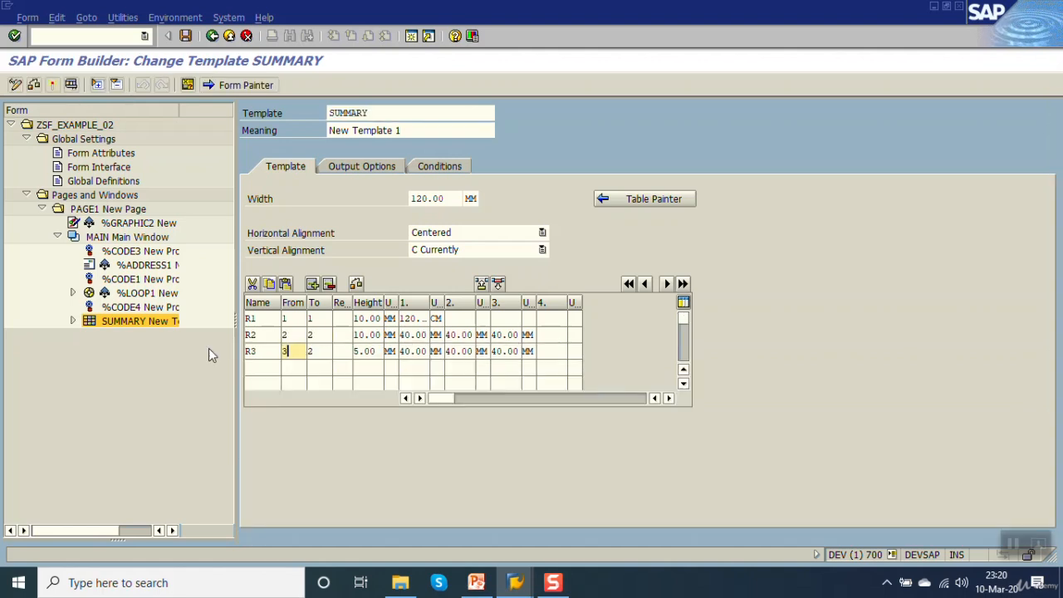
{"action": "key", "text": "Tab"}
{"action": "type", "text": "3"}
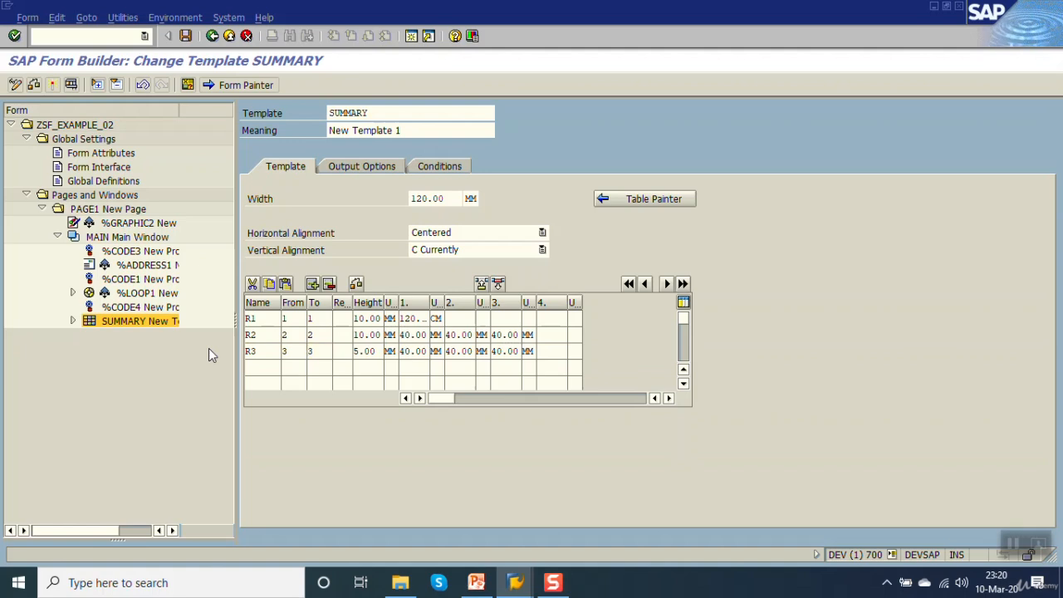
{"action": "key", "text": "ctrl+s"}
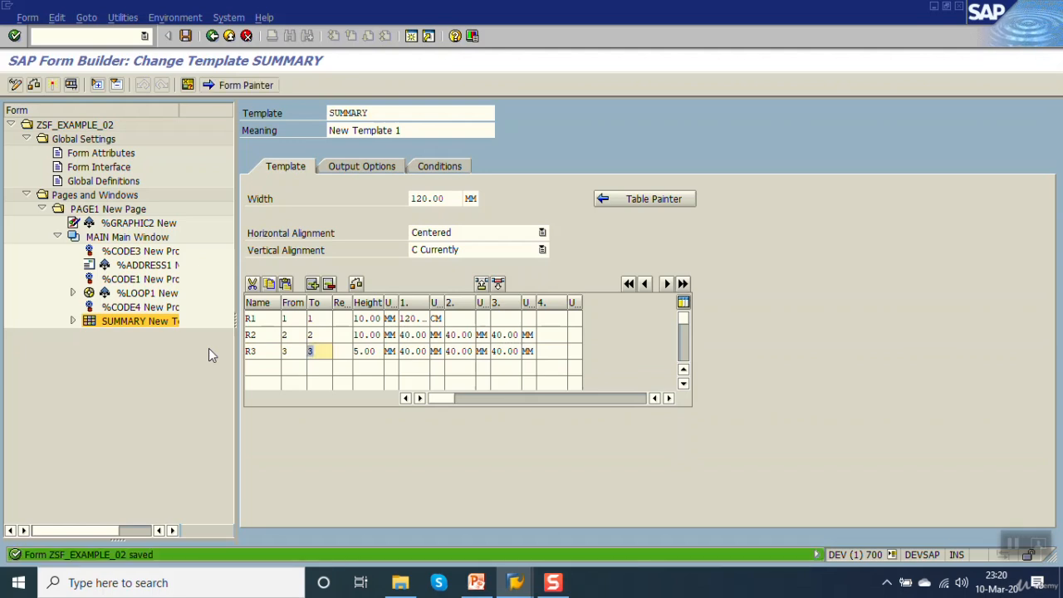
Create a text node under the SUMMARY template.
{"action": "right_click", "coordinate": [109, 325]}
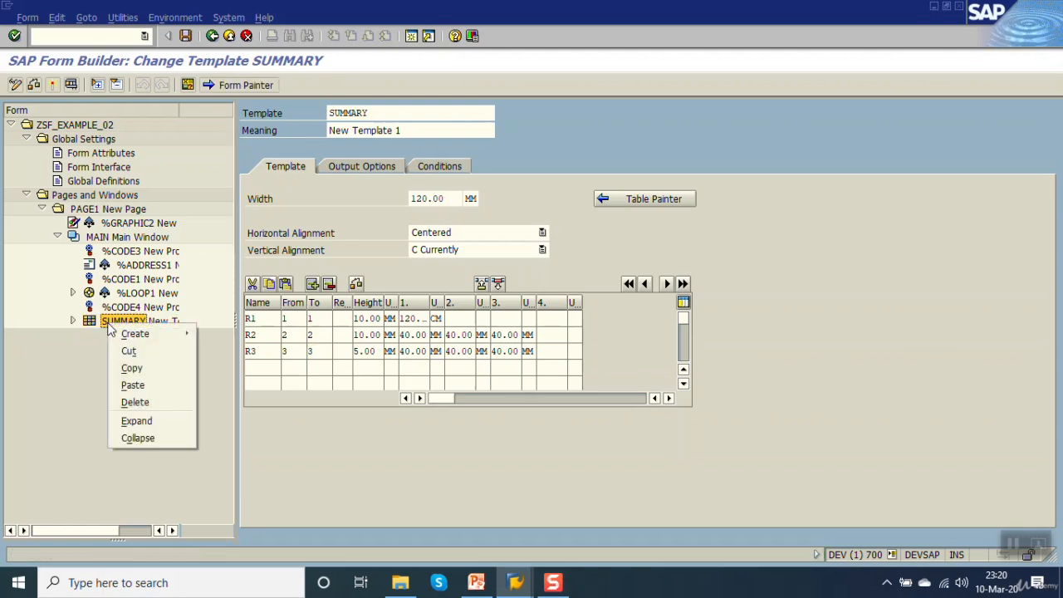
{"action": "mouse_move", "coordinate": [145, 334]}
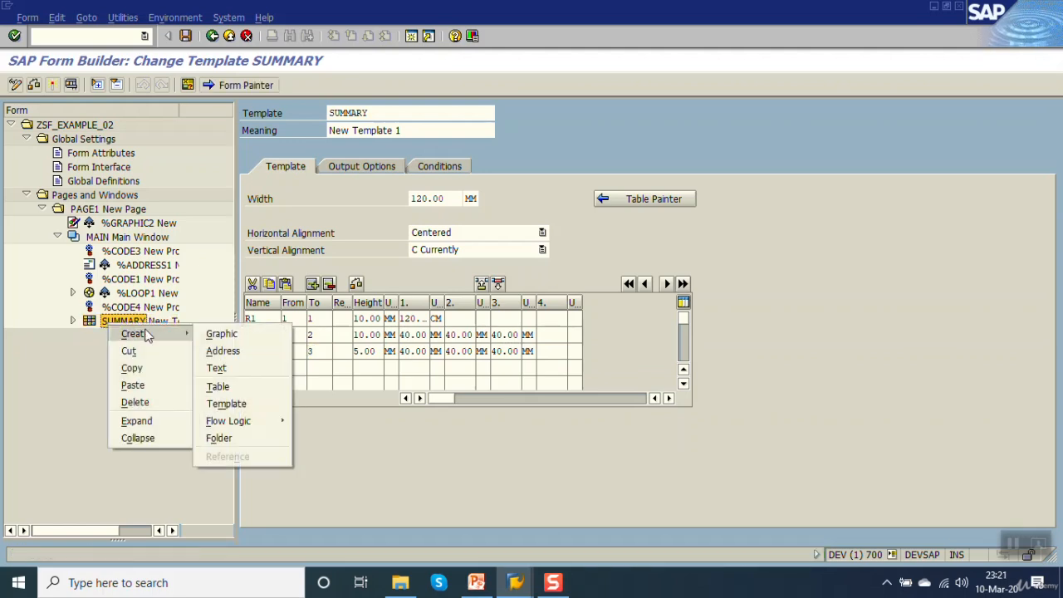
{"action": "left_click", "coordinate": [227, 363]}
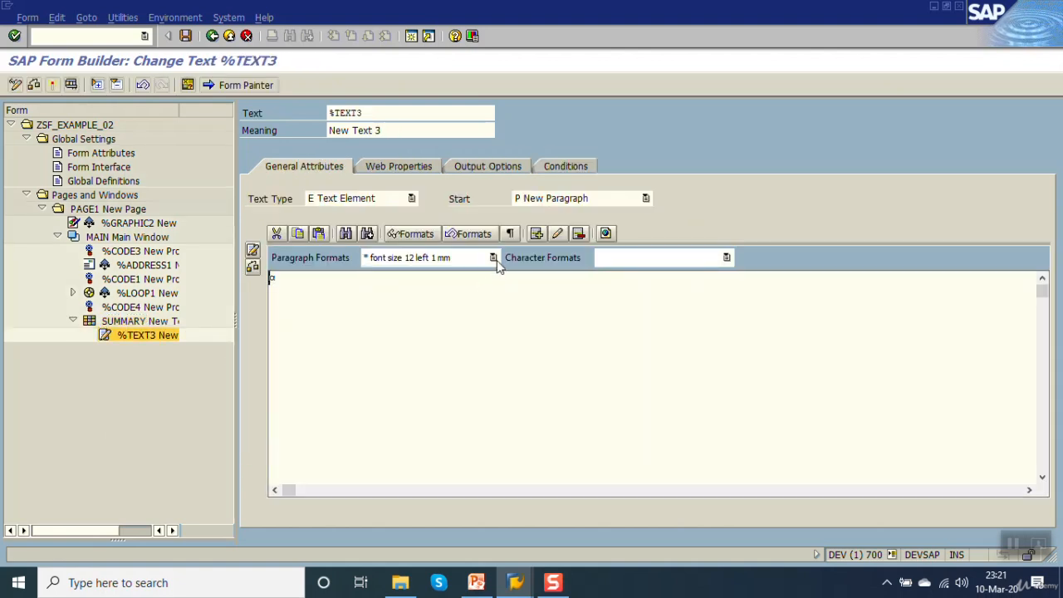
Apply paragraph format H1 Headings Font 18 center to the new text, enter "Summary" and save the form.
{"action": "left_click", "coordinate": [493, 259]}
{"action": "left_click", "coordinate": [494, 258]}
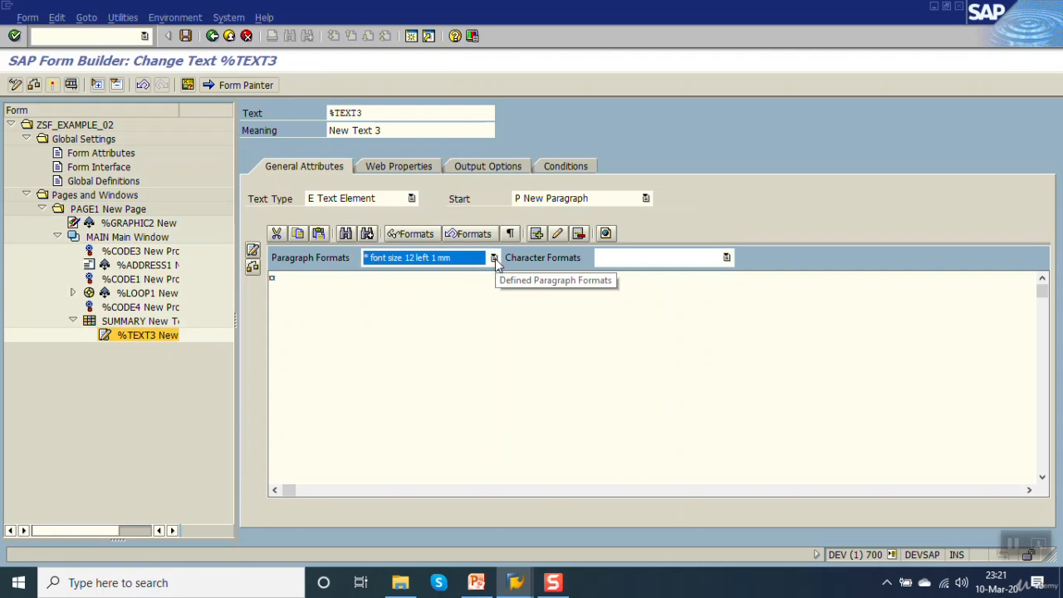
{"action": "left_click", "coordinate": [494, 259]}
{"action": "left_click", "coordinate": [413, 287]}
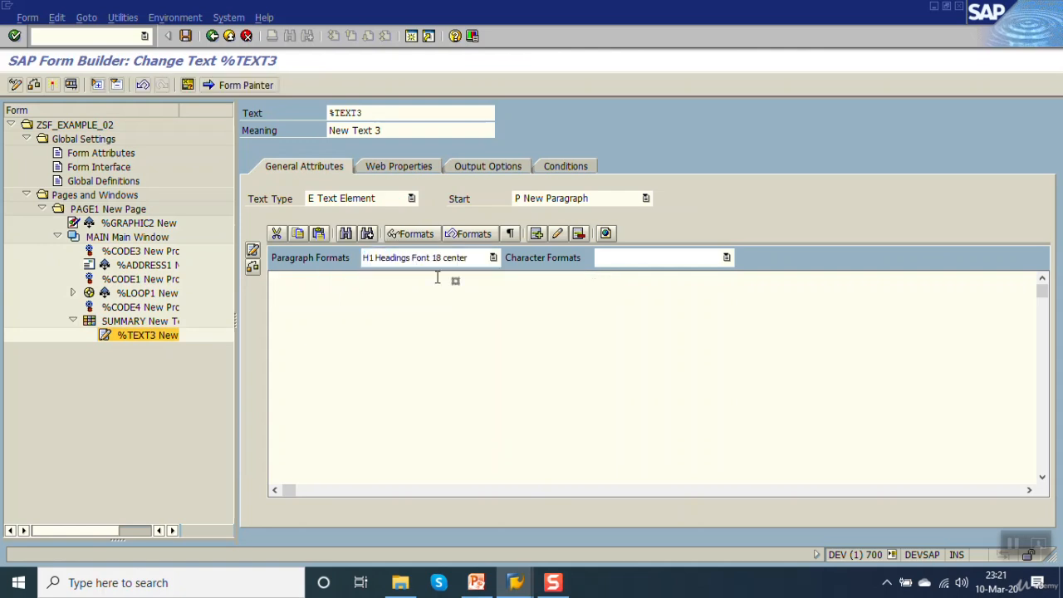
{"action": "type", "text": "Summary"}
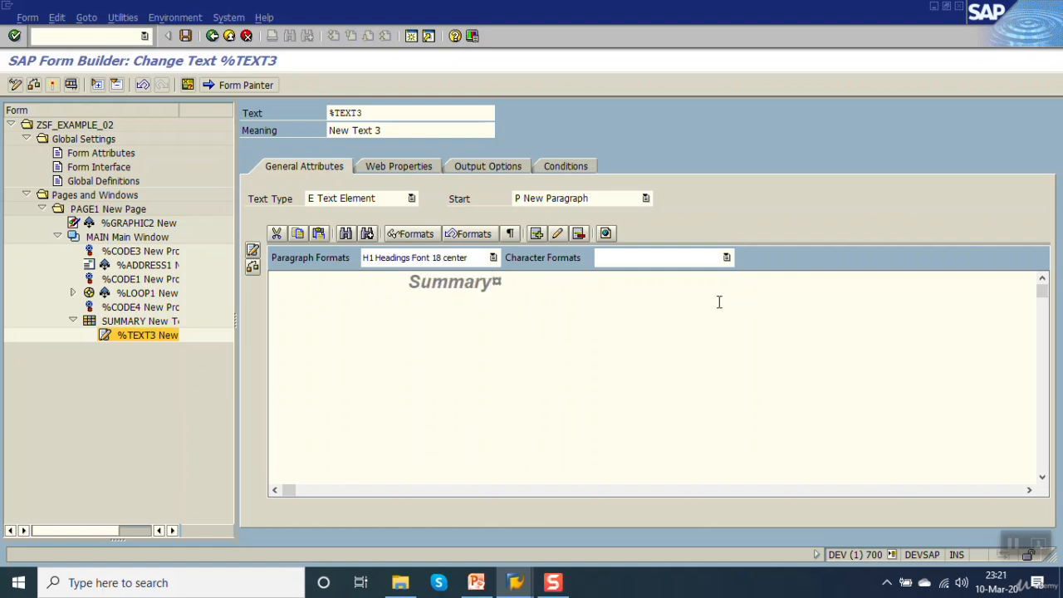
{"action": "key", "text": "Home"}
{"action": "key", "text": "ctrl+s"}
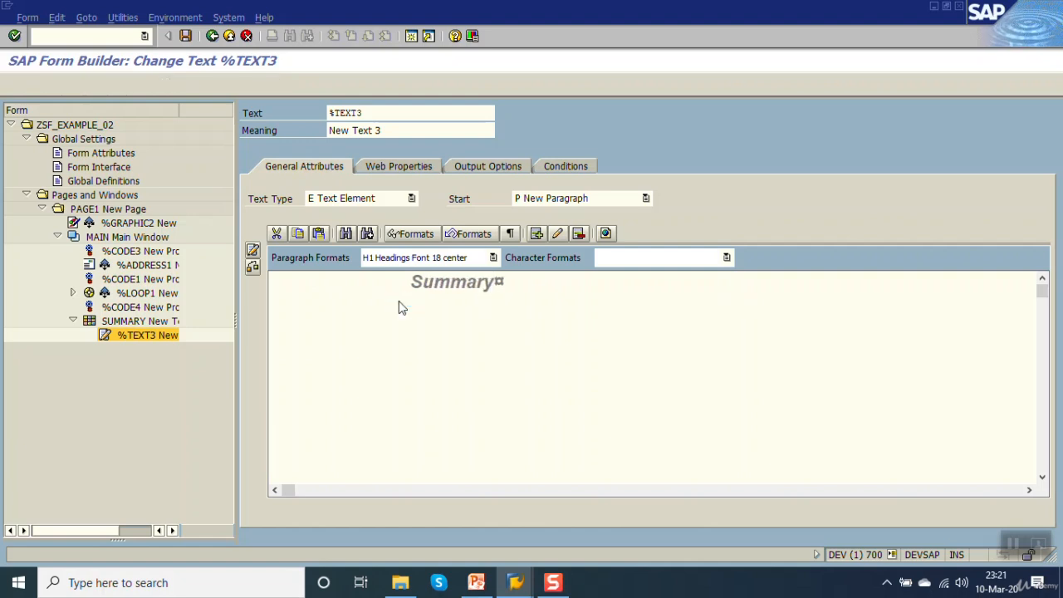
Set the height of line R1 in the SUMMARY template to 20 MM and save.
{"action": "left_click", "coordinate": [146, 323]}
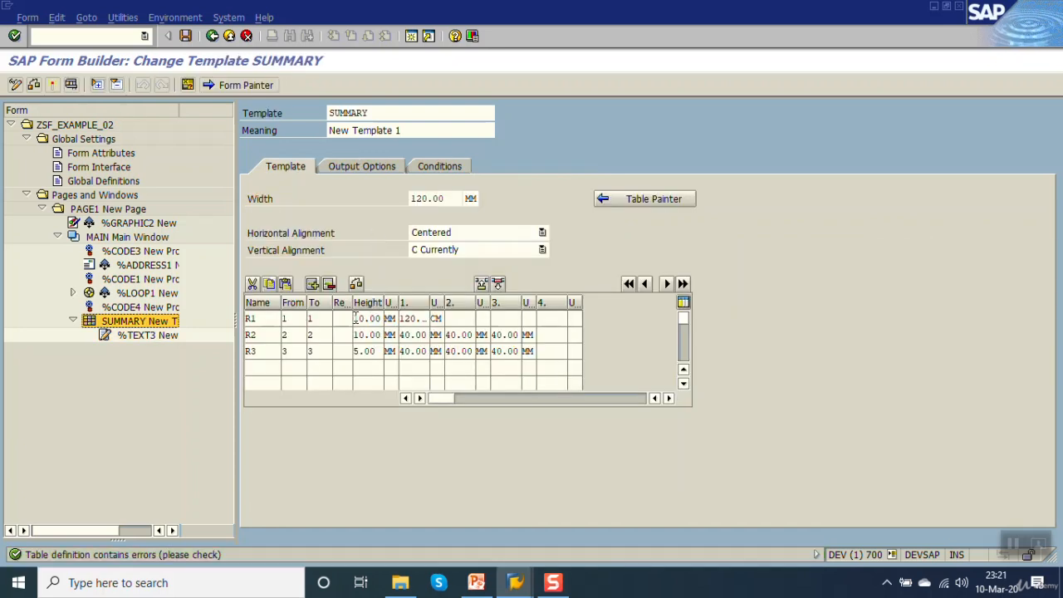
{"action": "left_click", "coordinate": [356, 318]}
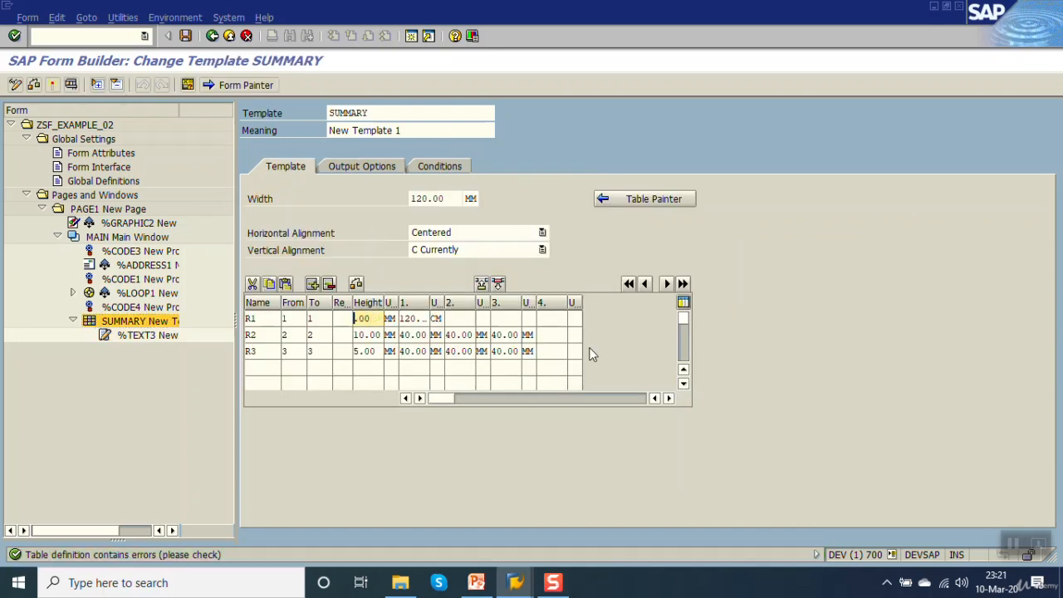
{"action": "type", "text": "20"}
{"action": "key", "text": "Return"}
{"action": "key", "text": "ctrl+s"}
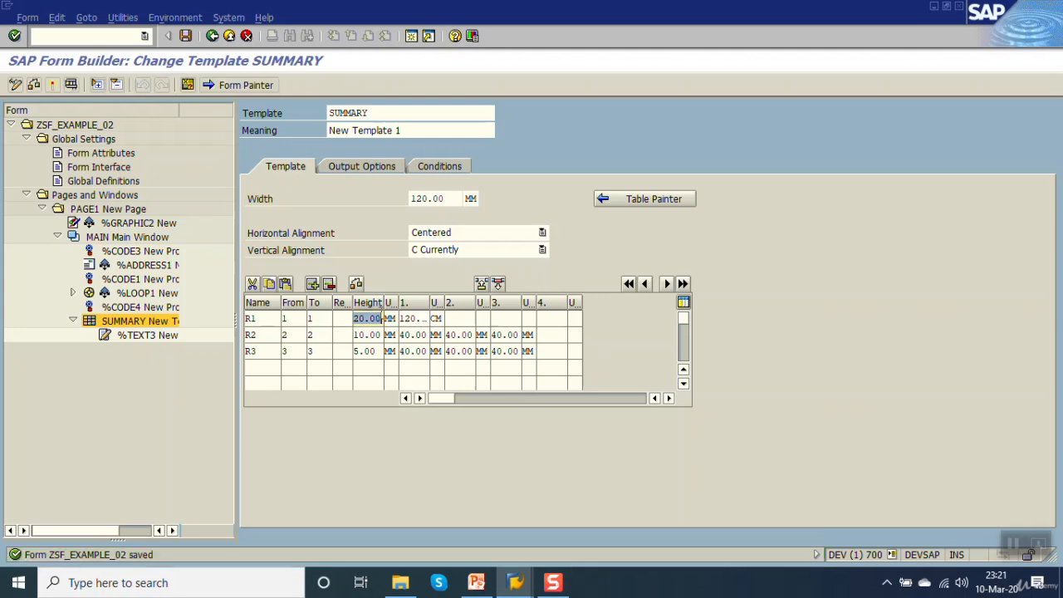
Assign the "Summary" text node %TEXT3 to line 1, column 1 of the template's output structure and save.
{"action": "left_click", "coordinate": [148, 335]}
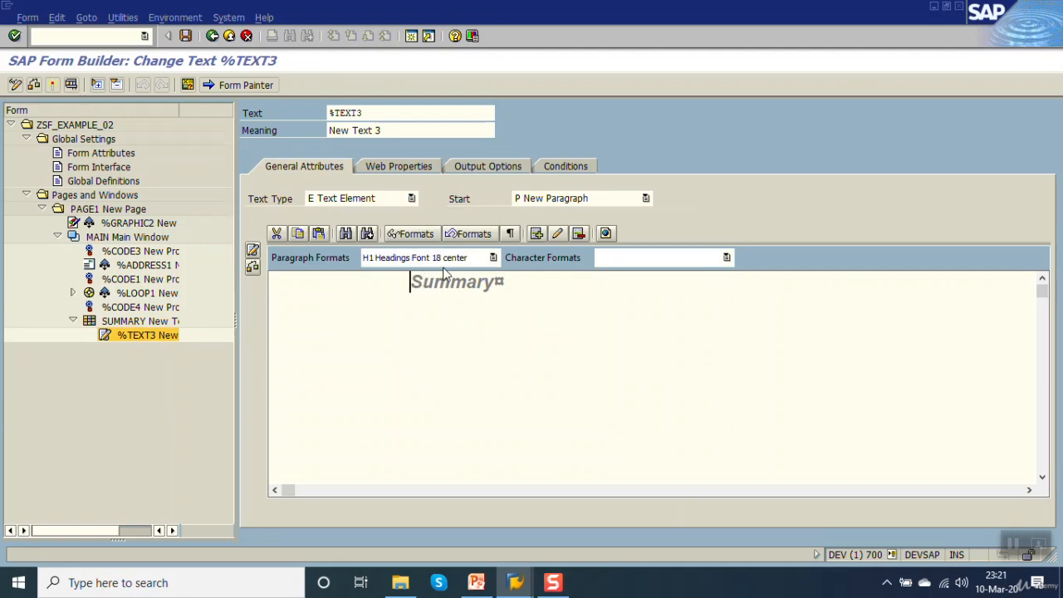
{"action": "left_click", "coordinate": [469, 167]}
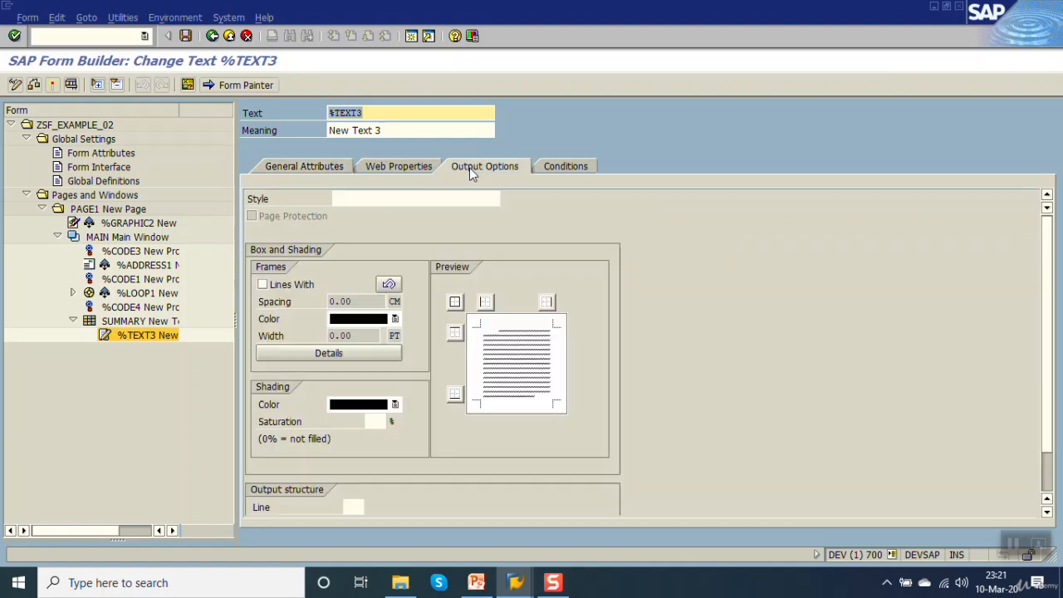
{"action": "scroll", "coordinate": [1049, 350], "scroll_direction": "down", "scroll_amount": 2}
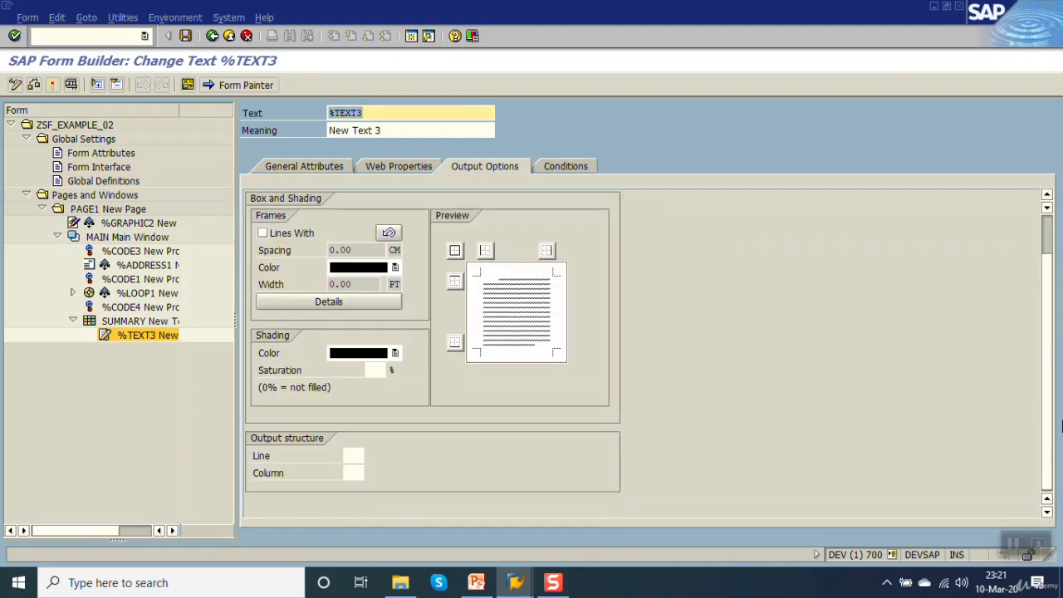
{"action": "left_click", "coordinate": [260, 459]}
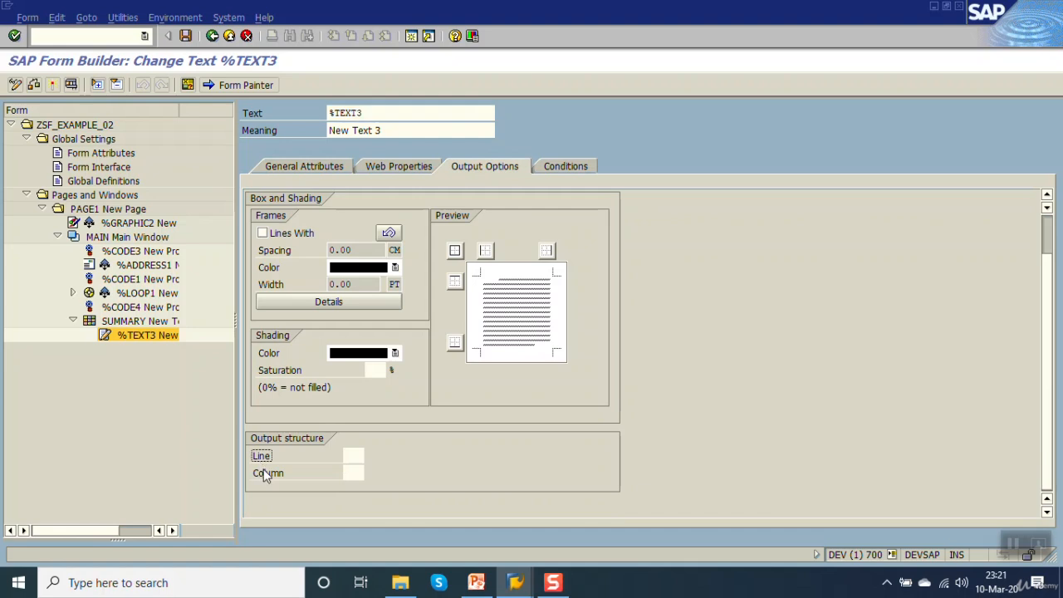
{"action": "left_click", "coordinate": [264, 473]}
{"action": "left_click", "coordinate": [356, 455]}
{"action": "type", "text": "1"}
{"action": "key", "text": "Return"}
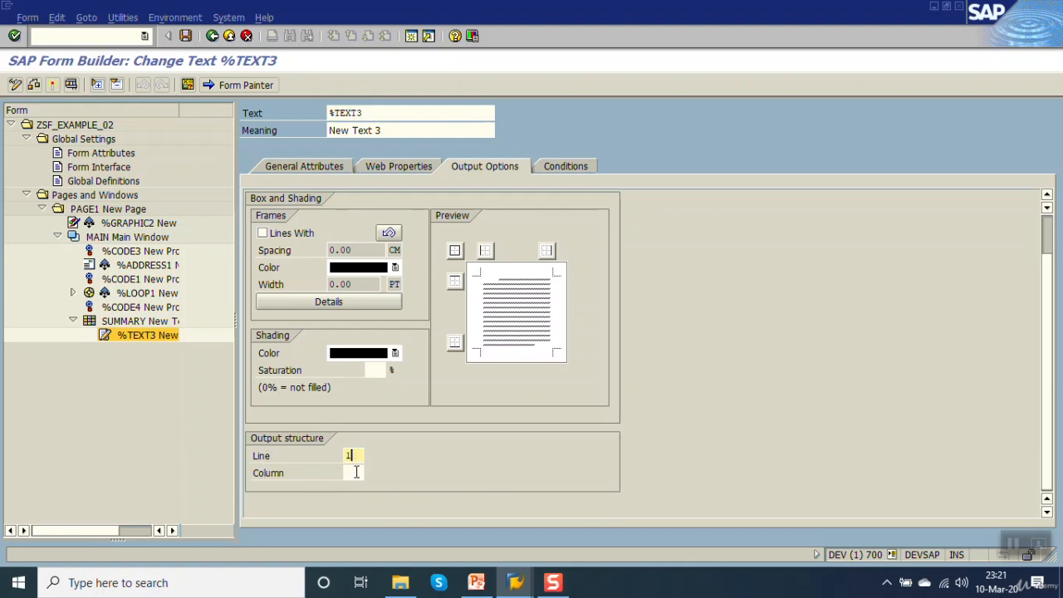
{"action": "left_click", "coordinate": [355, 473]}
{"action": "type", "text": "1"}
{"action": "key", "text": "Return"}
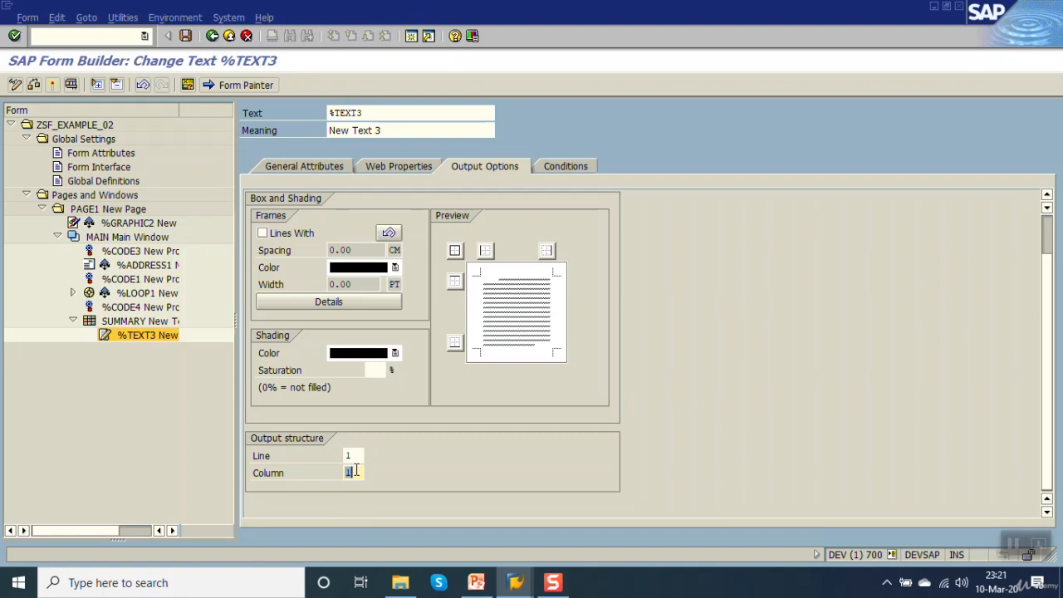
{"action": "key", "text": "ctrl+s"}
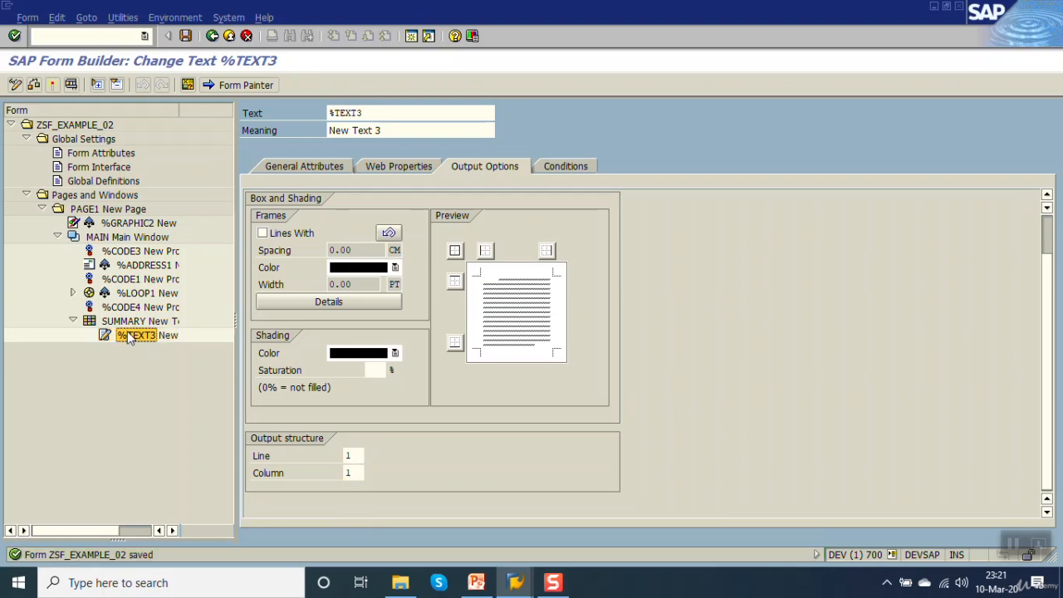
Create another text node directly after %TEXT3 in the SUMMARY template.
{"action": "right_click", "coordinate": [129, 339]}
{"action": "mouse_move", "coordinate": [154, 342]}
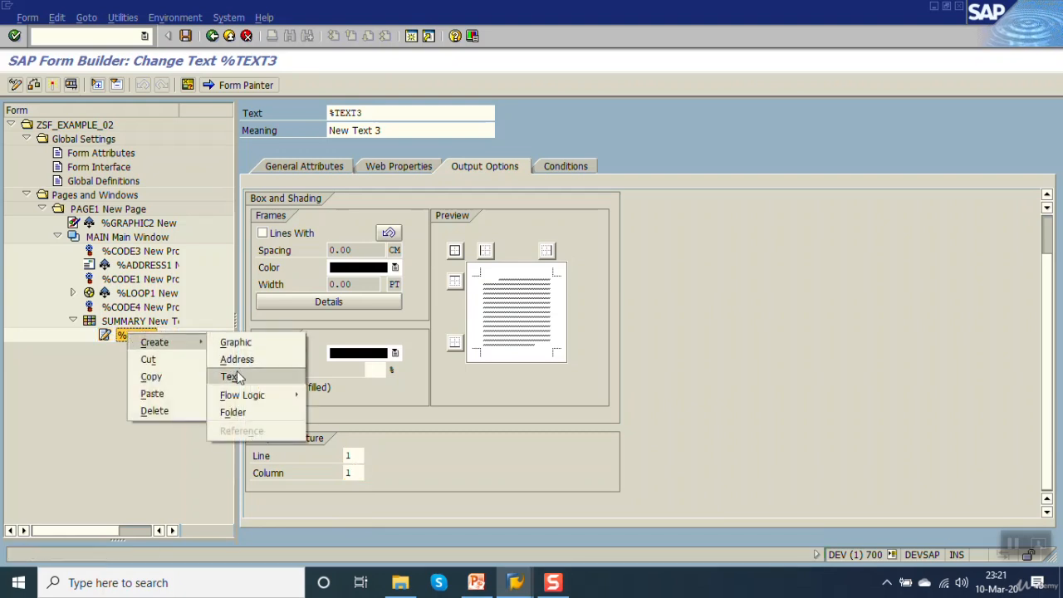
{"action": "left_click", "coordinate": [235, 375]}
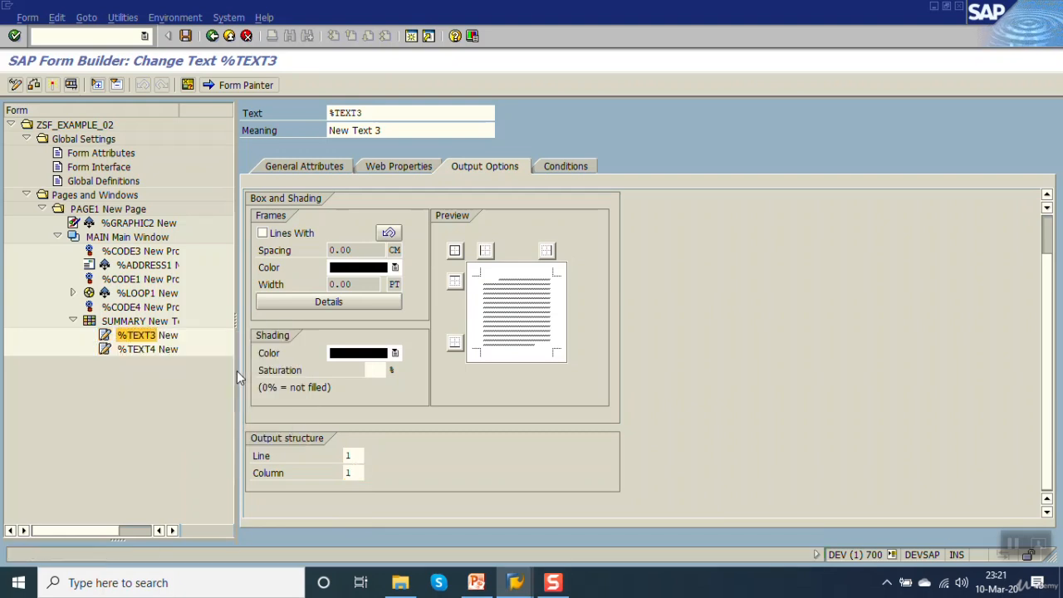
Enter "Due Amount" in text node %TEXT4 with paragraph format * font size 12 left 1 mm.
{"action": "left_click", "coordinate": [305, 171]}
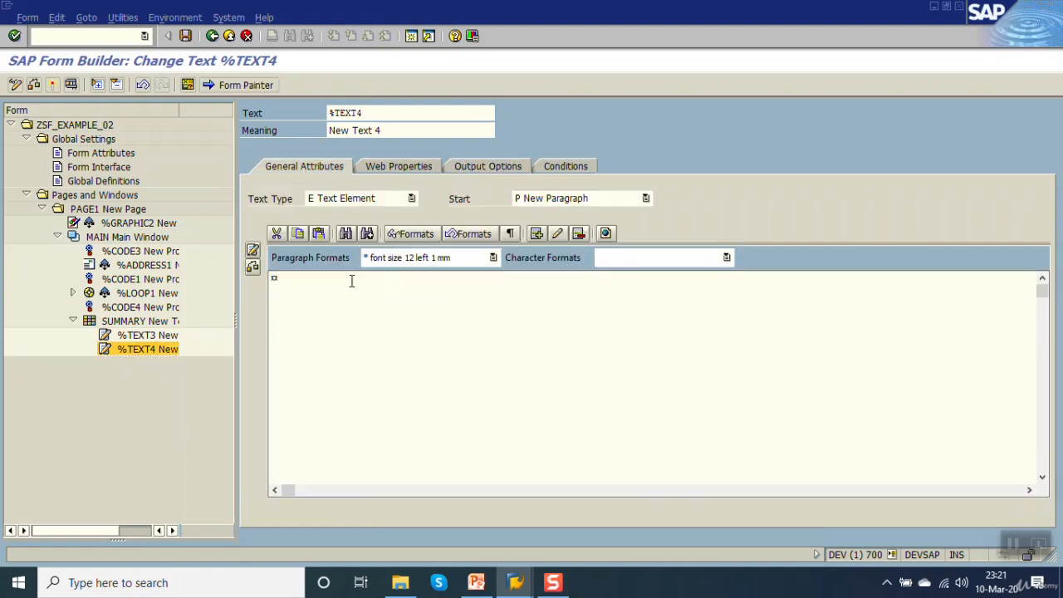
{"action": "type", "text": "Due Amount"}
{"action": "left_click", "coordinate": [448, 260]}
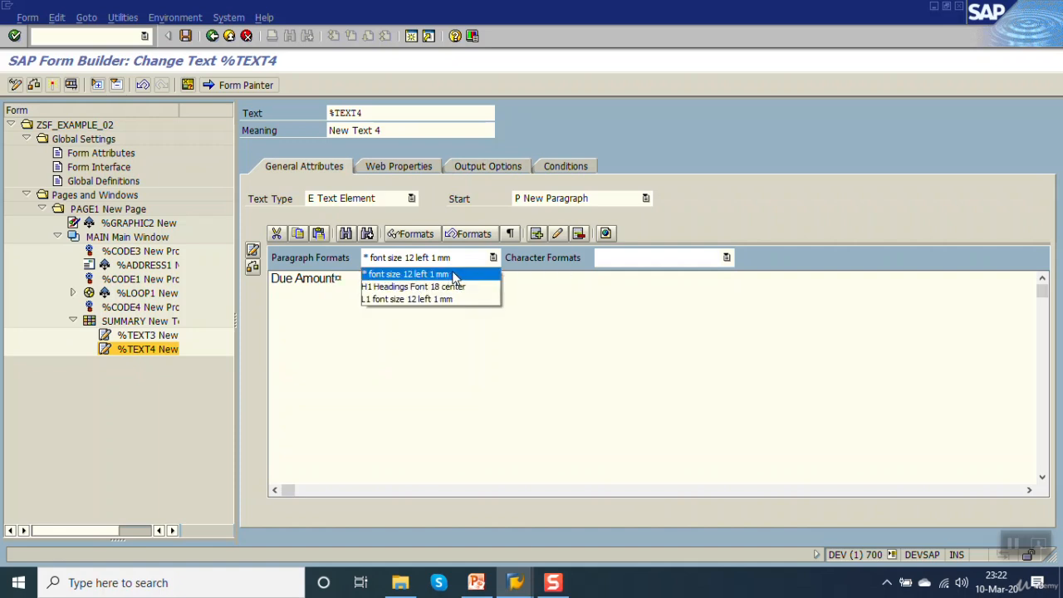
{"action": "left_click", "coordinate": [455, 277]}
{"action": "left_click", "coordinate": [486, 264]}
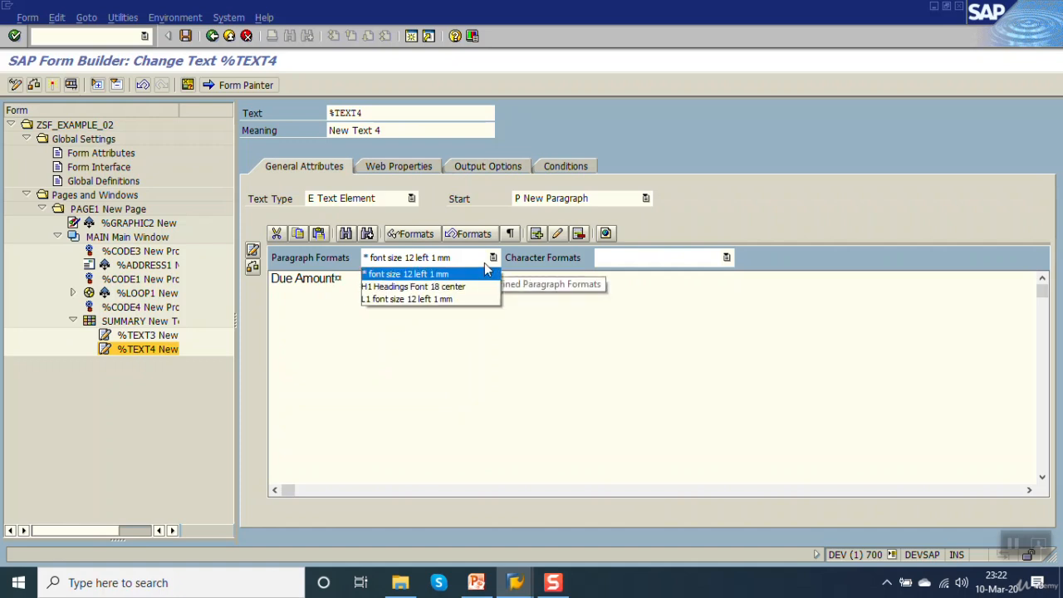
Apply character format B1 Bold 14 to the whole "Due Amount" text and save the form.
{"action": "left_click", "coordinate": [623, 264]}
{"action": "left_click", "coordinate": [623, 264]}
{"action": "left_click", "coordinate": [618, 274]}
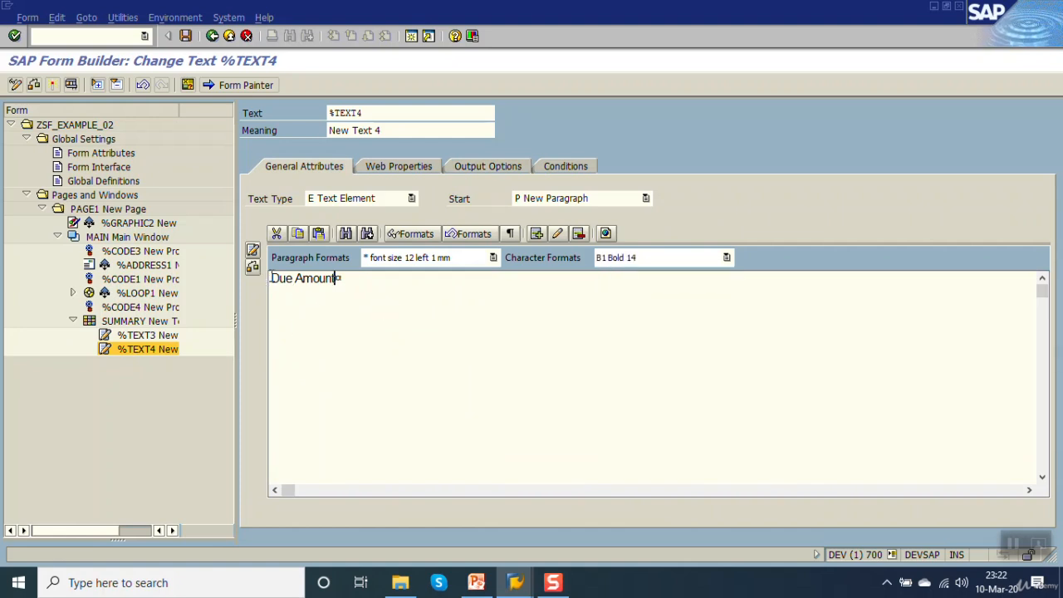
{"action": "left_click_drag", "start_coordinate": [271, 278], "coordinate": [341, 284]}
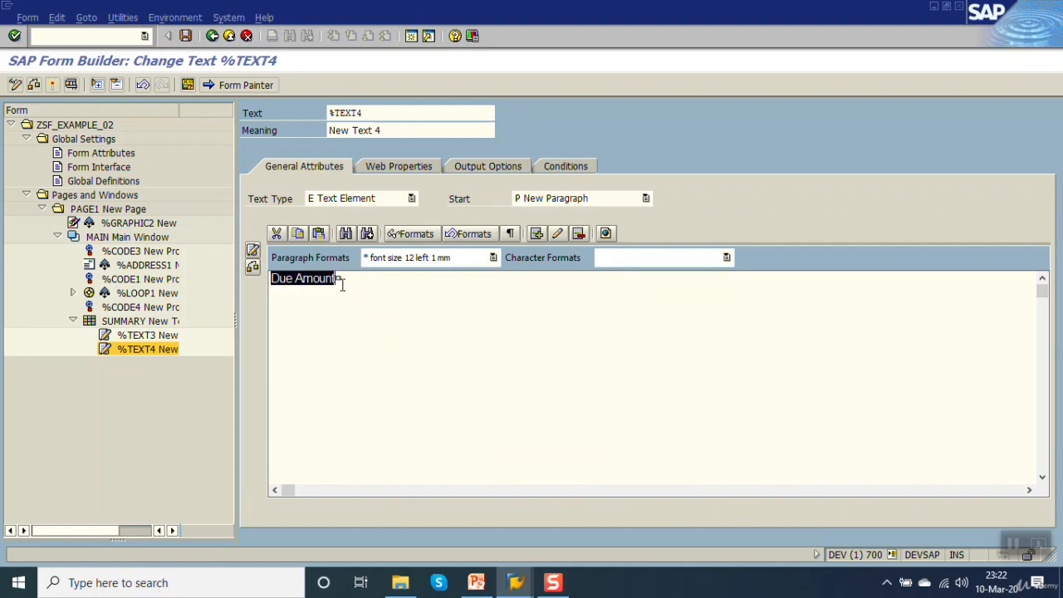
{"action": "left_click", "coordinate": [612, 264]}
{"action": "left_click", "coordinate": [621, 275]}
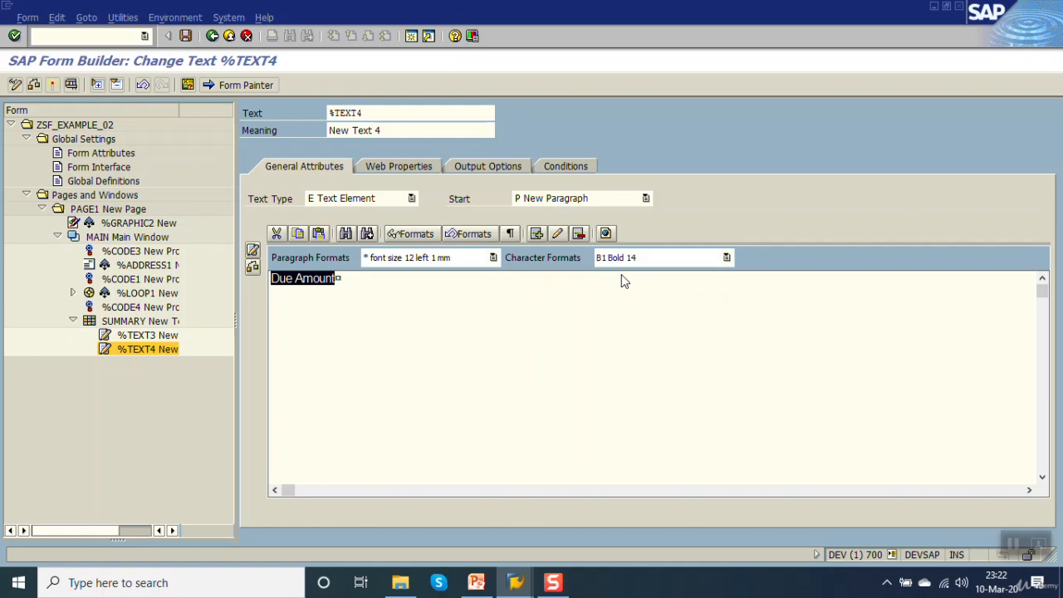
{"action": "left_click", "coordinate": [463, 291]}
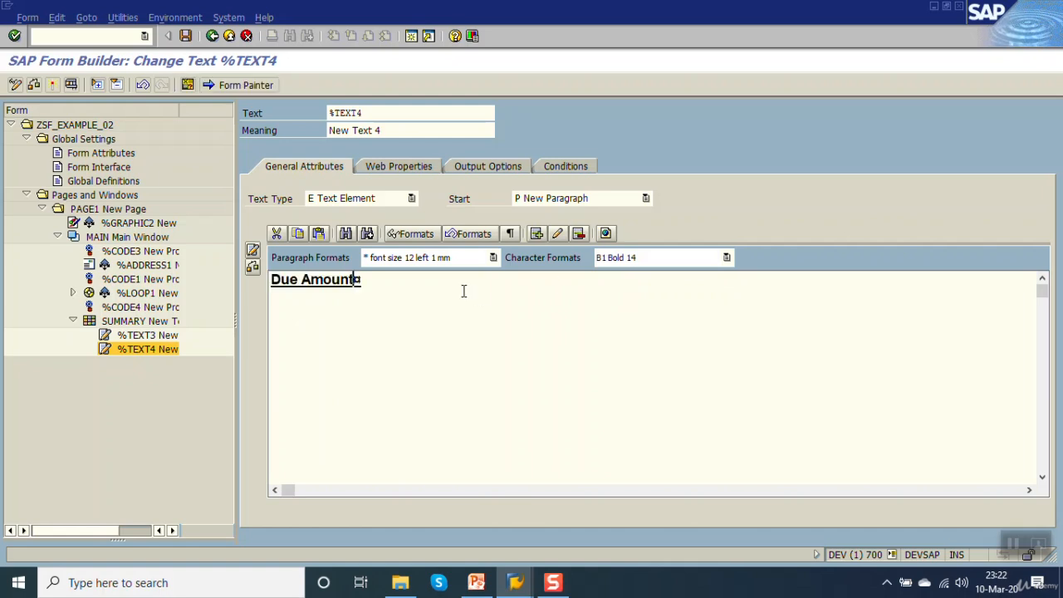
{"action": "key", "text": "ctrl+s"}
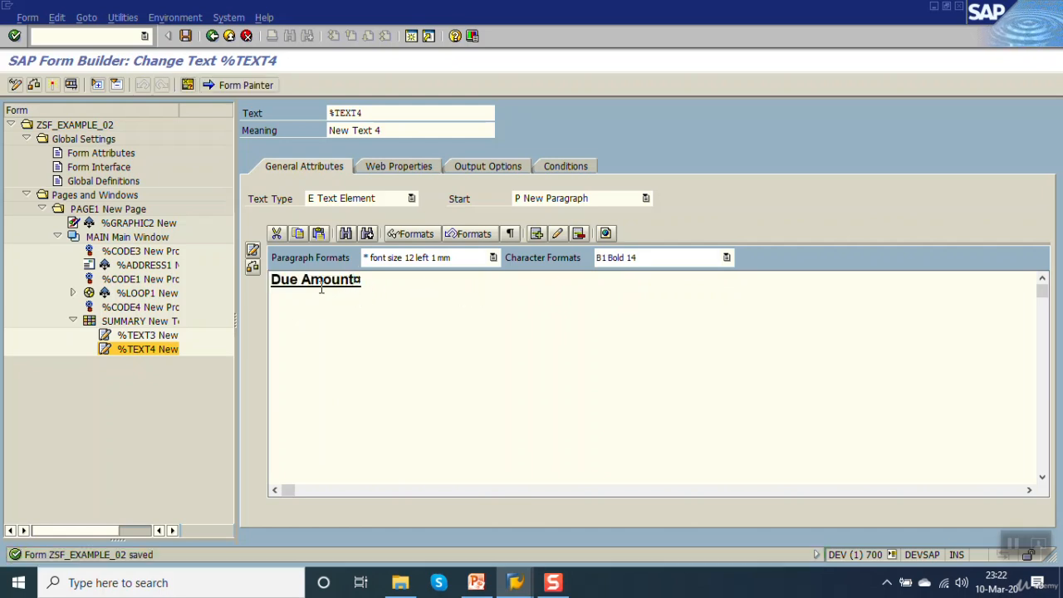
Assign the "Due Amount" text to line 2, column 1 of the template's output structure and save.
{"action": "left_click", "coordinate": [491, 165]}
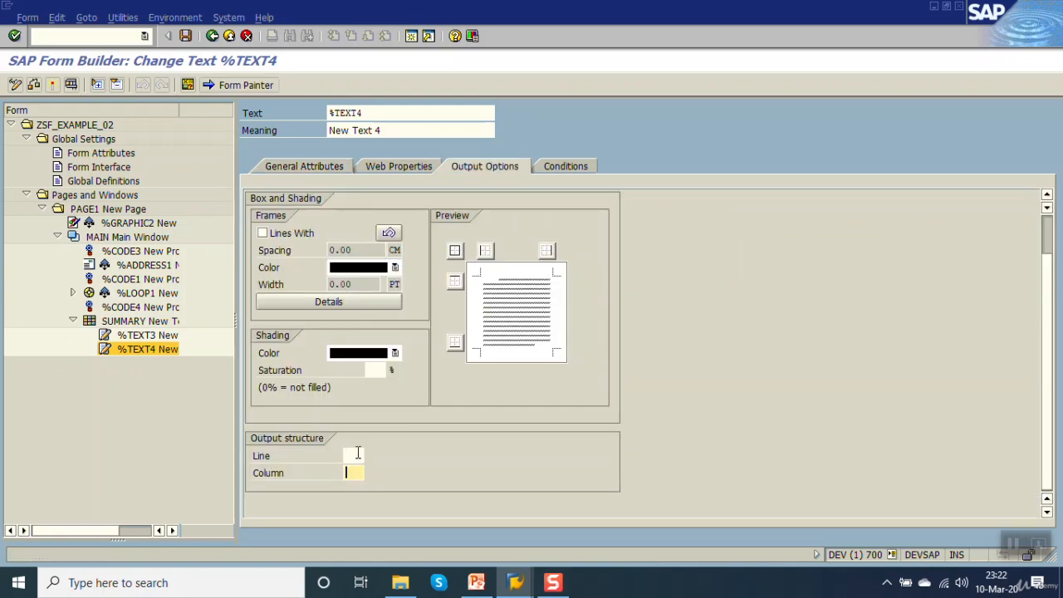
{"action": "left_click", "coordinate": [358, 454]}
{"action": "key", "text": "Tab"}
{"action": "type", "text": "1"}
{"action": "key", "text": "Return"}
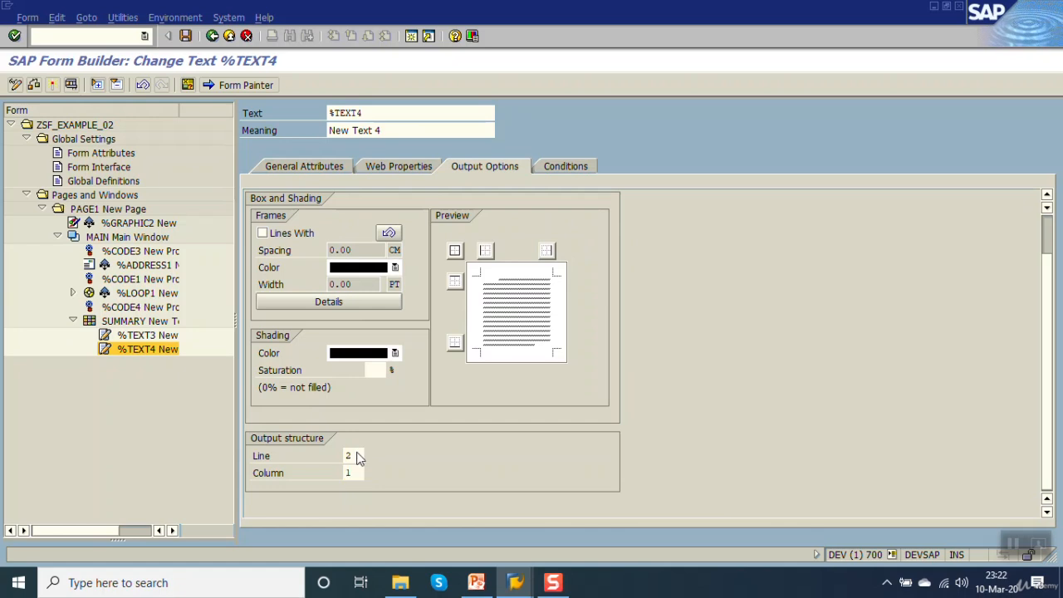
{"action": "key", "text": "ctrl+s"}
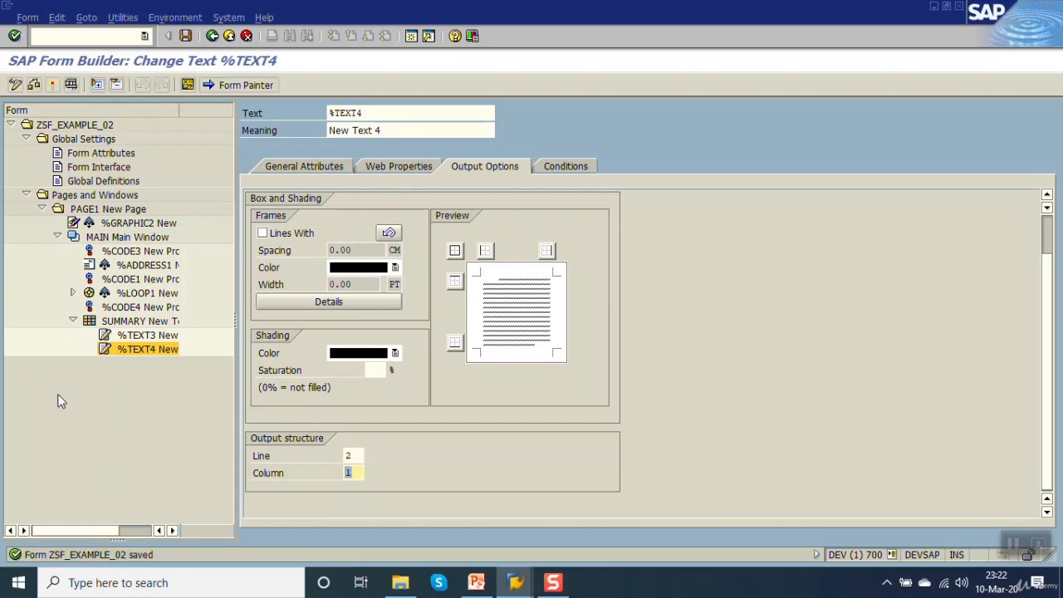
Copy text node %TEXT4, paste it directly after itself and change the copy's wording to "Paid Amount".
{"action": "right_click", "coordinate": [122, 352]}
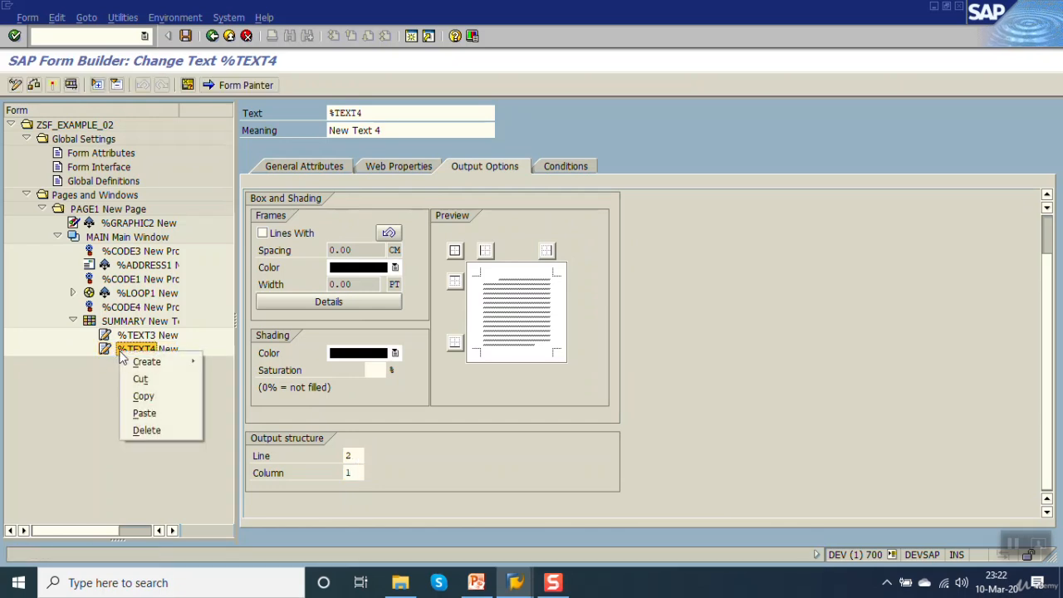
{"action": "left_click", "coordinate": [144, 397]}
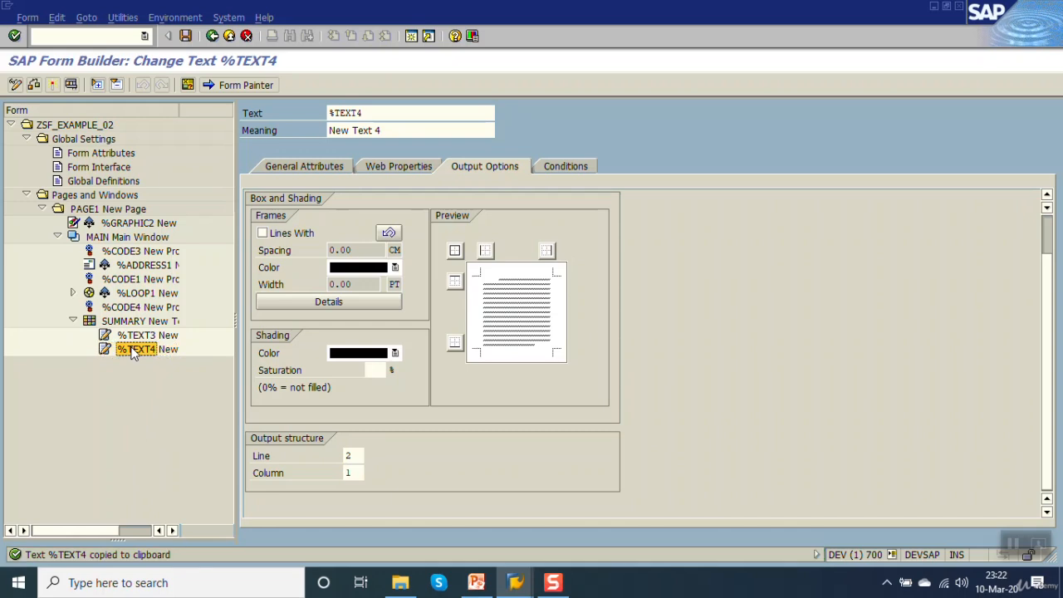
{"action": "right_click", "coordinate": [132, 352]}
{"action": "left_click", "coordinate": [156, 406]}
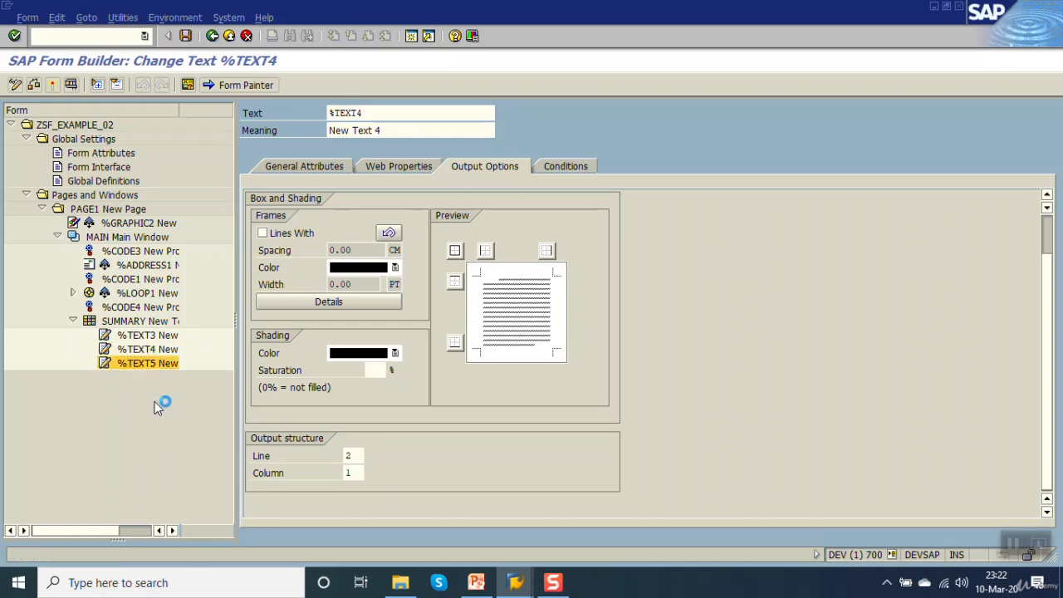
{"action": "left_click", "coordinate": [327, 170]}
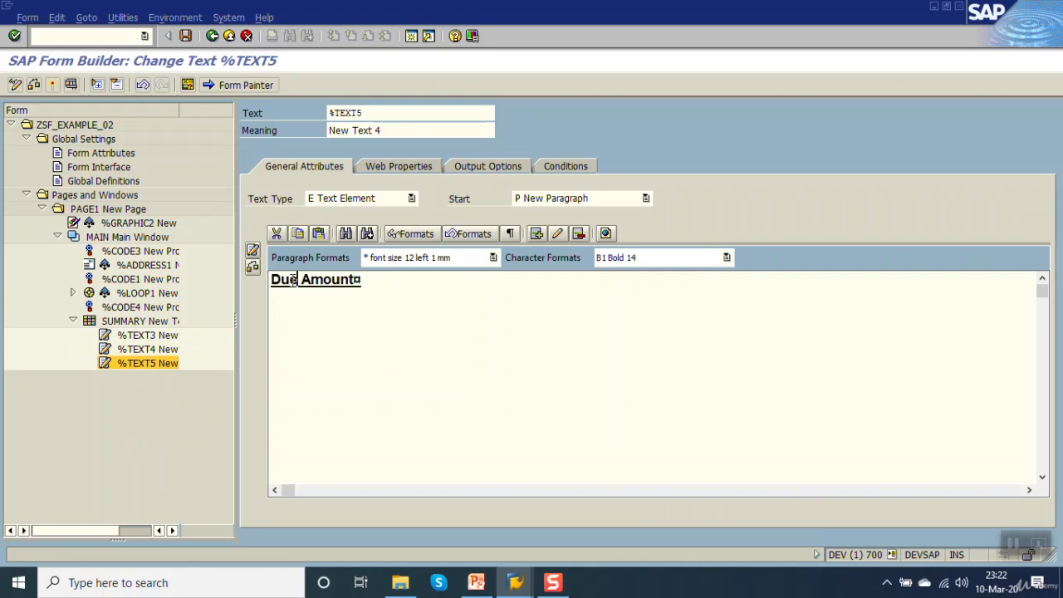
{"action": "left_click_drag", "start_coordinate": [296, 281], "coordinate": [265, 285]}
{"action": "type", "text": "Paid"}
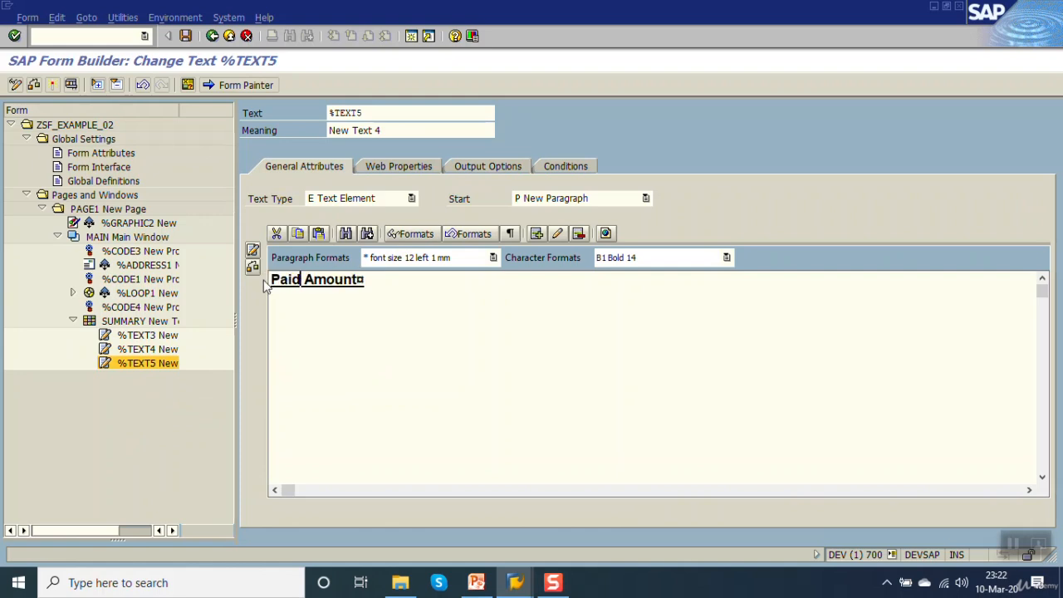
Set the output structure column of the "Paid Amount" text to 2 and save the form.
{"action": "left_click", "coordinate": [493, 165]}
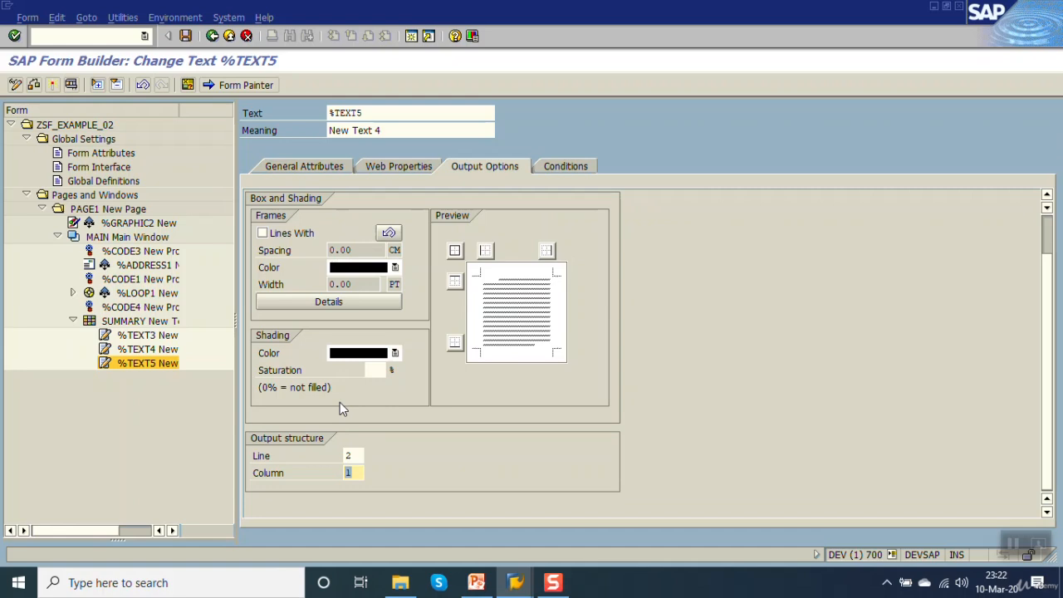
{"action": "double_click", "coordinate": [350, 472]}
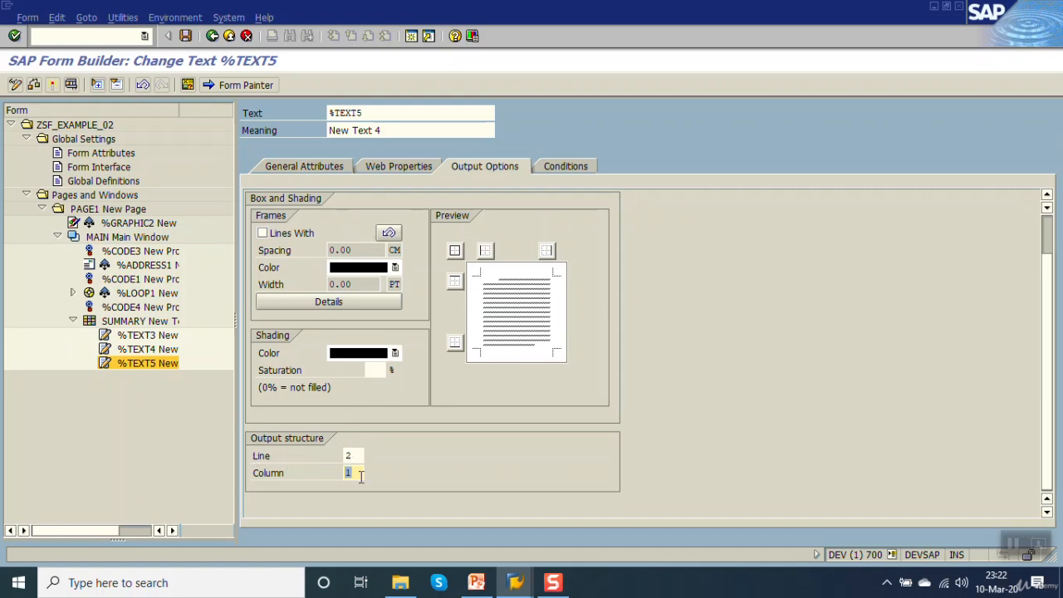
{"action": "type", "text": "2"}
{"action": "key", "text": "ctrl+s"}
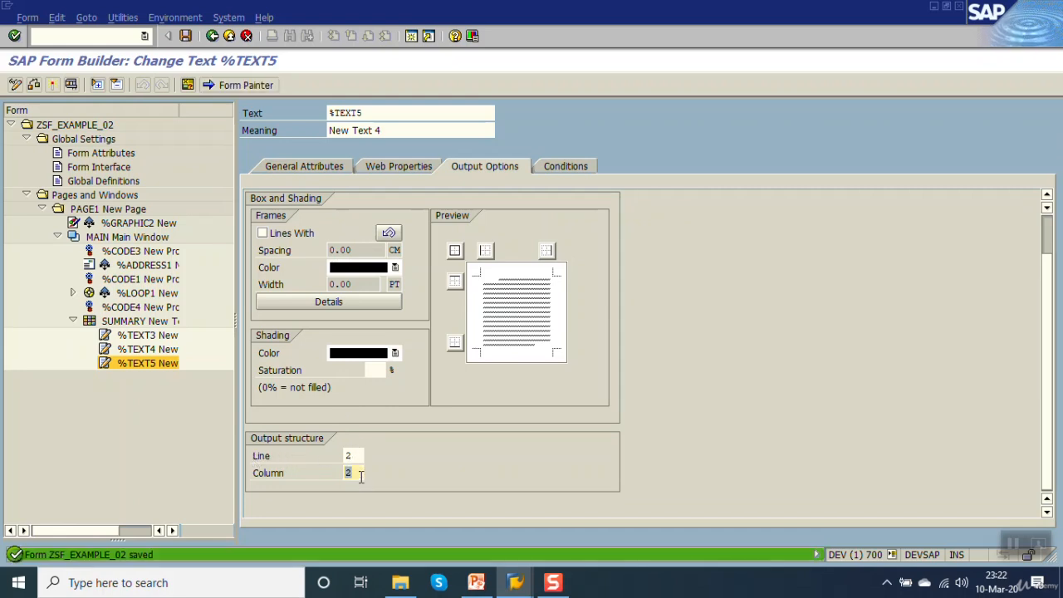
Paste another copy of the "Due Amount" node after %TEXT5, change its wording to "Balance Amount" and save.
{"action": "right_click", "coordinate": [134, 365]}
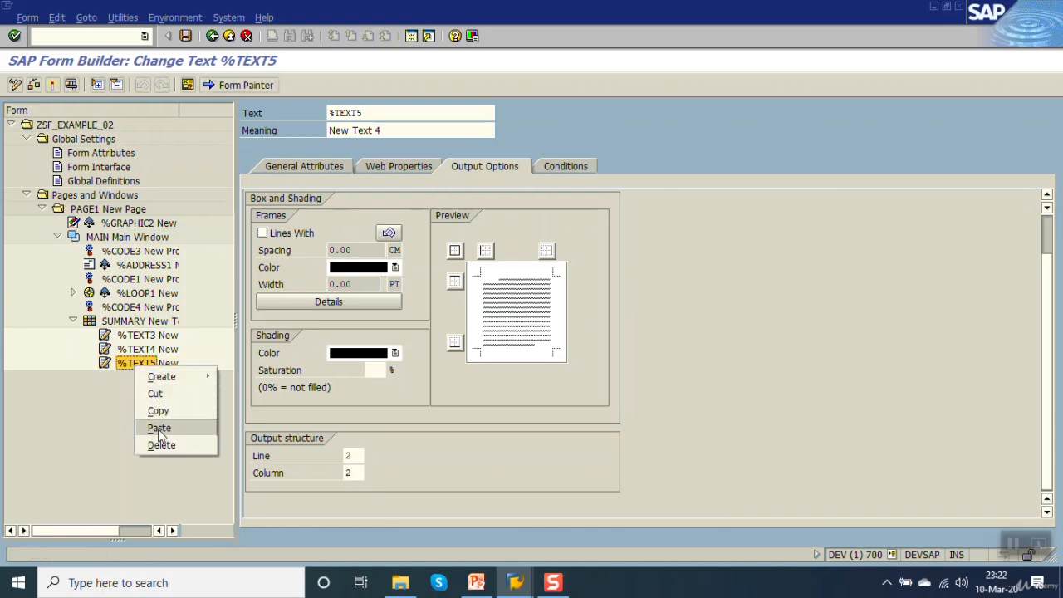
{"action": "left_click", "coordinate": [158, 429]}
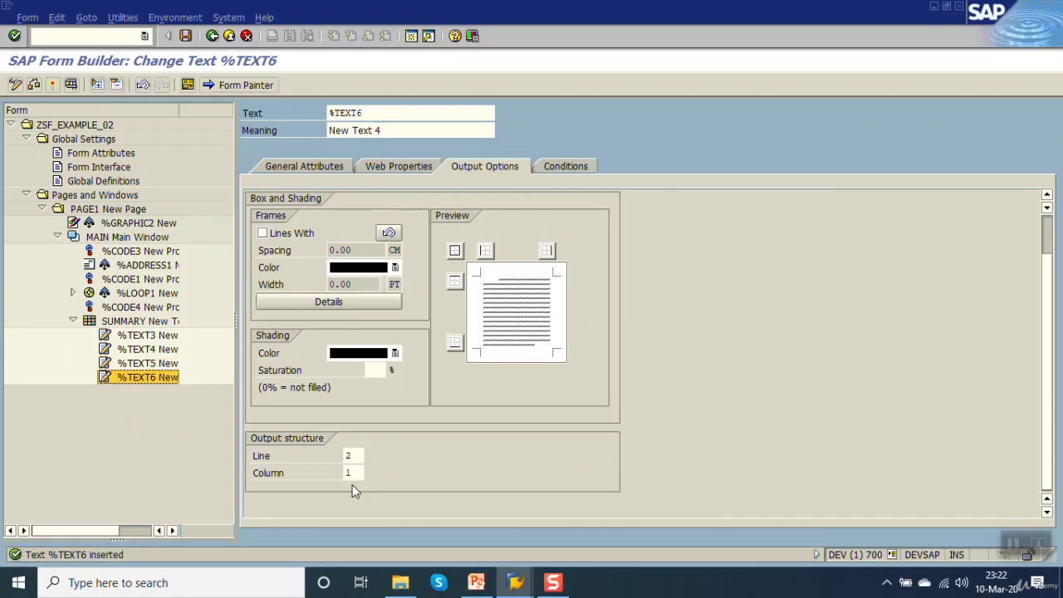
{"action": "left_click", "coordinate": [307, 162]}
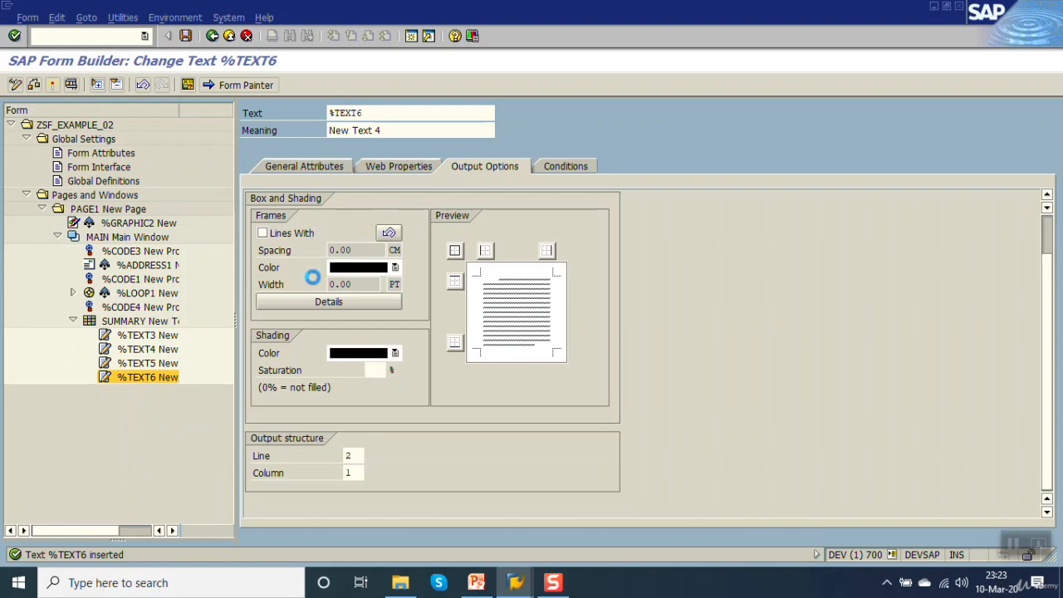
{"action": "key", "text": "Delete"}
{"action": "key", "text": "Delete"}
{"action": "key", "text": "Delete"}
{"action": "key", "text": "Delete"}
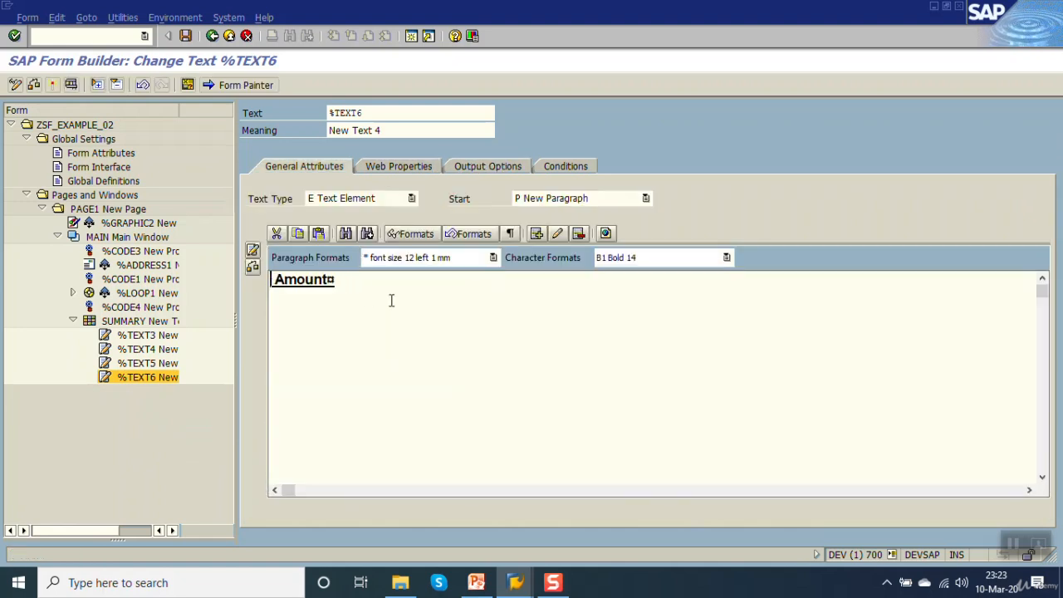
{"action": "type", "text": "Balance"}
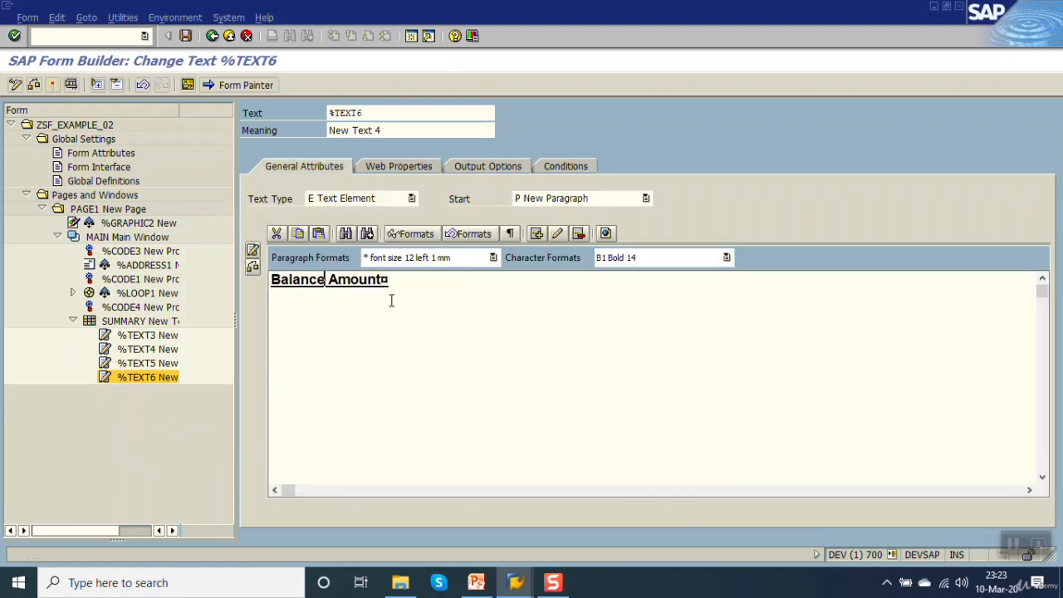
{"action": "key", "text": "ctrl+s"}
Set the output structure column of the "Balance Amount" text to 3, and save and activate the form.
{"action": "left_click", "coordinate": [487, 170]}
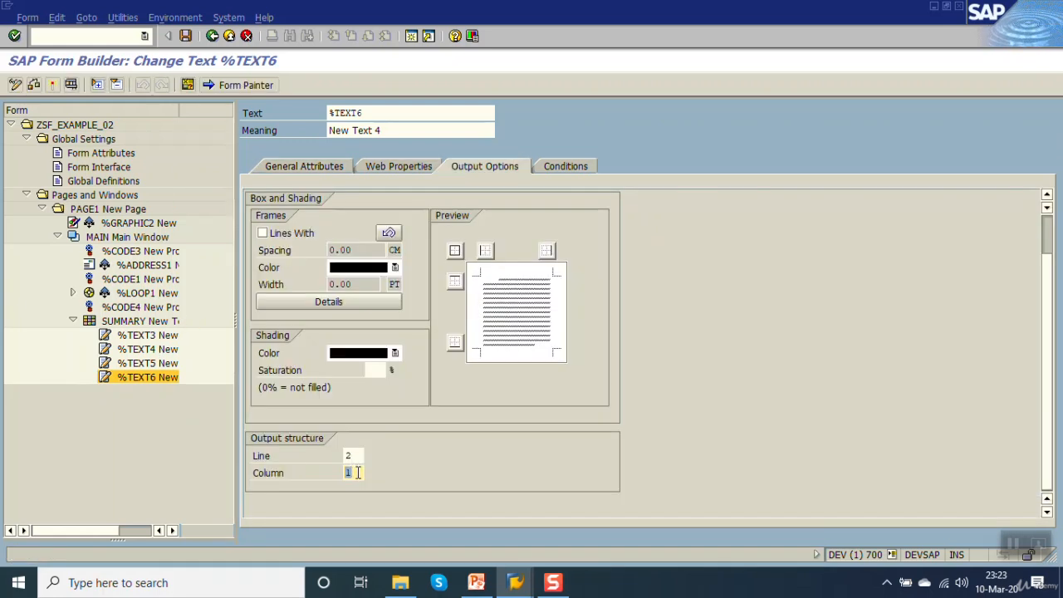
{"action": "type", "text": "3"}
{"action": "key", "text": "ctrl+s"}
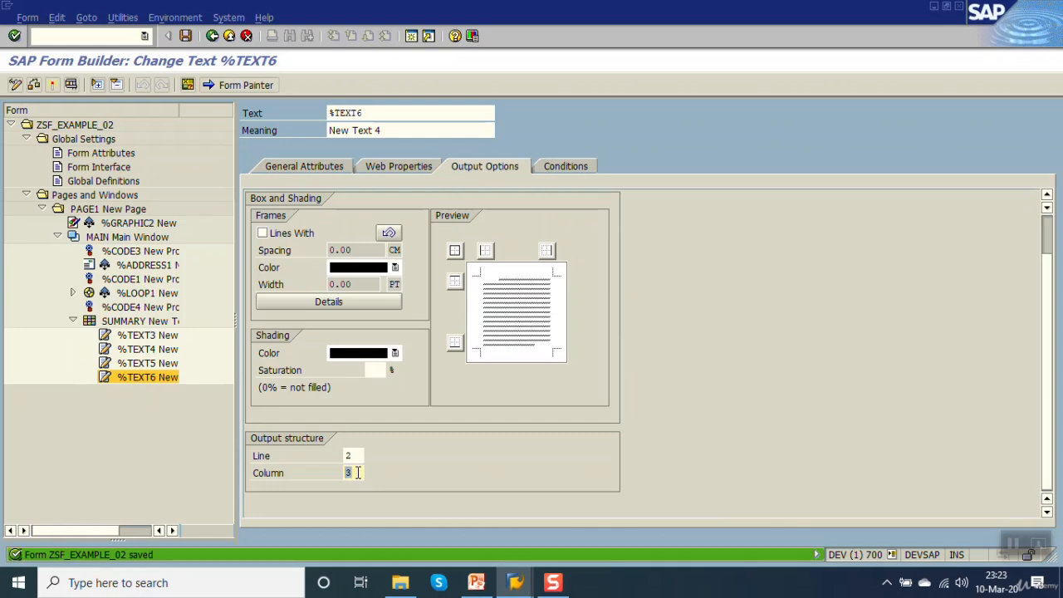
{"action": "key", "text": "ctrl+F2"}
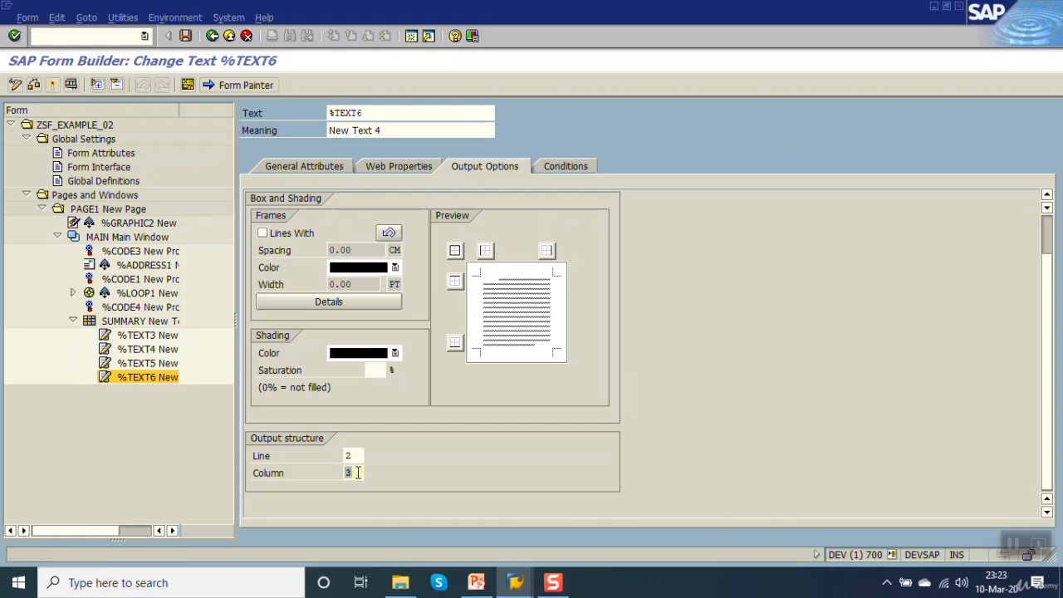
{"action": "key", "text": "ctrl+F3"}
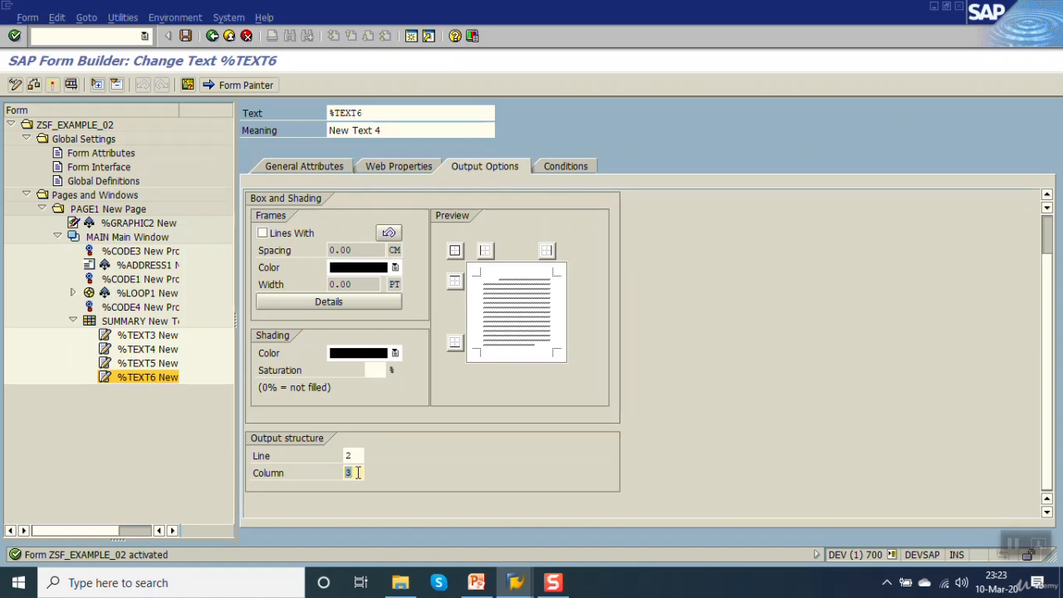
Test the form's function module, view the print preview for output device LP01 and return to the form.
{"action": "left_click", "coordinate": [72, 85]}
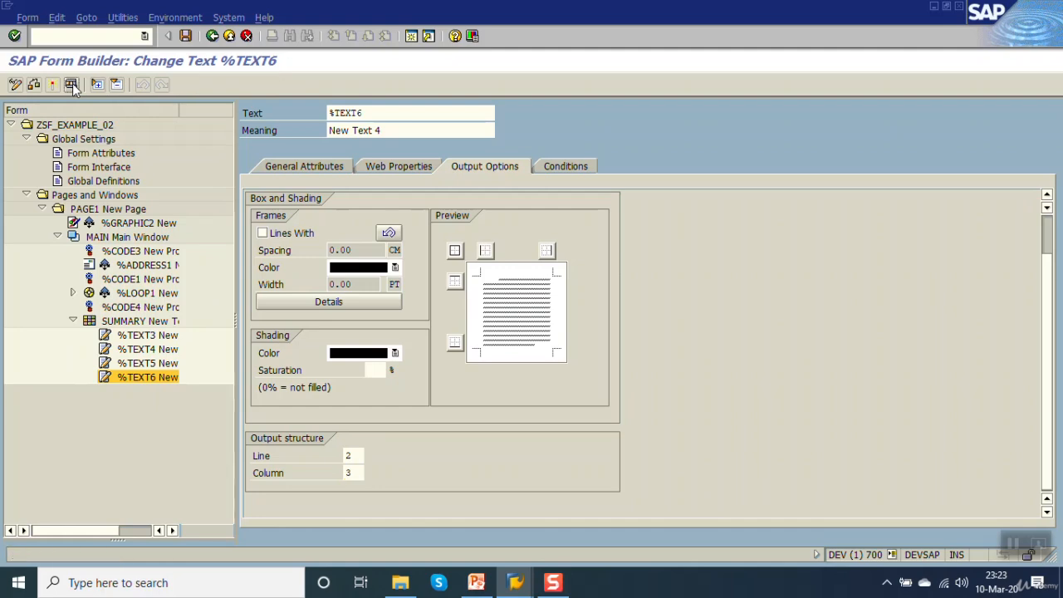
{"action": "left_click", "coordinate": [70, 84]}
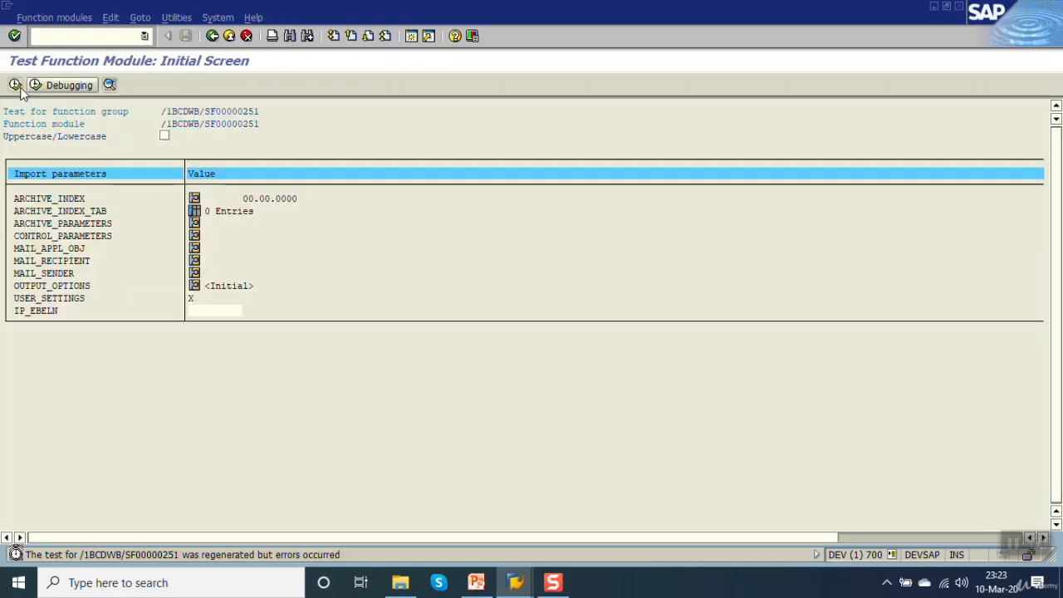
{"action": "left_click", "coordinate": [16, 87]}
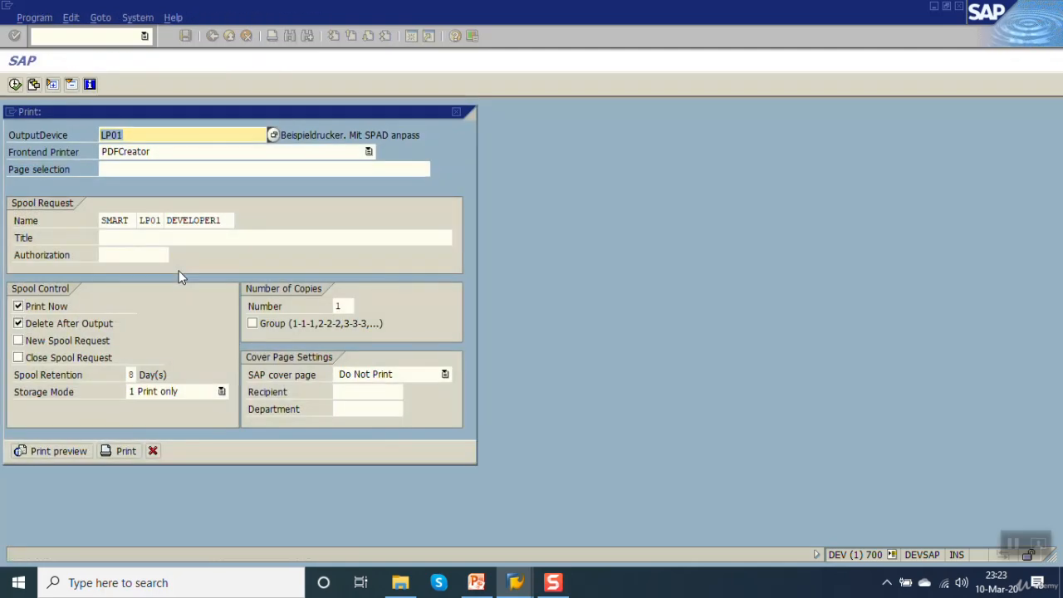
{"action": "key", "text": "F8"}
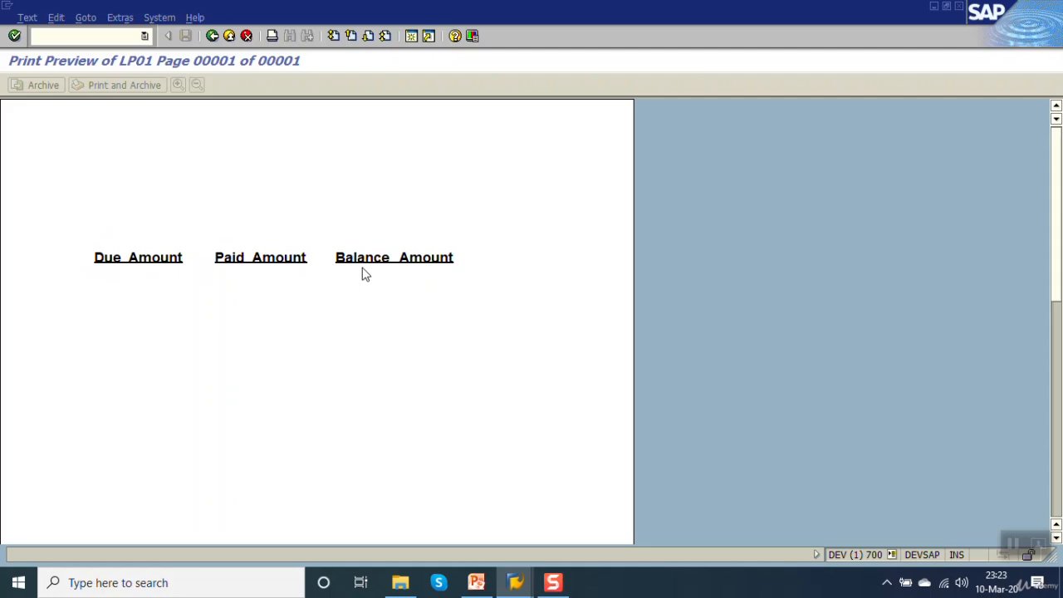
{"action": "left_click", "coordinate": [212, 37]}
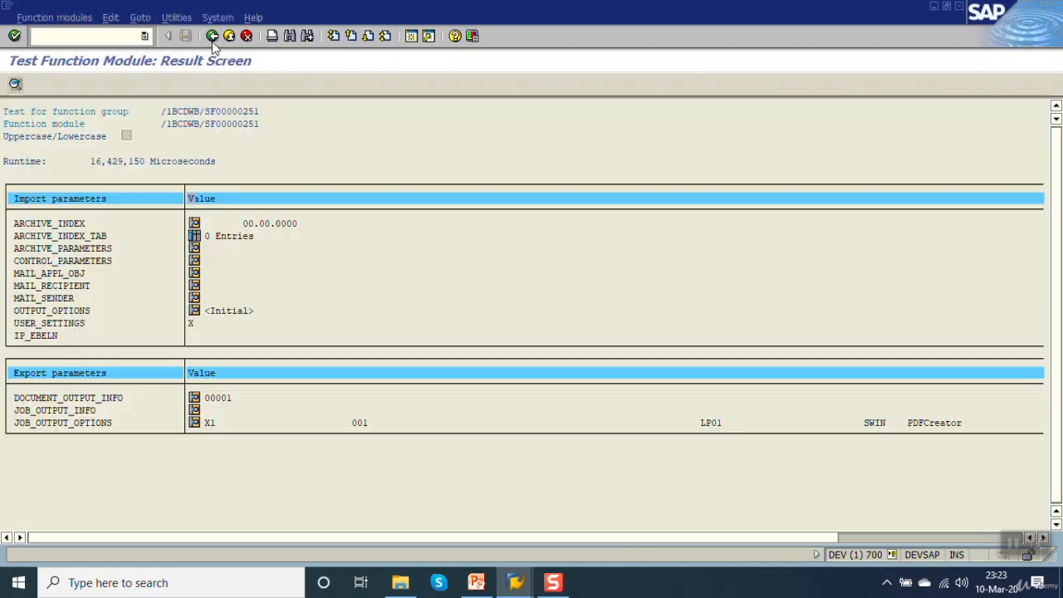
{"action": "left_click", "coordinate": [212, 38]}
{"action": "left_click", "coordinate": [213, 37]}
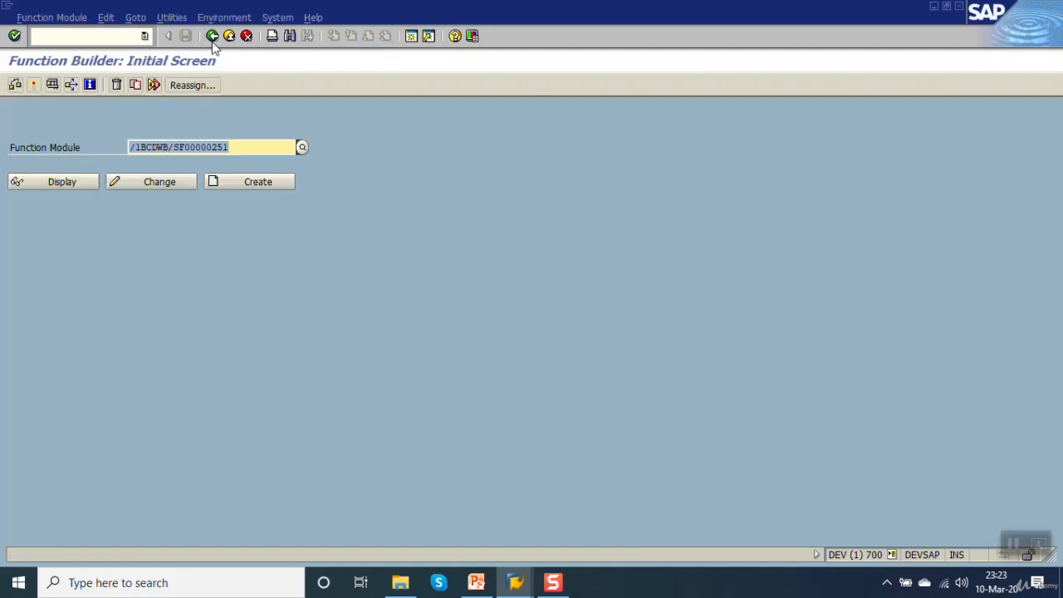
{"action": "left_click", "coordinate": [212, 37]}
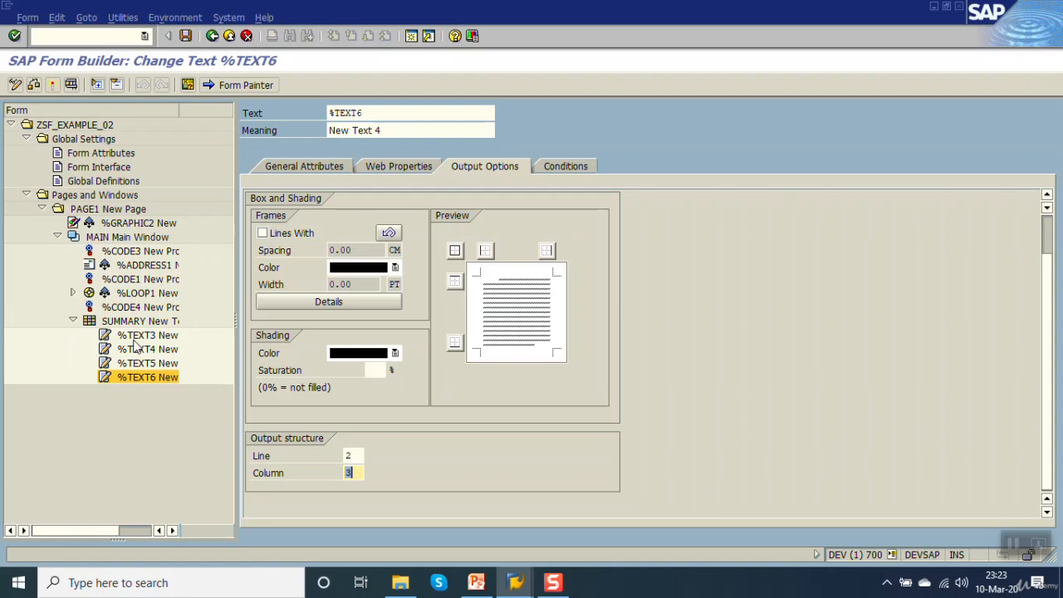
Set the unit of row R1's first column width in the SUMMARY template to MM and activate the form.
{"action": "left_click", "coordinate": [140, 335]}
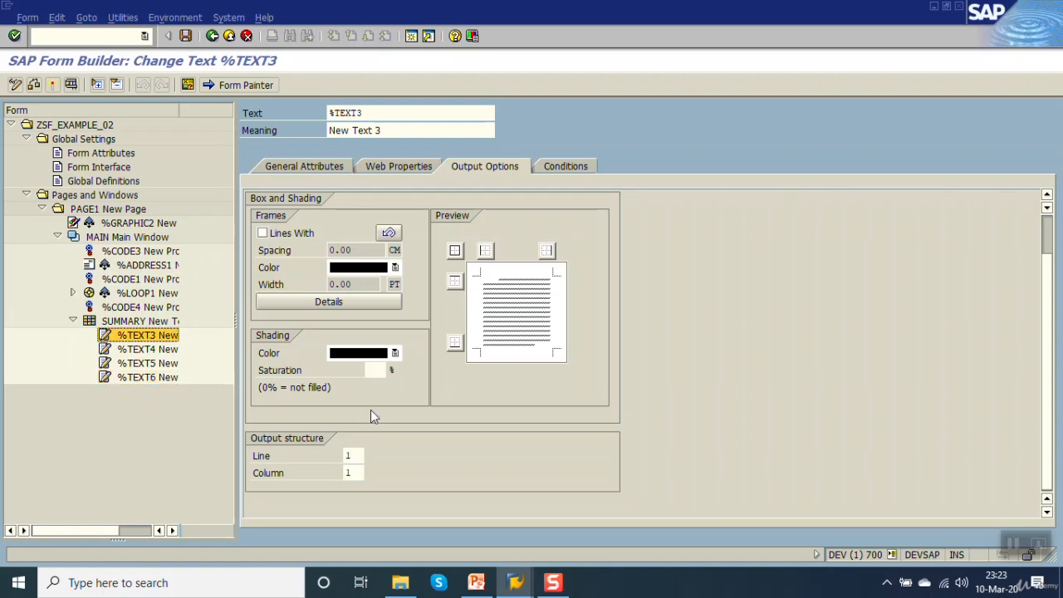
{"action": "left_click", "coordinate": [323, 169]}
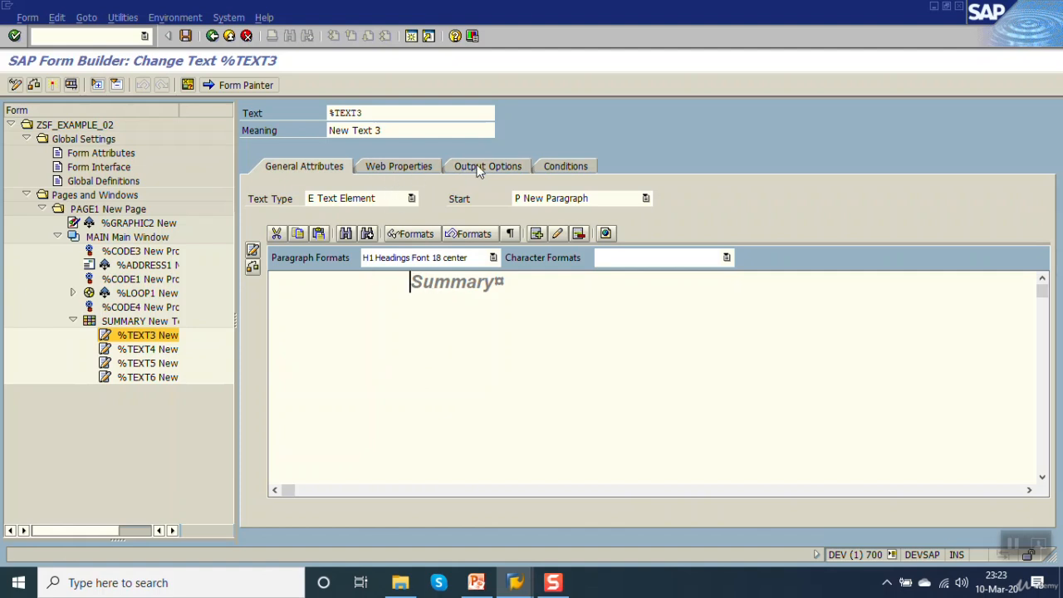
{"action": "left_click", "coordinate": [131, 320]}
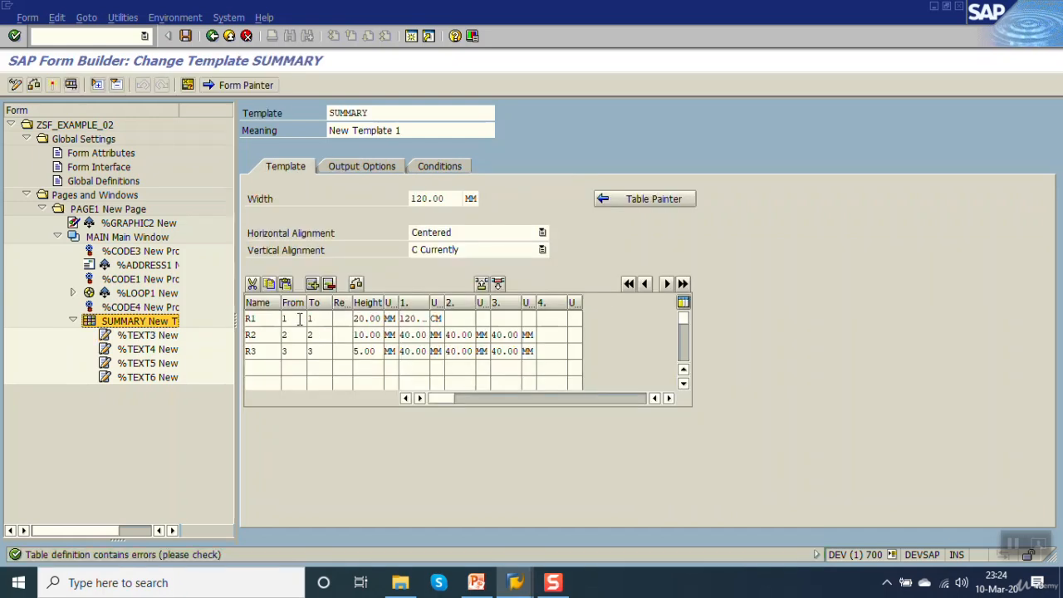
{"action": "double_click", "coordinate": [435, 318]}
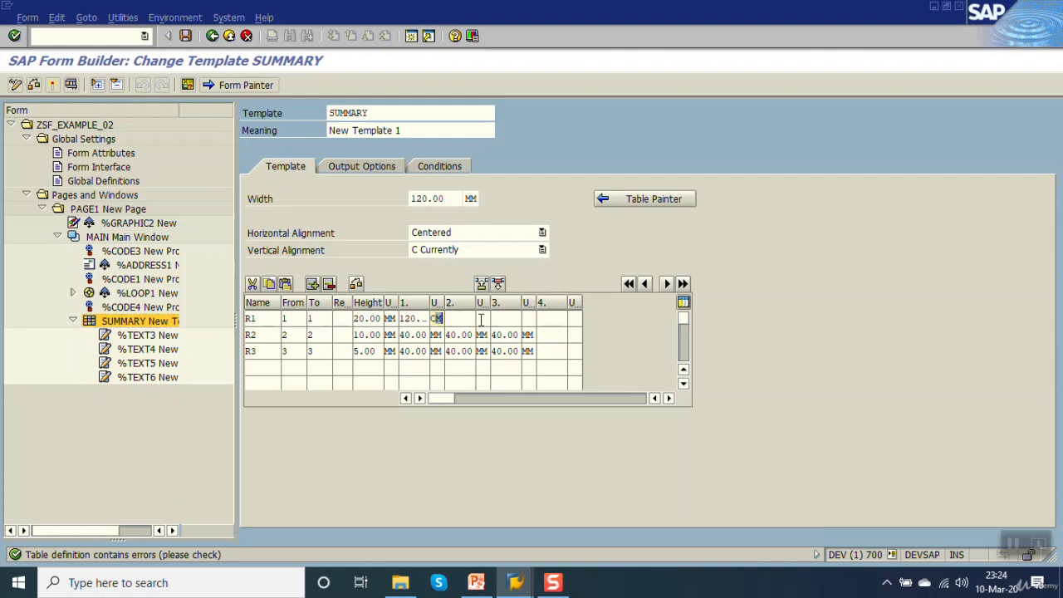
{"action": "key", "text": "BackSpace"}
{"action": "type", "text": "MM"}
{"action": "key", "text": "Return"}
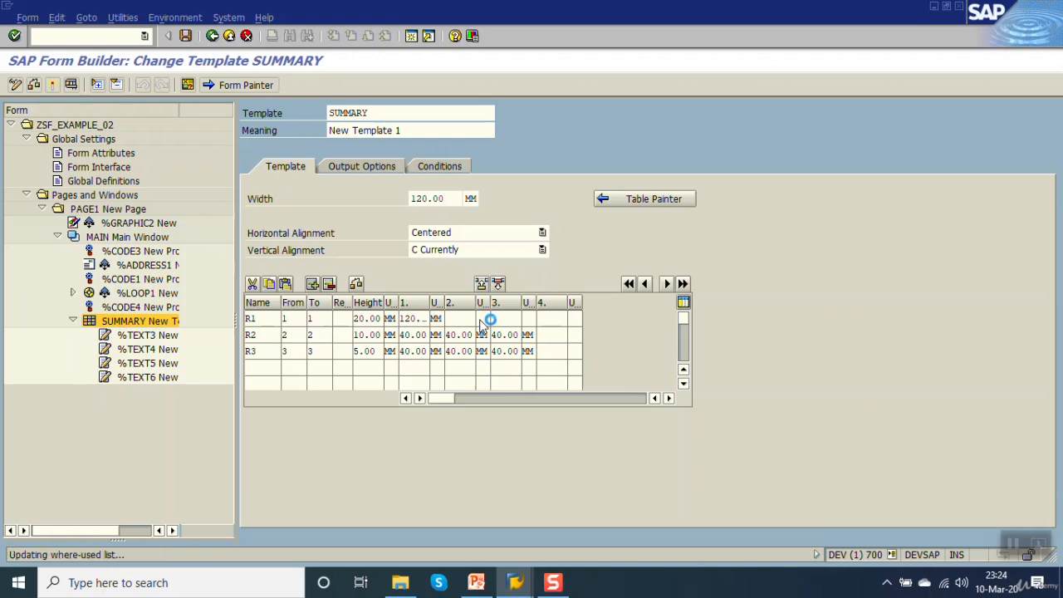
Test the form's function module, check the summary layout in the LP01 print preview and return to the form.
{"action": "key", "text": "F8"}
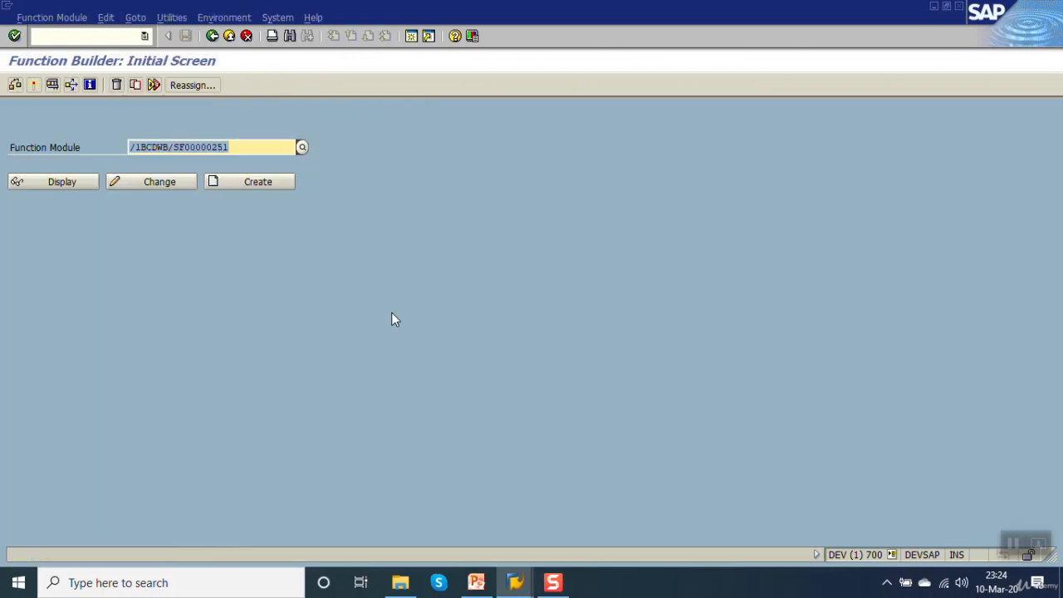
{"action": "key", "text": "F8"}
{"action": "key", "text": "F8"}
{"action": "key", "text": "F8"}
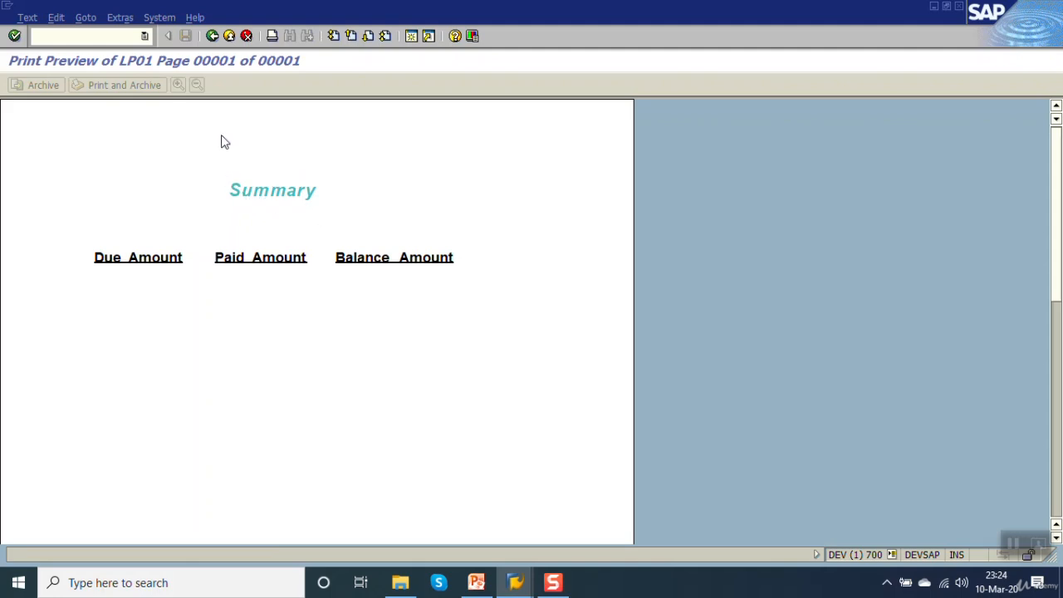
{"action": "left_click", "coordinate": [212, 36]}
{"action": "left_click", "coordinate": [212, 36]}
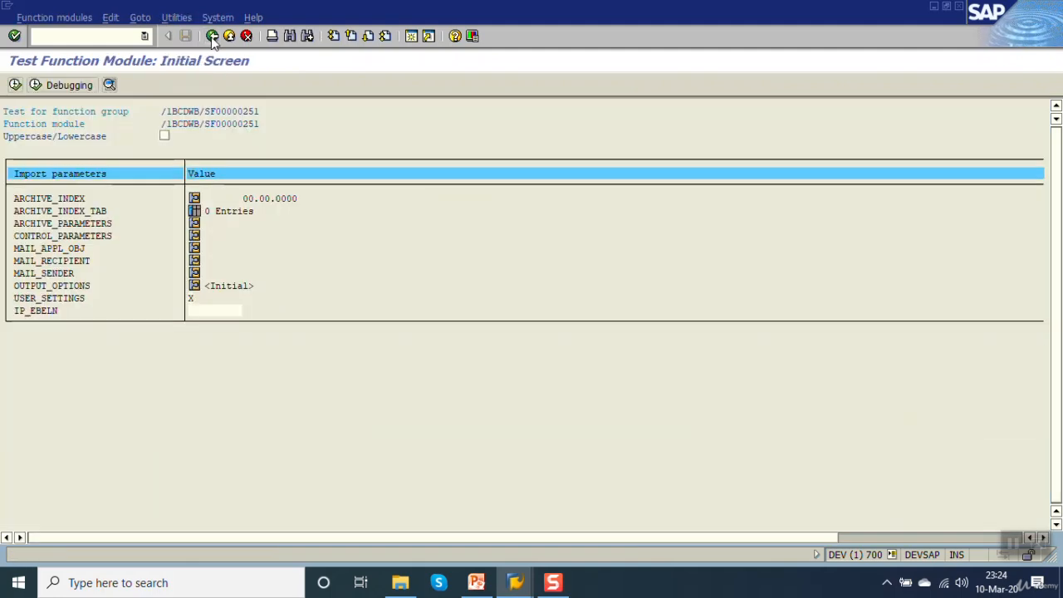
{"action": "left_click", "coordinate": [212, 35]}
{"action": "left_click", "coordinate": [212, 36]}
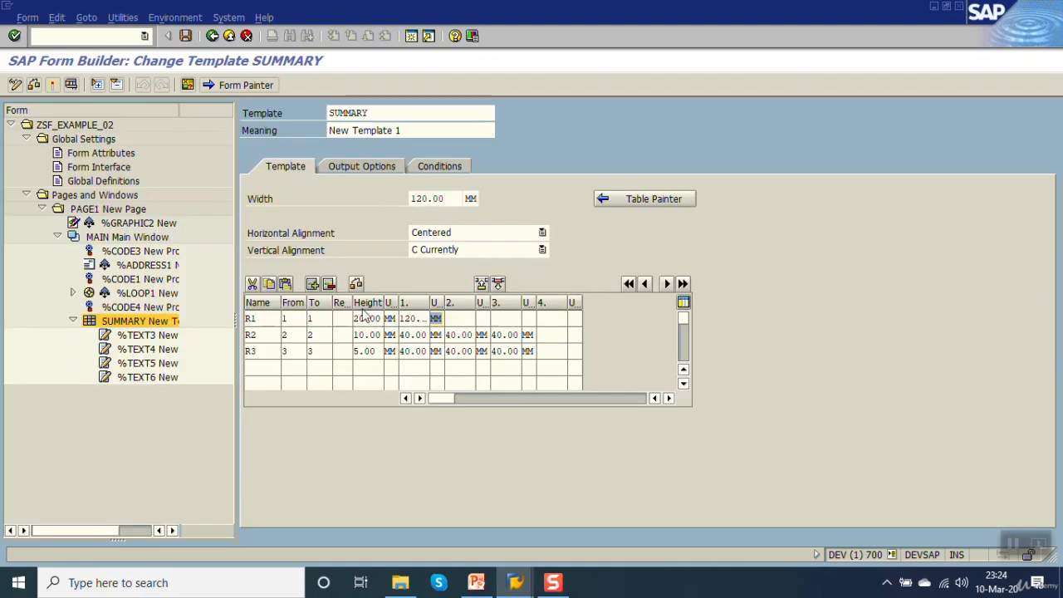
Set the height of row R1 in the SUMMARY template to 10 mm and save the form.
{"action": "double_click", "coordinate": [366, 318]}
{"action": "type", "text": "10"}
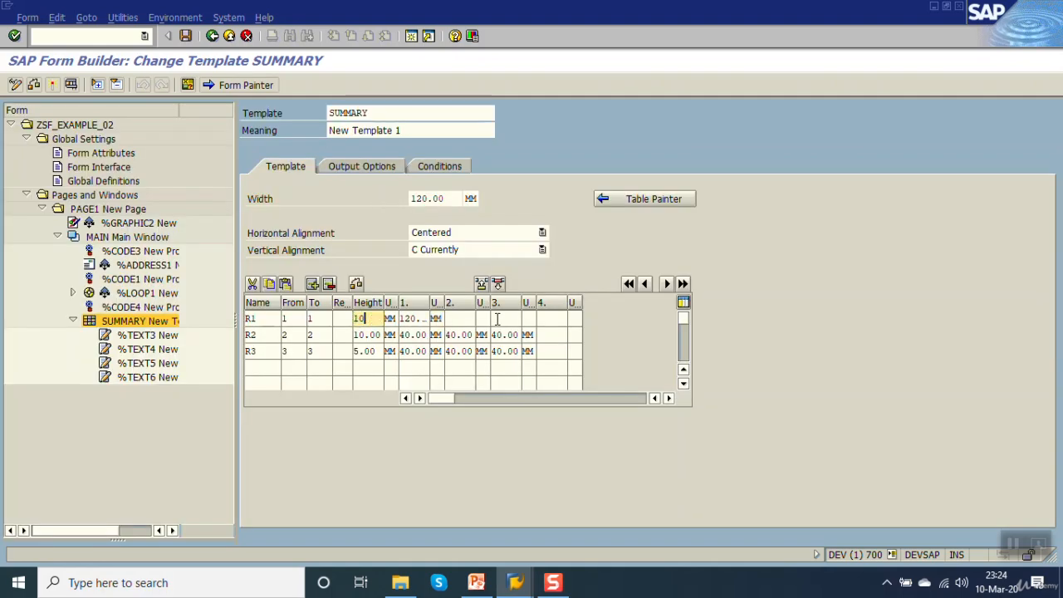
{"action": "key", "text": "Down"}
{"action": "key", "text": "Down"}
{"action": "key", "text": "Left"}
{"action": "key", "text": "Up"}
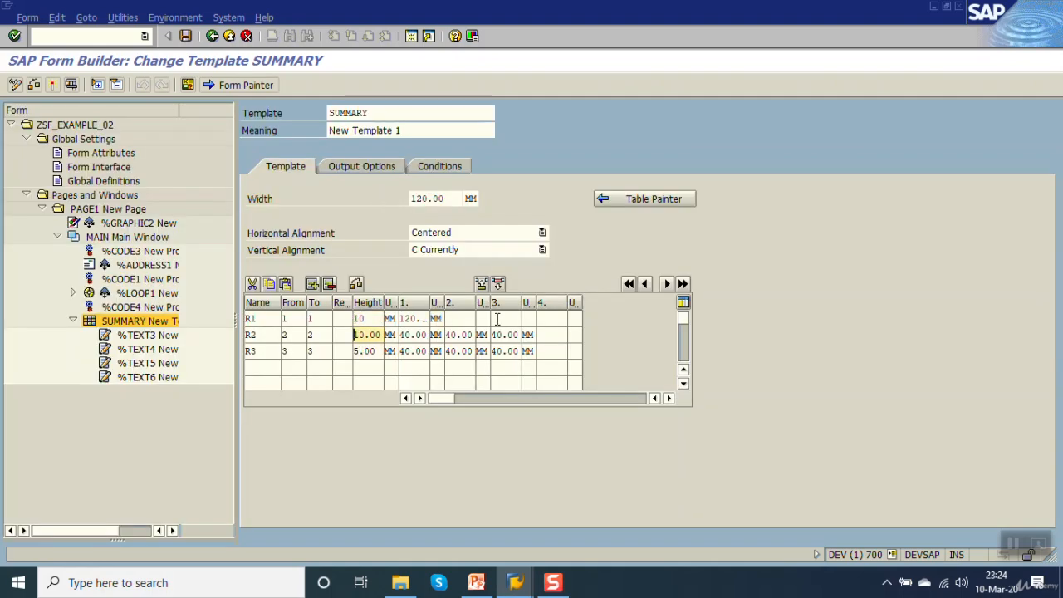
{"action": "key", "text": "ctrl+s"}
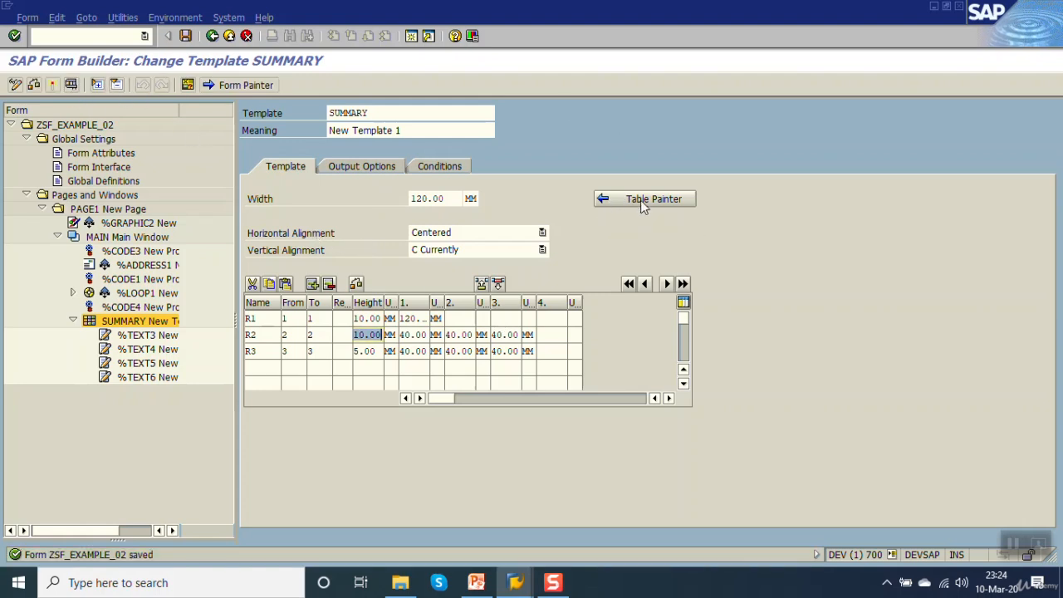
Apply the framed pattern with all inner grid lines to the SUMMARY template in the Table Painter and activate the form.
{"action": "left_click", "coordinate": [635, 203]}
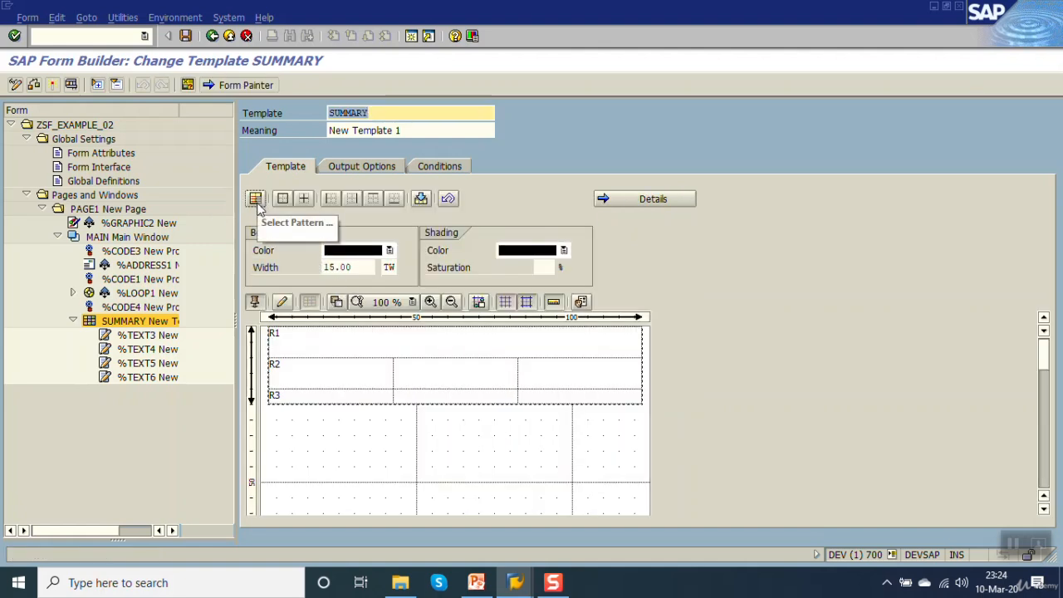
{"action": "left_click", "coordinate": [256, 203]}
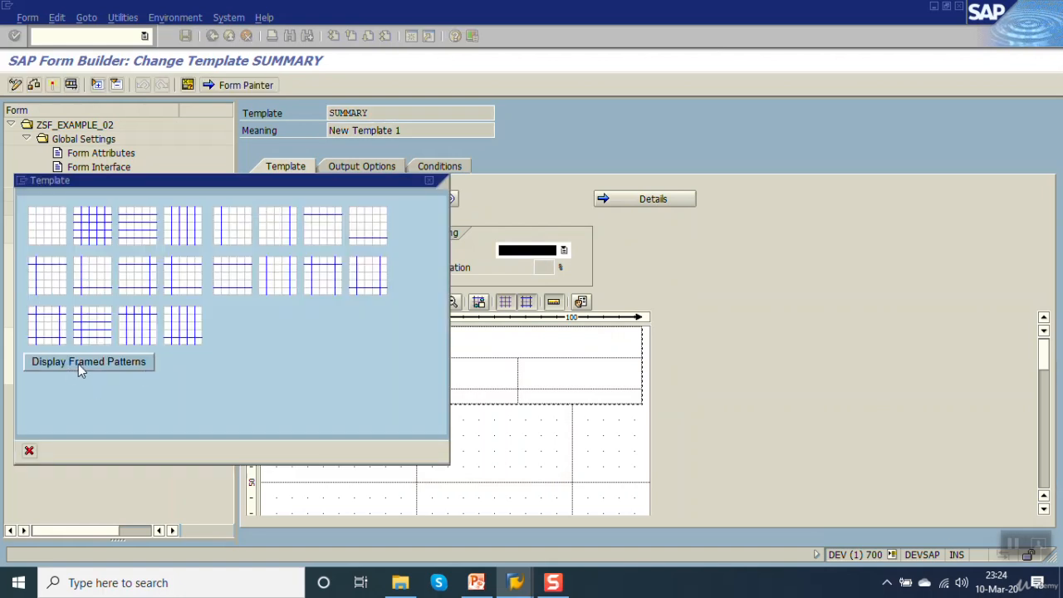
{"action": "left_click", "coordinate": [85, 364]}
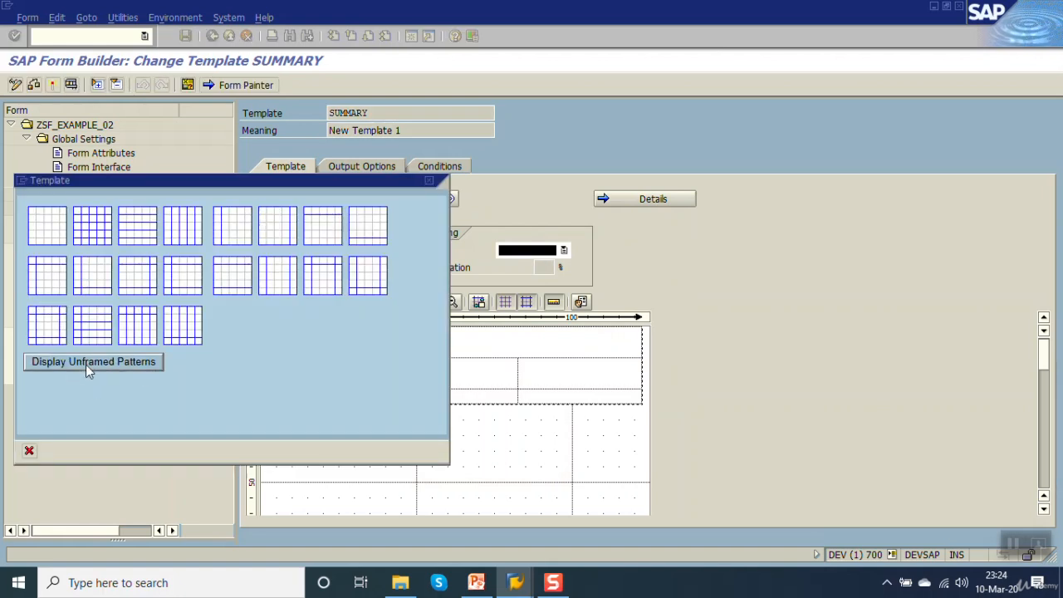
{"action": "left_click", "coordinate": [94, 235]}
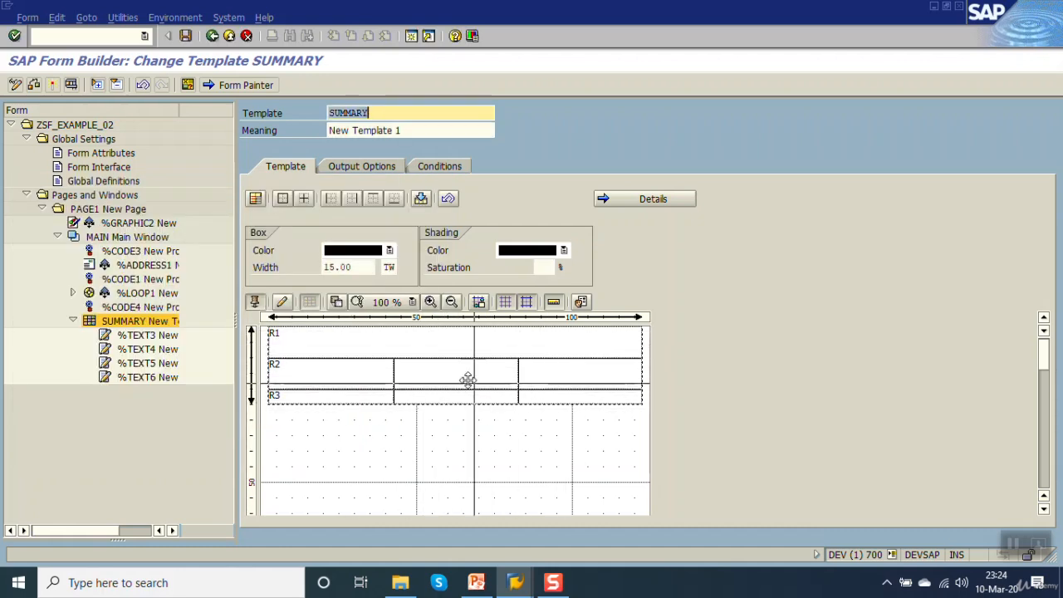
{"action": "left_click", "coordinate": [51, 85]}
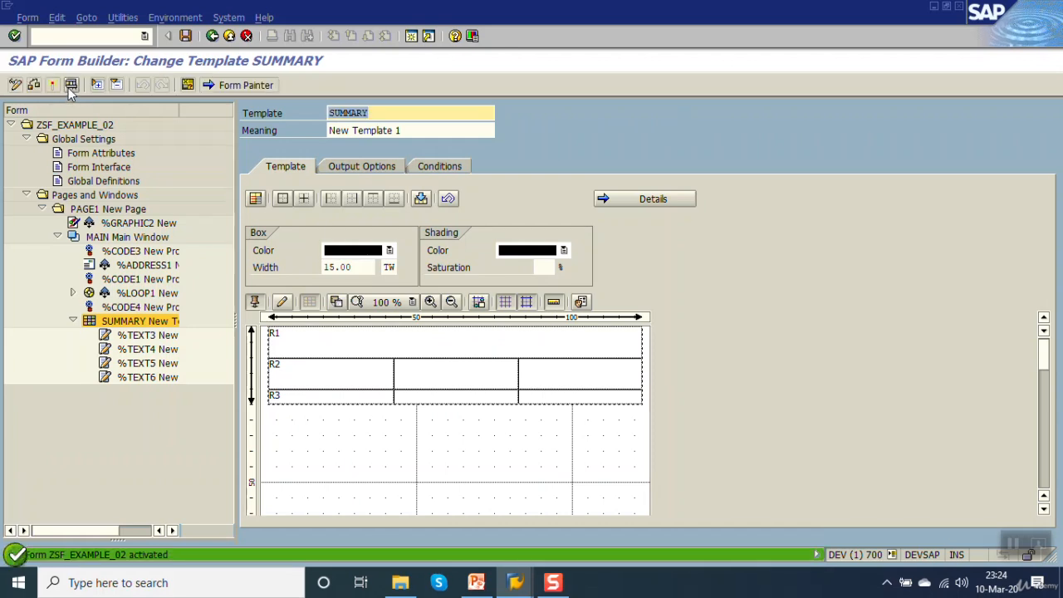
Test the form's function module, check the template borders in the LP01 print preview and return to the form.
{"action": "left_click", "coordinate": [70, 88]}
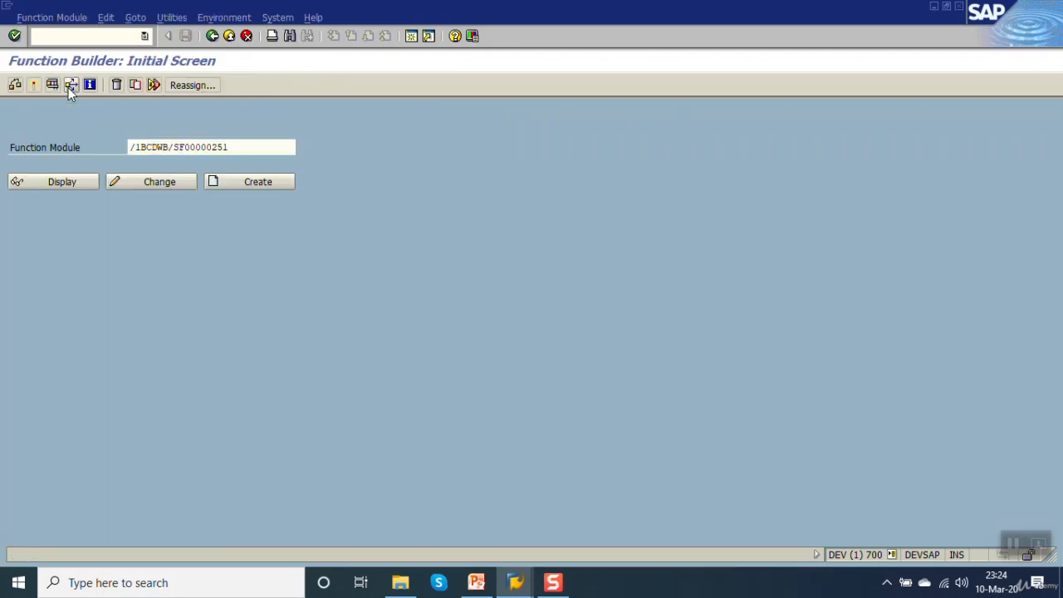
{"action": "left_click", "coordinate": [68, 88]}
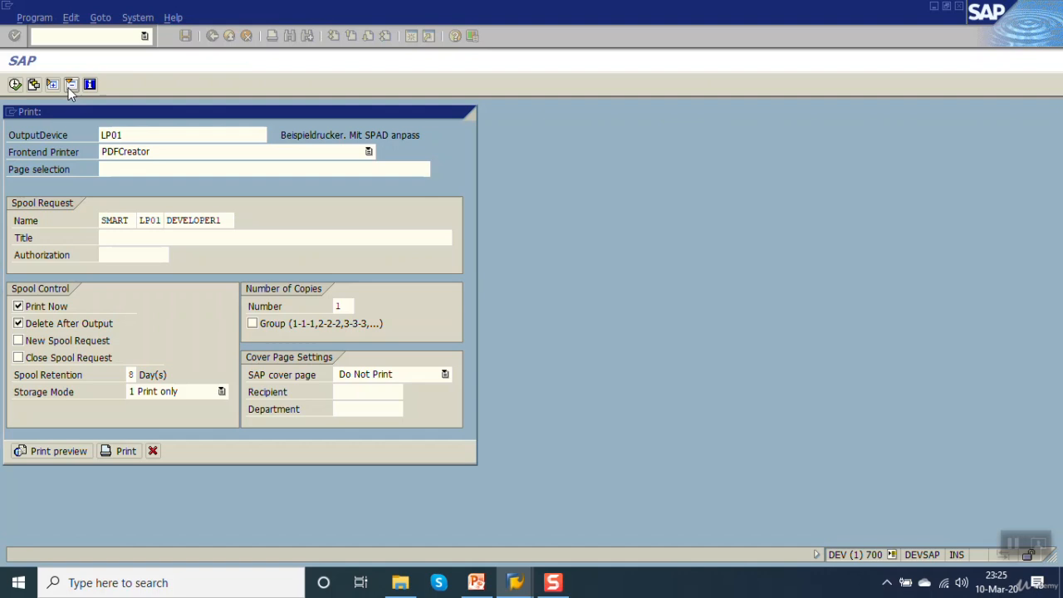
{"action": "left_click", "coordinate": [68, 87]}
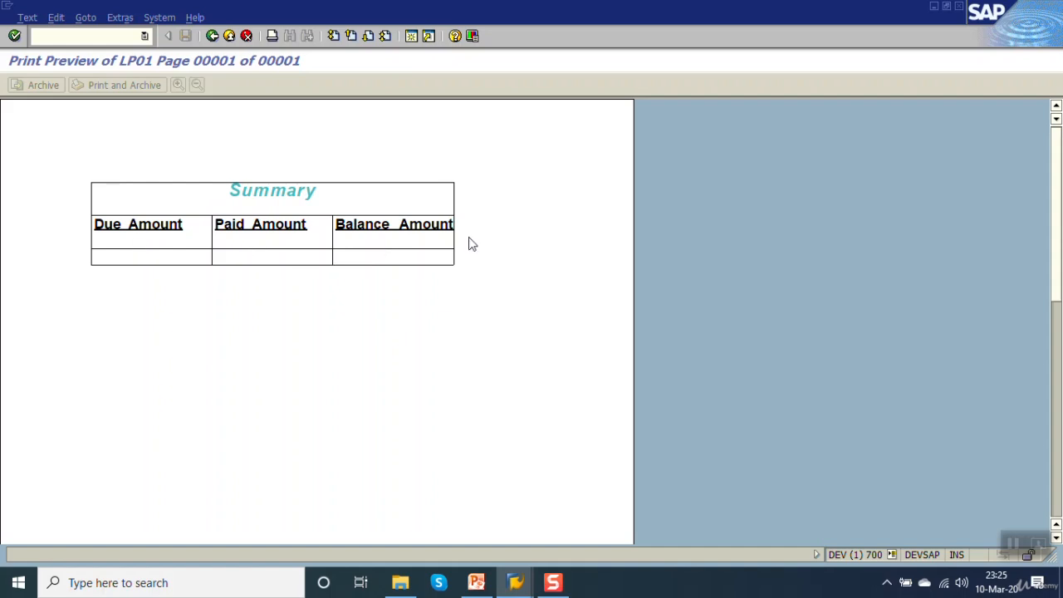
{"action": "left_click", "coordinate": [212, 36]}
{"action": "left_click", "coordinate": [212, 36]}
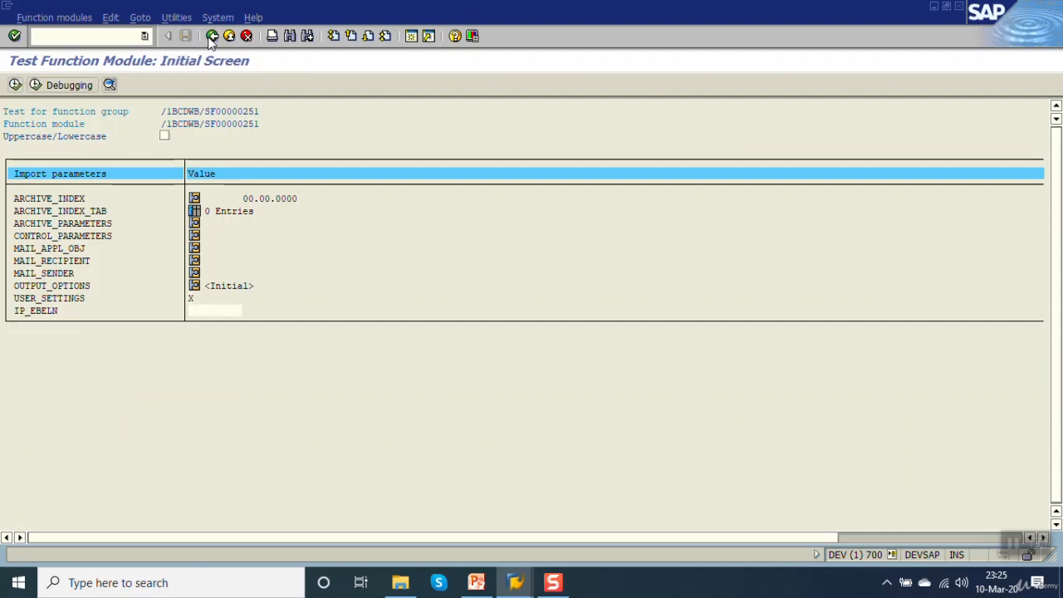
{"action": "left_click", "coordinate": [212, 36]}
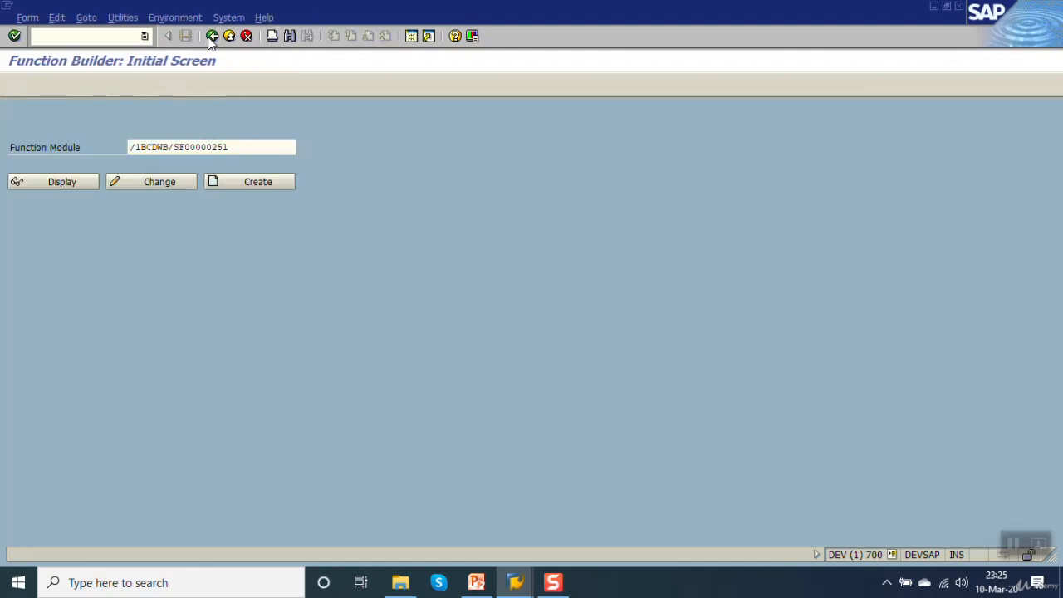
{"action": "left_click", "coordinate": [212, 35]}
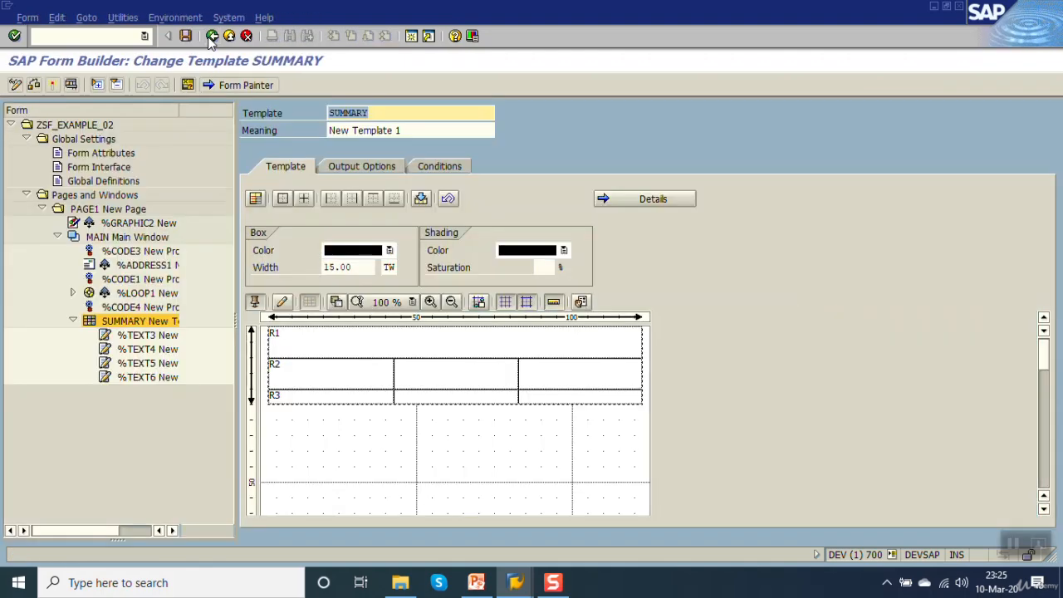
Shade all three cells of row R2 light grey in the SUMMARY template, and save and activate the form.
{"action": "left_click", "coordinate": [334, 373]}
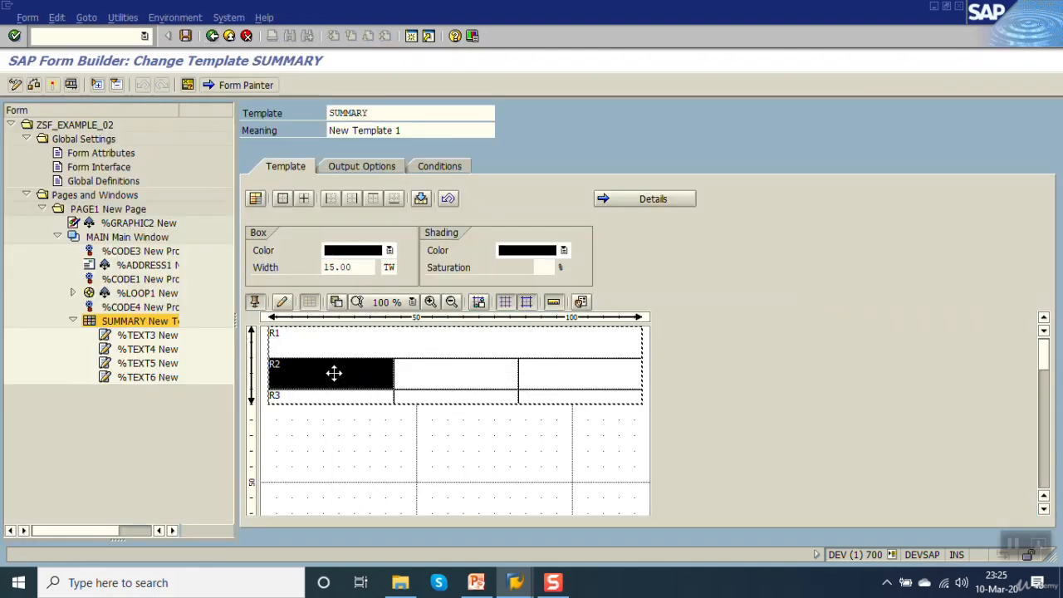
{"action": "left_click", "coordinate": [451, 374], "text": "ctrl"}
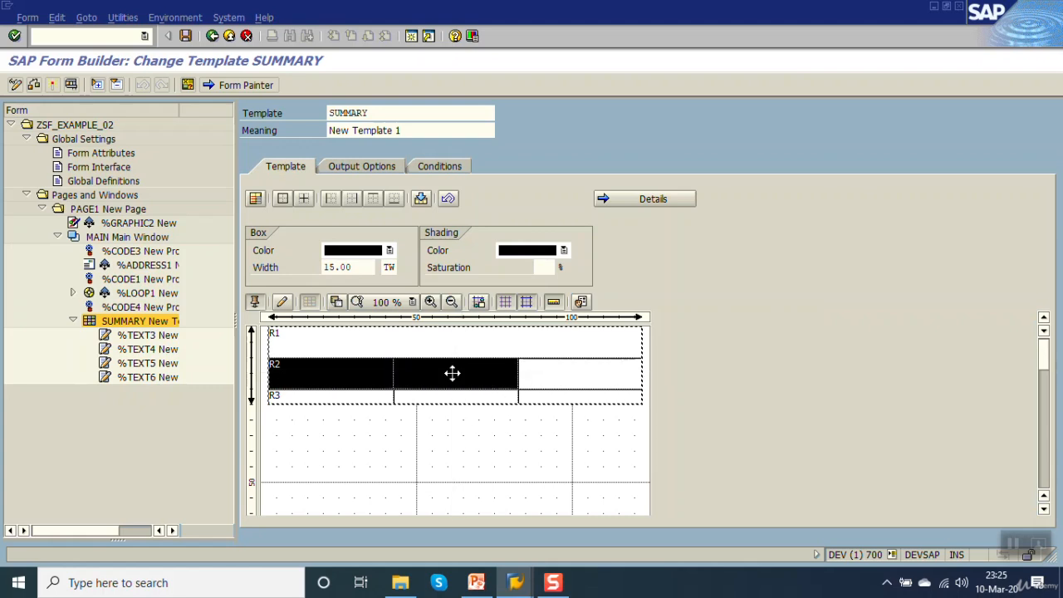
{"action": "left_click", "coordinate": [554, 373], "text": "ctrl"}
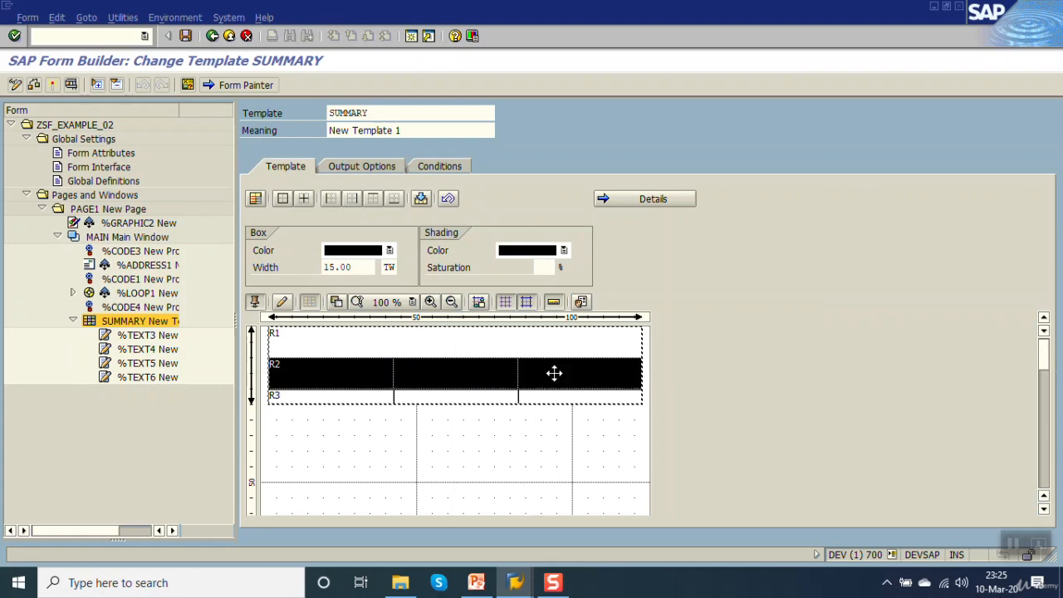
{"action": "left_click", "coordinate": [390, 250]}
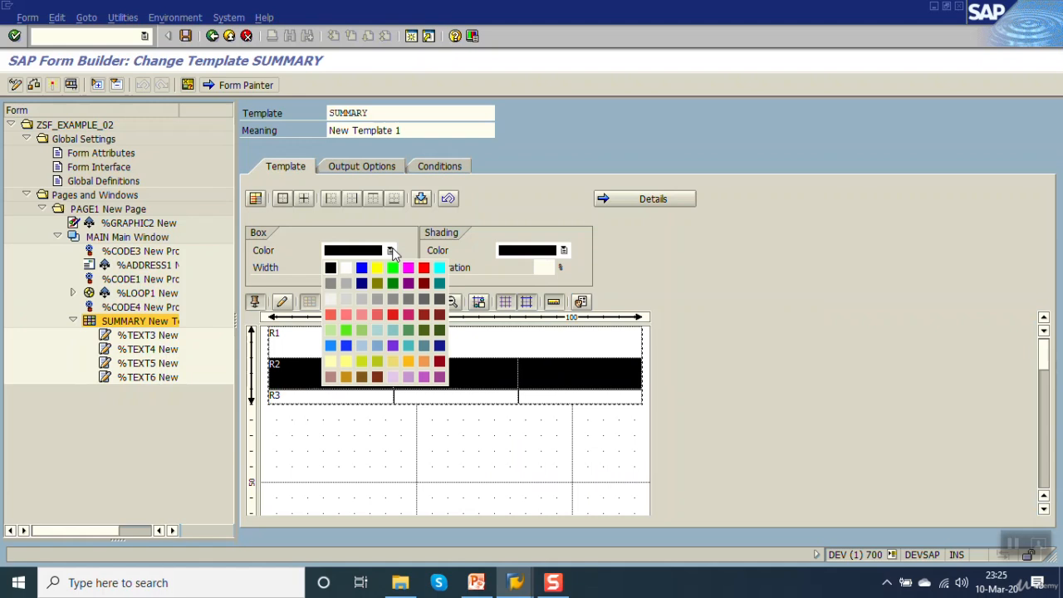
{"action": "left_click", "coordinate": [564, 250]}
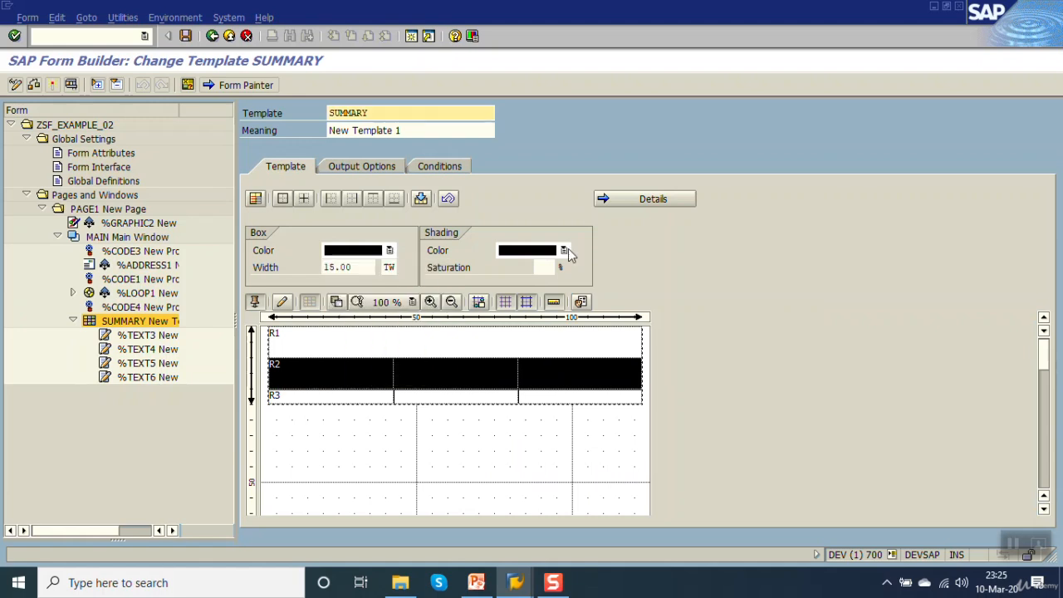
{"action": "left_click", "coordinate": [564, 250]}
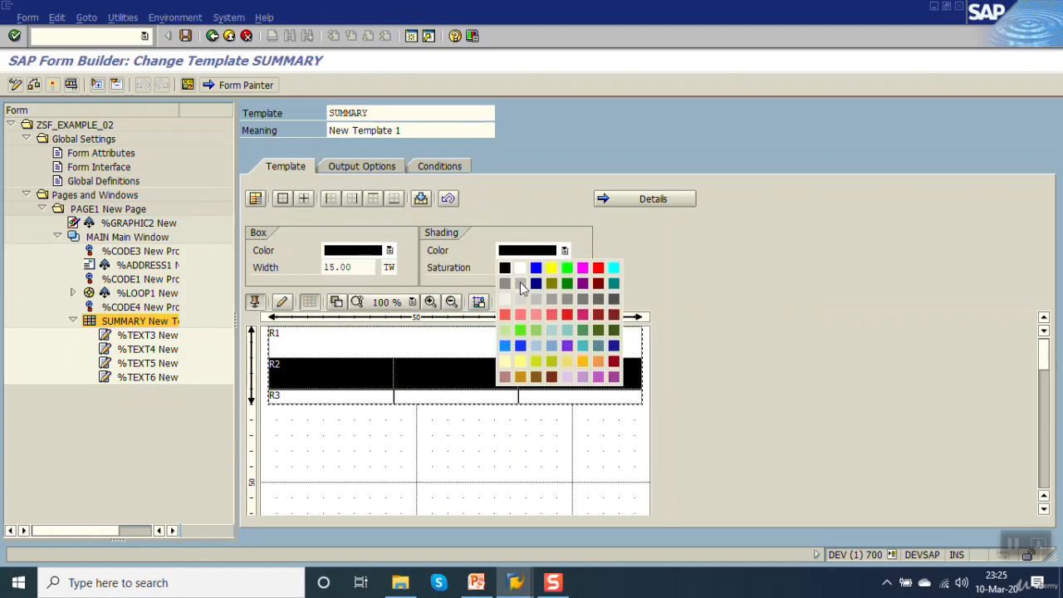
{"action": "left_click", "coordinate": [520, 284]}
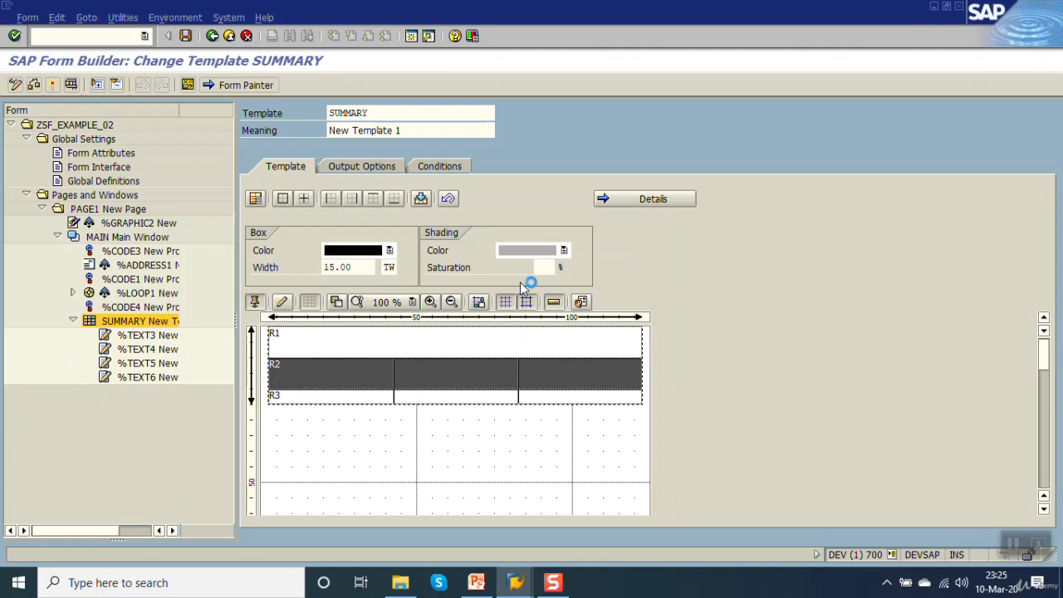
{"action": "left_click", "coordinate": [450, 332]}
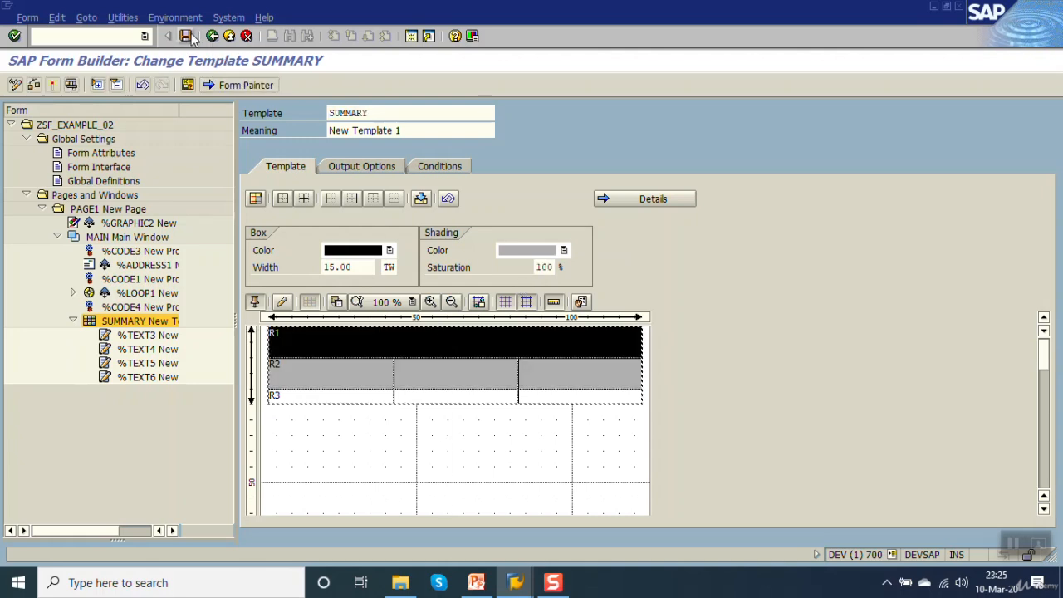
{"action": "left_click", "coordinate": [187, 35]}
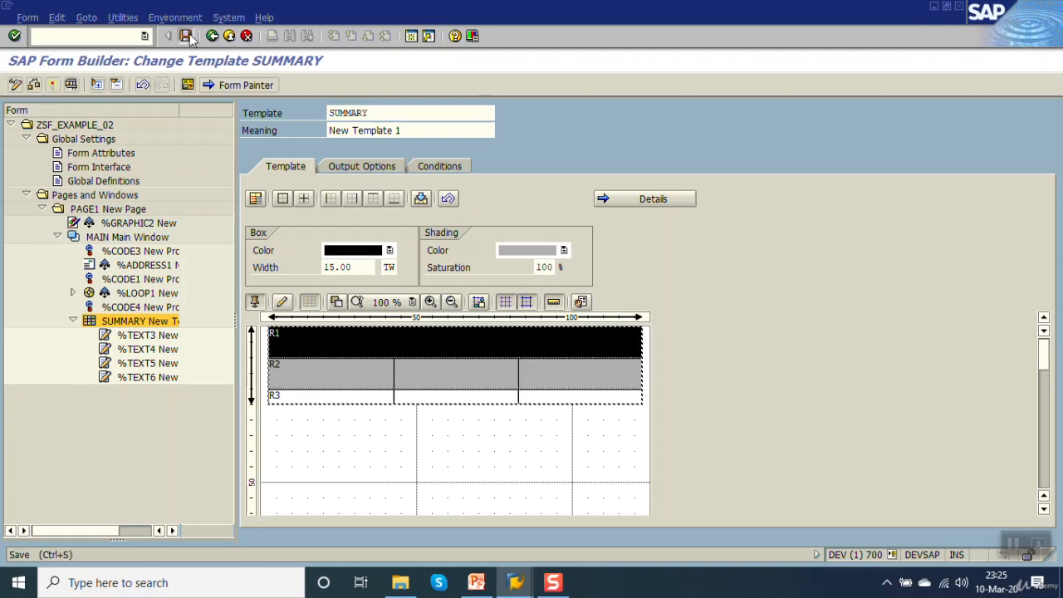
{"action": "left_click", "coordinate": [51, 85]}
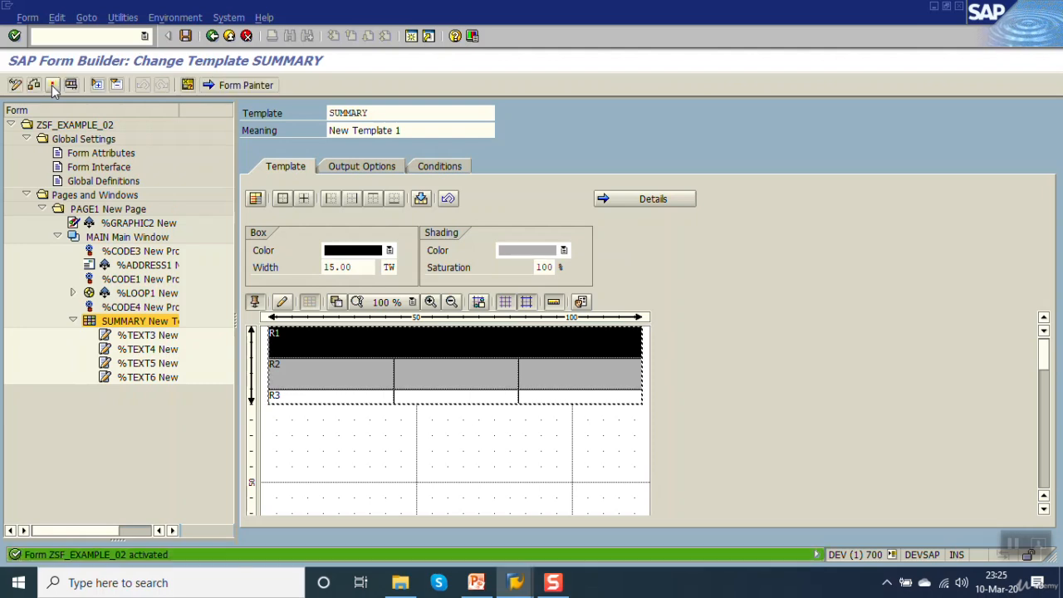
Test the form's function module and check the shading of the amount headings row in the LP01 print preview.
{"action": "left_click", "coordinate": [52, 85]}
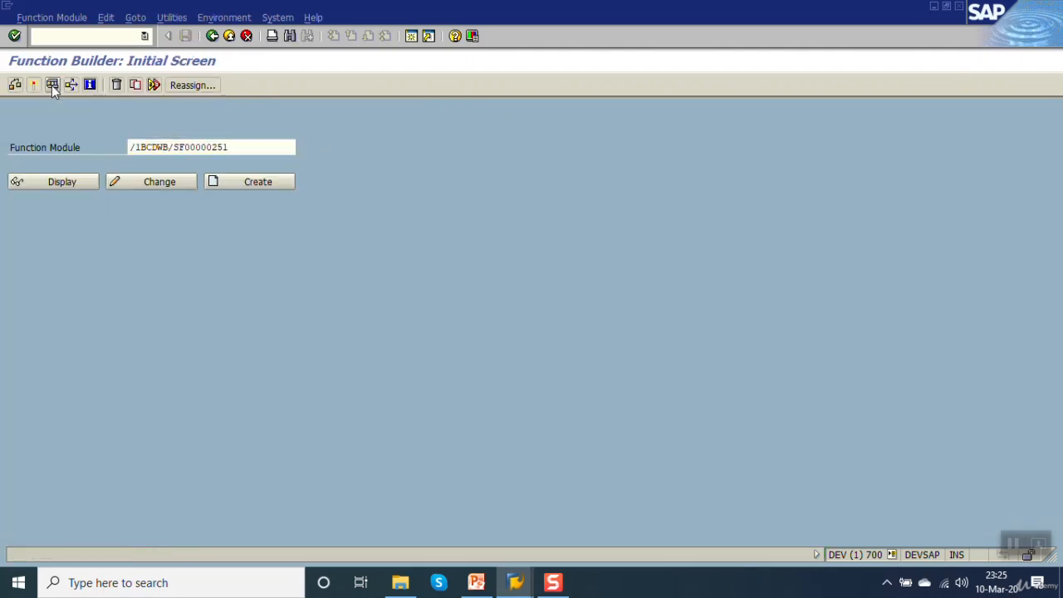
{"action": "left_click", "coordinate": [52, 85]}
{"action": "key", "text": "F8"}
{"action": "key", "text": "F8"}
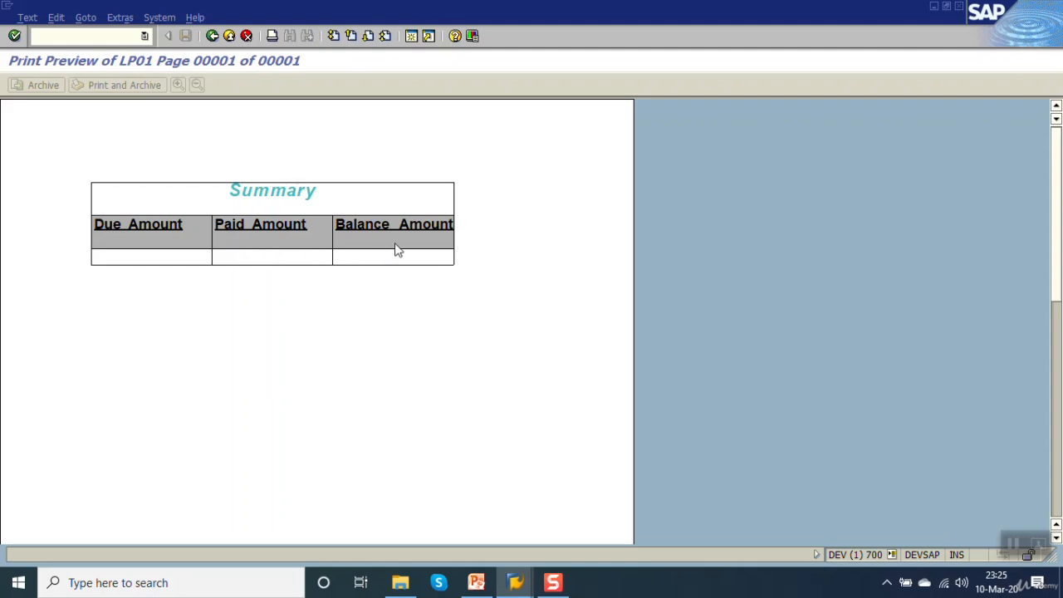
Return from the print preview to the SUMMARY template and look through the available shading colours.
{"action": "left_click", "coordinate": [214, 37]}
{"action": "left_click", "coordinate": [215, 37]}
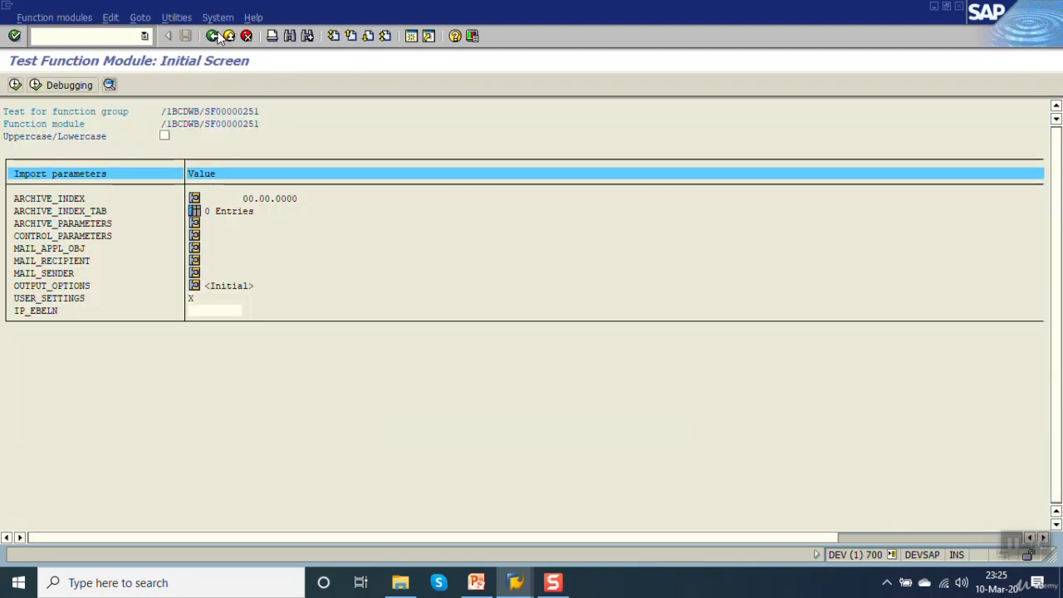
{"action": "left_click", "coordinate": [214, 37]}
{"action": "left_click", "coordinate": [214, 36]}
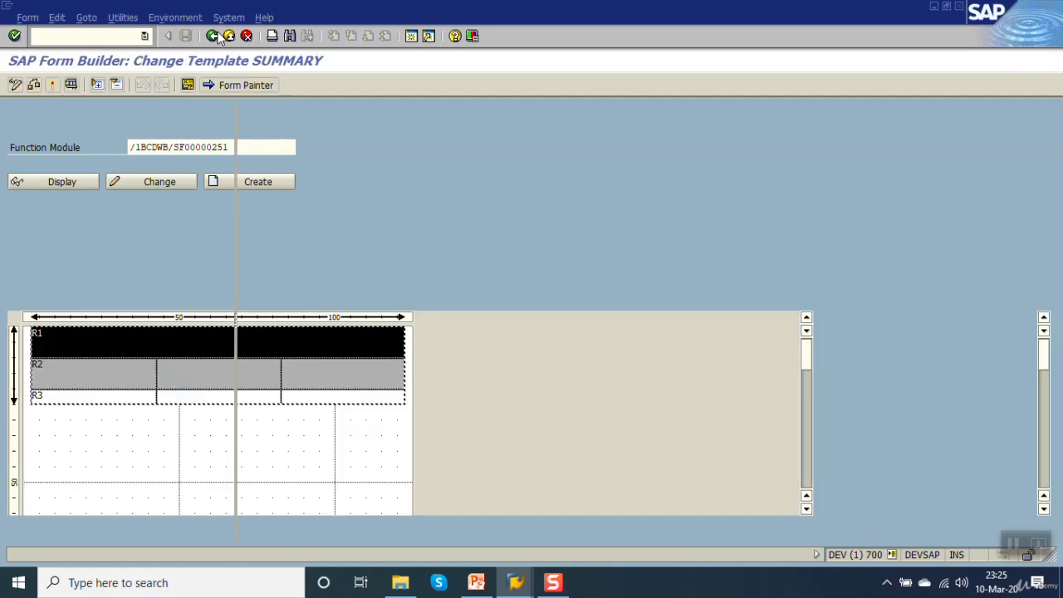
{"action": "left_click", "coordinate": [565, 251]}
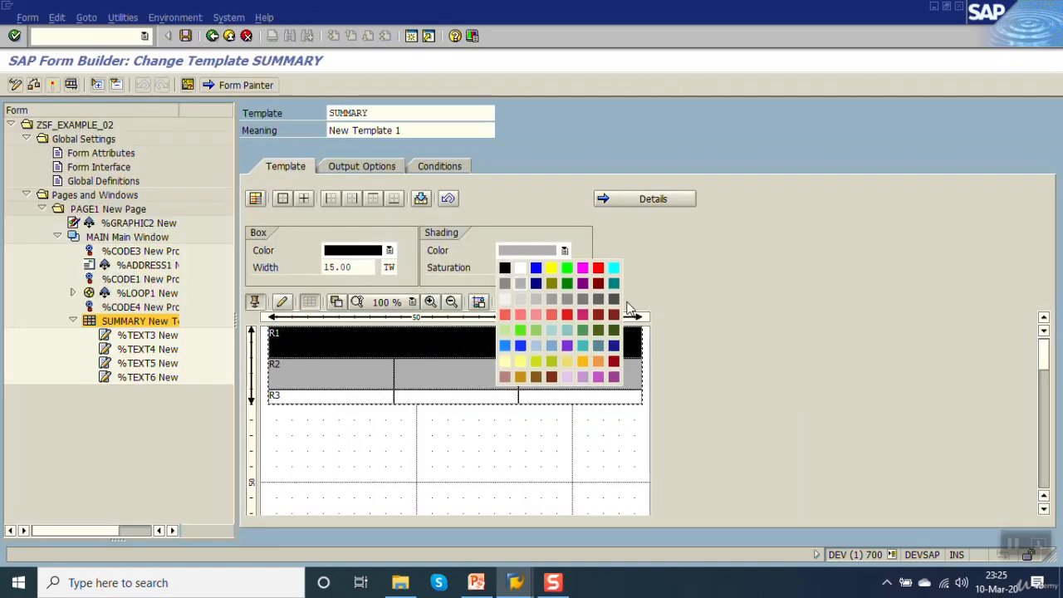
{"action": "left_click", "coordinate": [635, 245]}
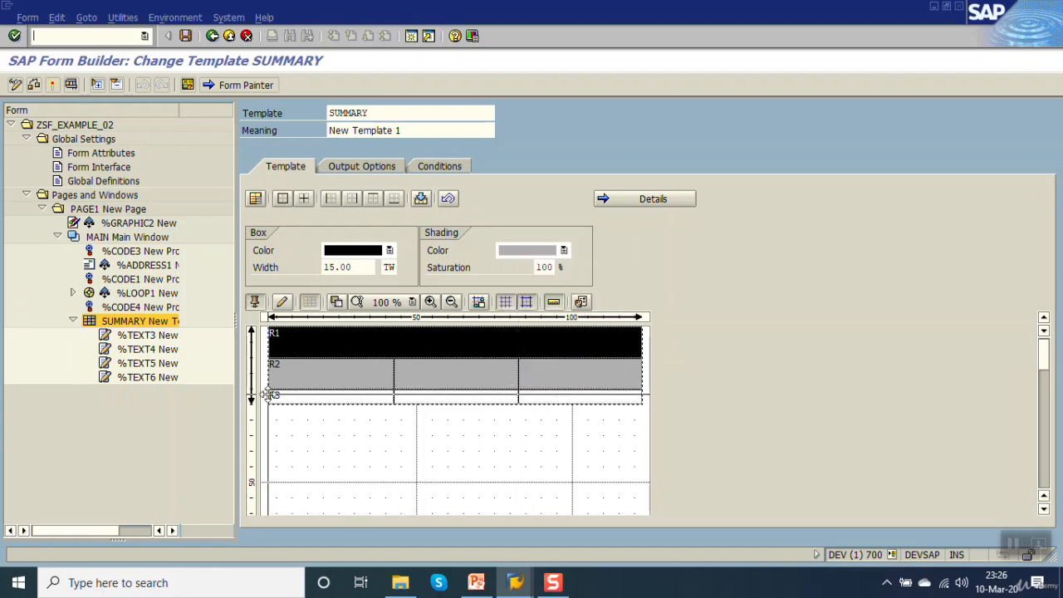
Create a text node after %TEXT6 under the SUMMARY template, insert the field &GV_DUE& and save the form.
{"action": "left_click", "coordinate": [126, 379]}
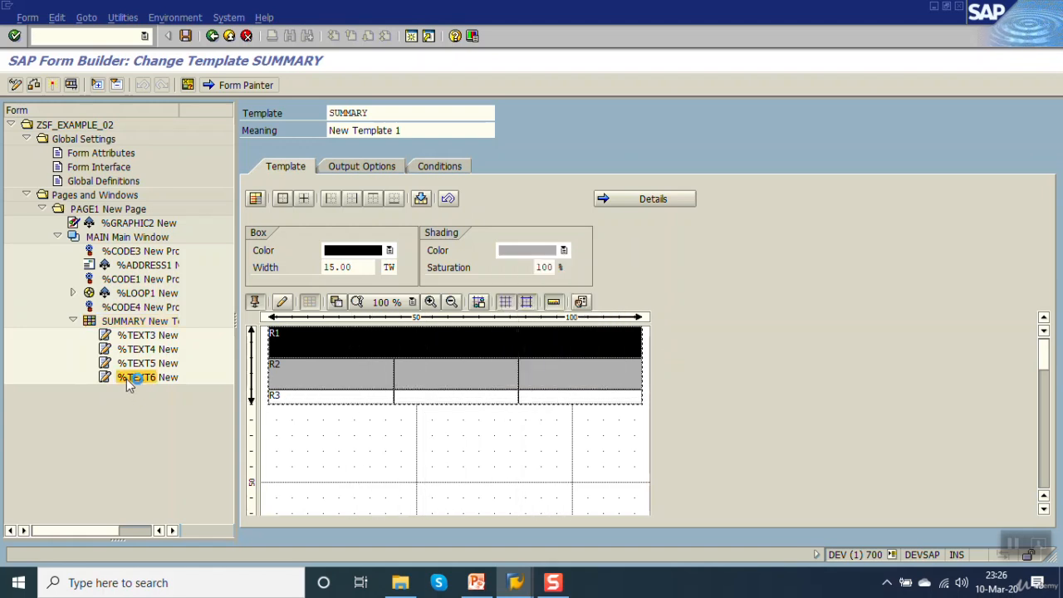
{"action": "right_click", "coordinate": [127, 380]}
{"action": "mouse_move", "coordinate": [155, 388]}
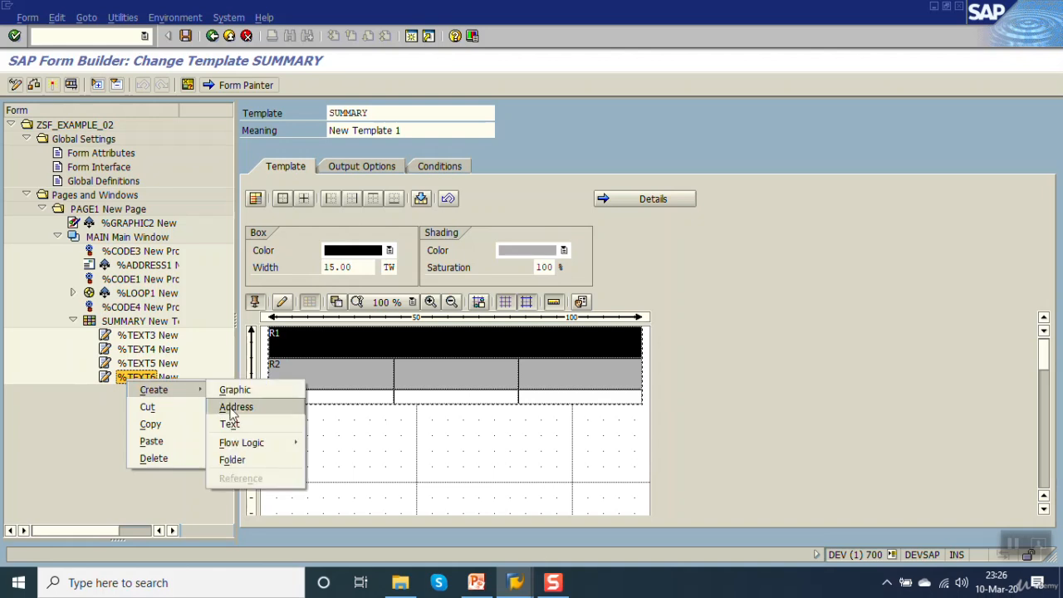
{"action": "left_click", "coordinate": [240, 426]}
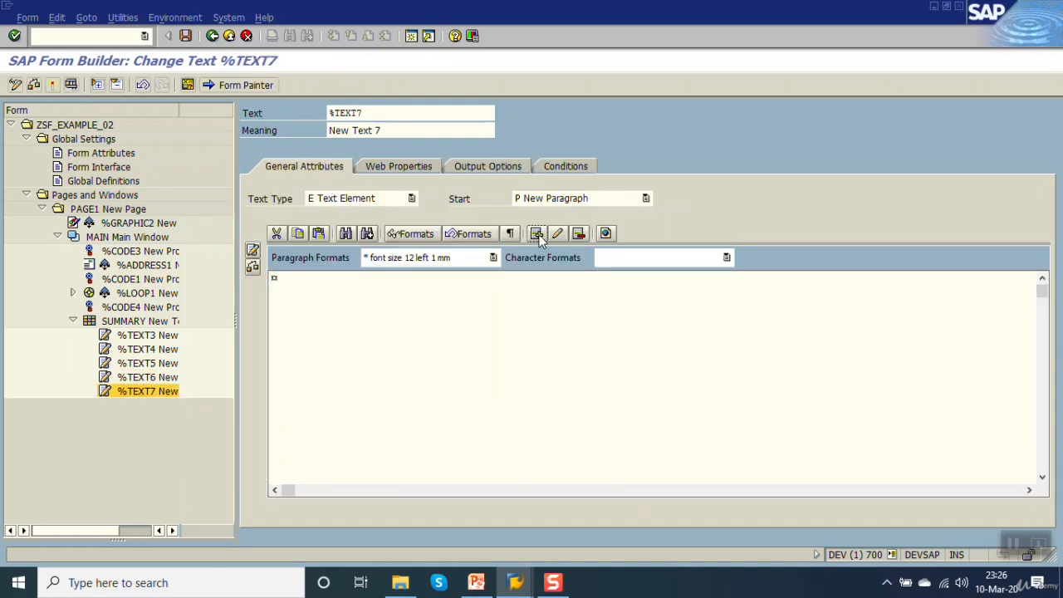
{"action": "left_click", "coordinate": [537, 234]}
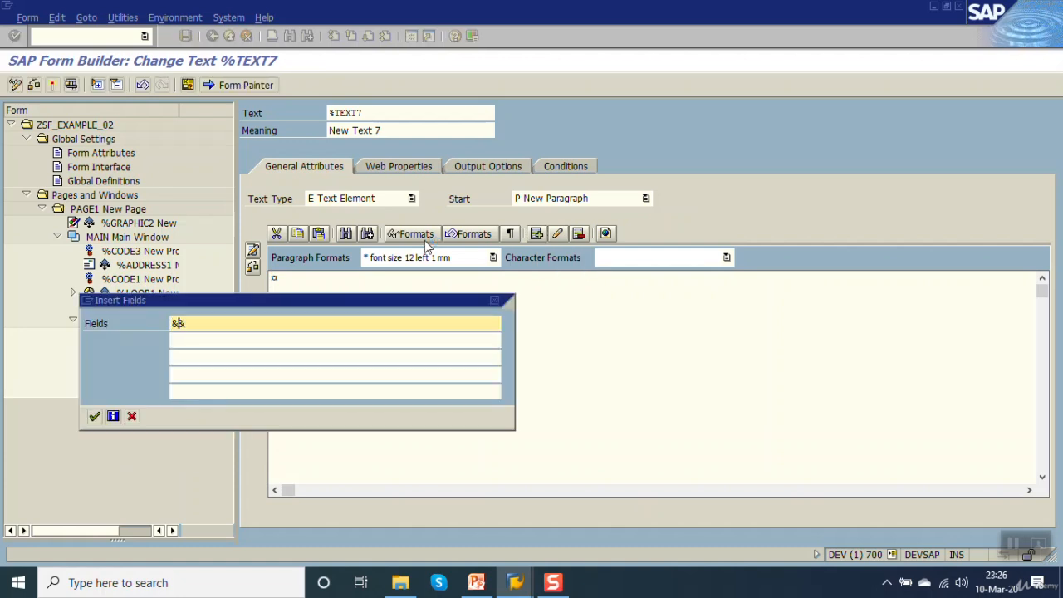
{"action": "type", "text": "&GV_DUE&"}
{"action": "key", "text": "Return"}
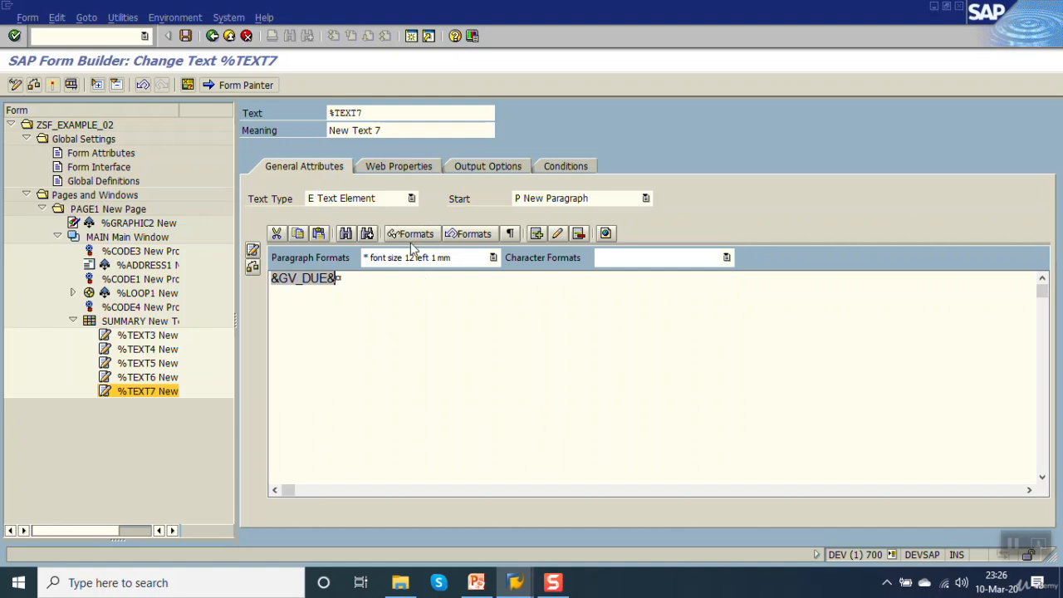
{"action": "left_click", "coordinate": [186, 35]}
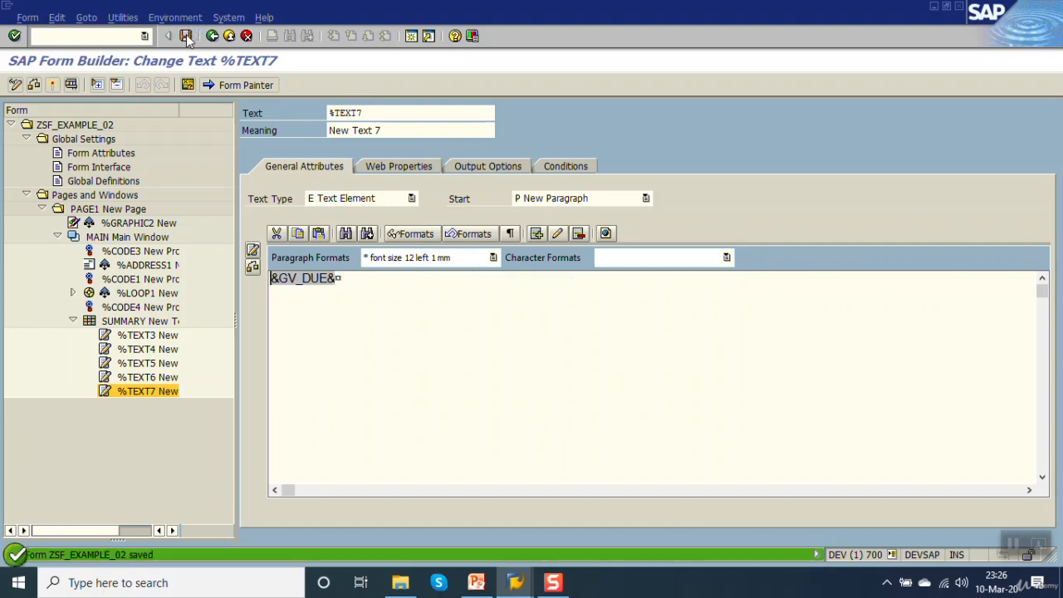
Assign the due amount text to line 3, column 1 of the template's output structure and save the form.
{"action": "left_click", "coordinate": [499, 167]}
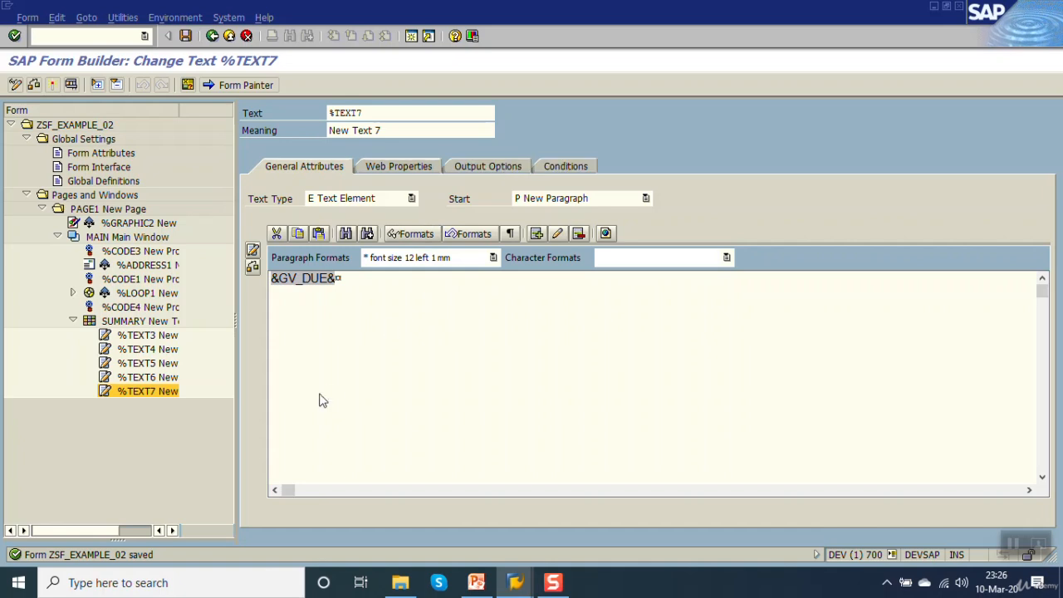
{"action": "left_click", "coordinate": [351, 455]}
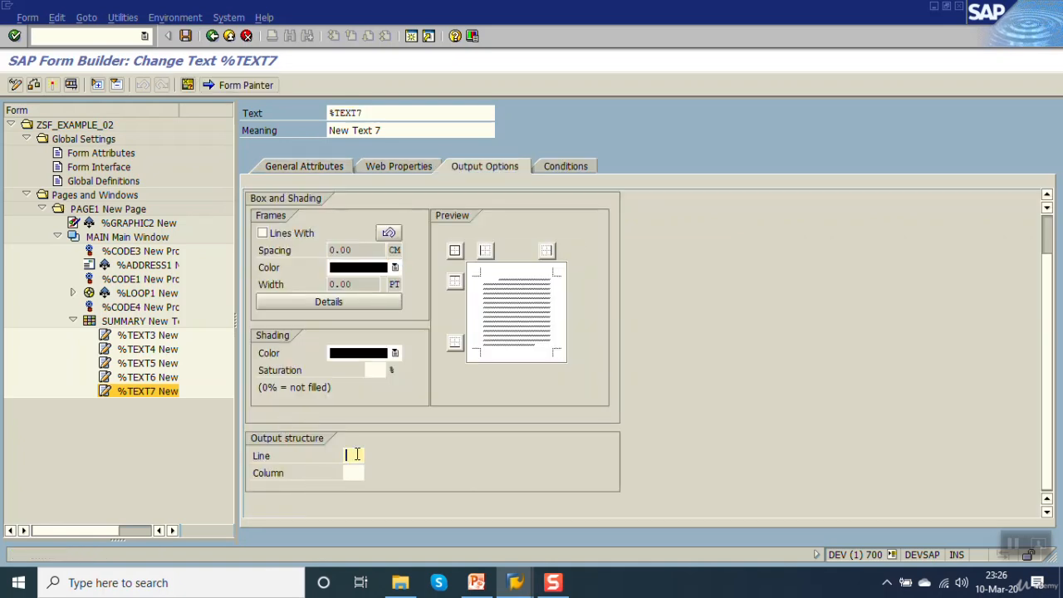
{"action": "type", "text": "3"}
{"action": "key", "text": "Tab"}
{"action": "type", "text": "1"}
{"action": "key", "text": "Return"}
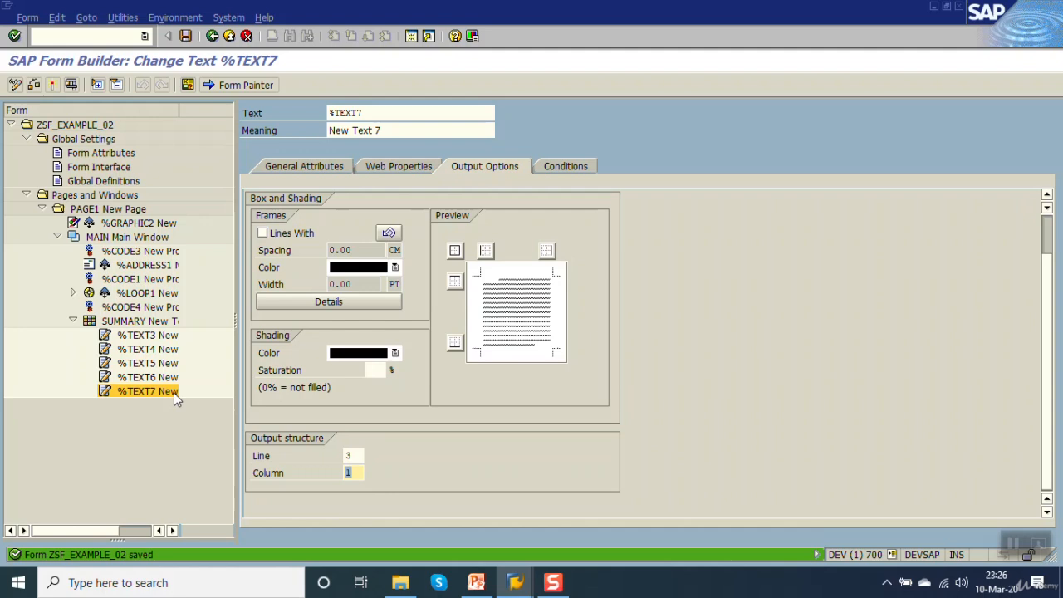
Create another text node after the due amount text, assign it to line 3, column 2, and save the form.
{"action": "right_click", "coordinate": [121, 396]}
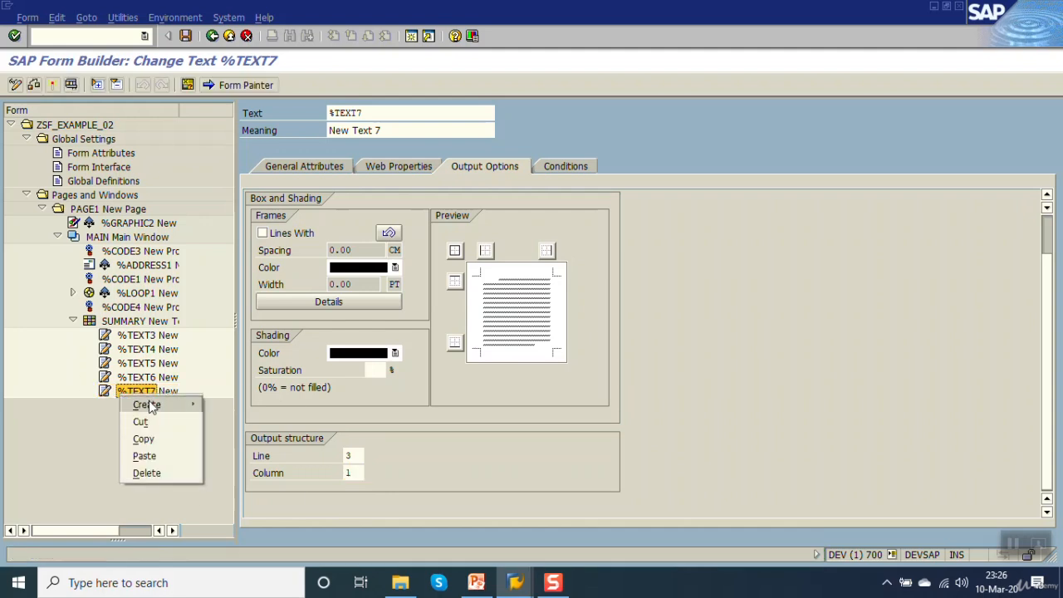
{"action": "mouse_move", "coordinate": [147, 404]}
{"action": "left_click", "coordinate": [222, 439]}
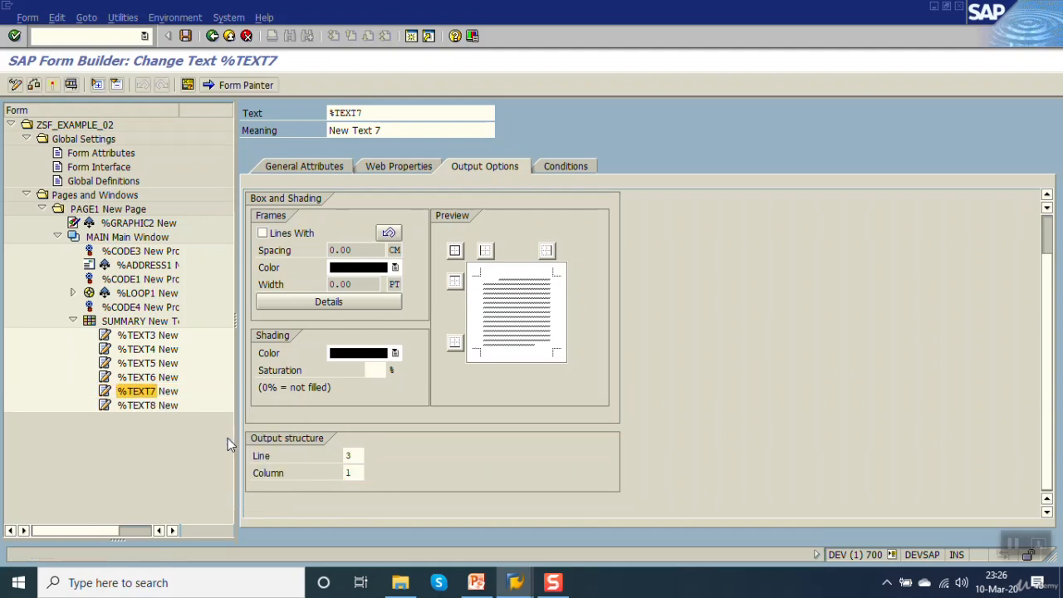
{"action": "left_click", "coordinate": [358, 456]}
{"action": "type", "text": "3"}
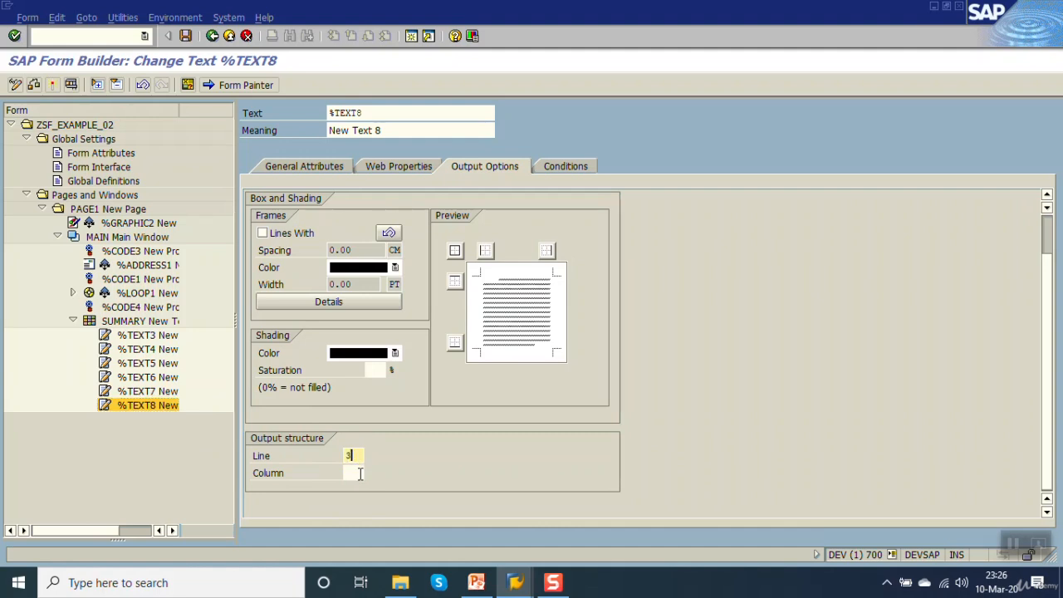
{"action": "left_click", "coordinate": [361, 474]}
{"action": "type", "text": "2"}
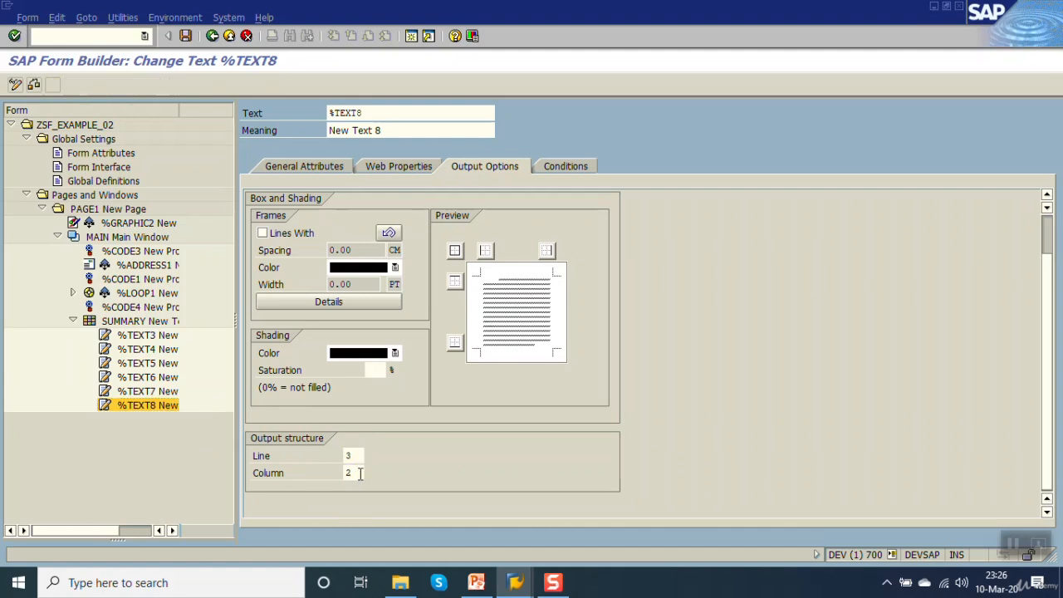
{"action": "key", "text": "Return"}
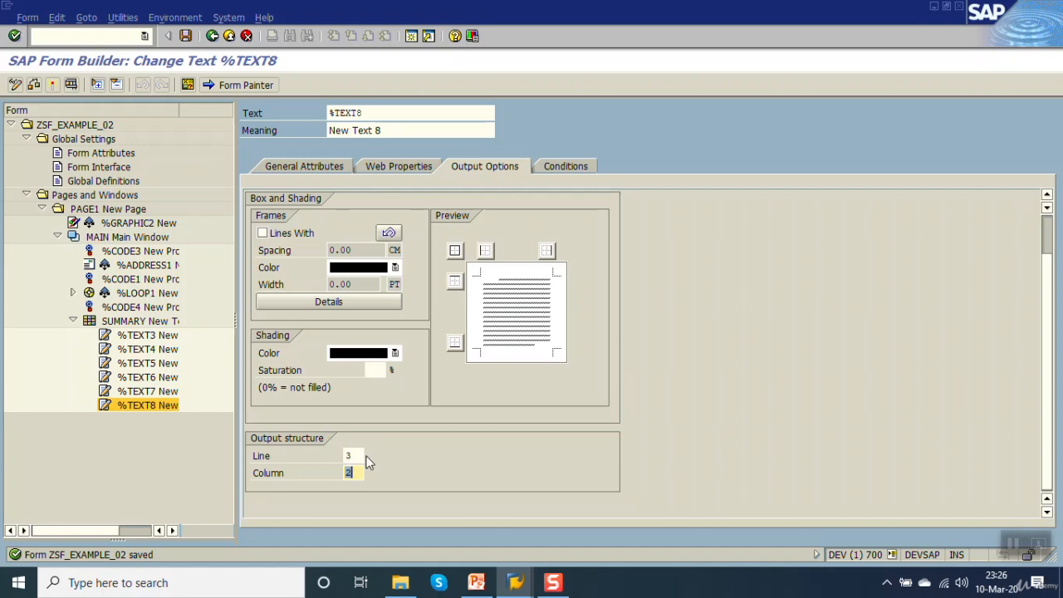
Insert the field &GV_PAID& into the new column 2 text and save the form.
{"action": "left_click", "coordinate": [311, 166]}
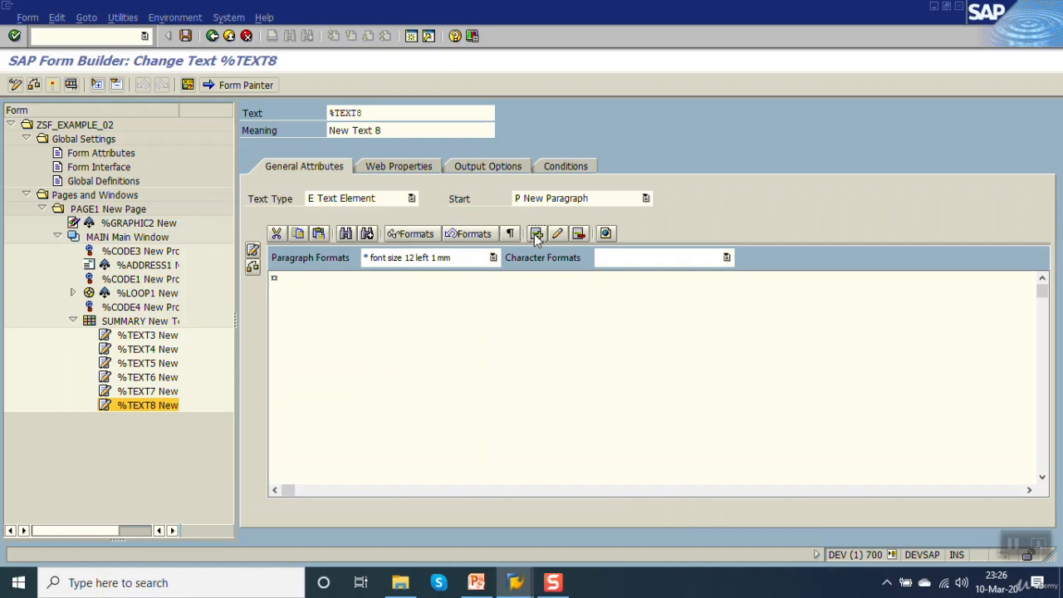
{"action": "left_click", "coordinate": [536, 234]}
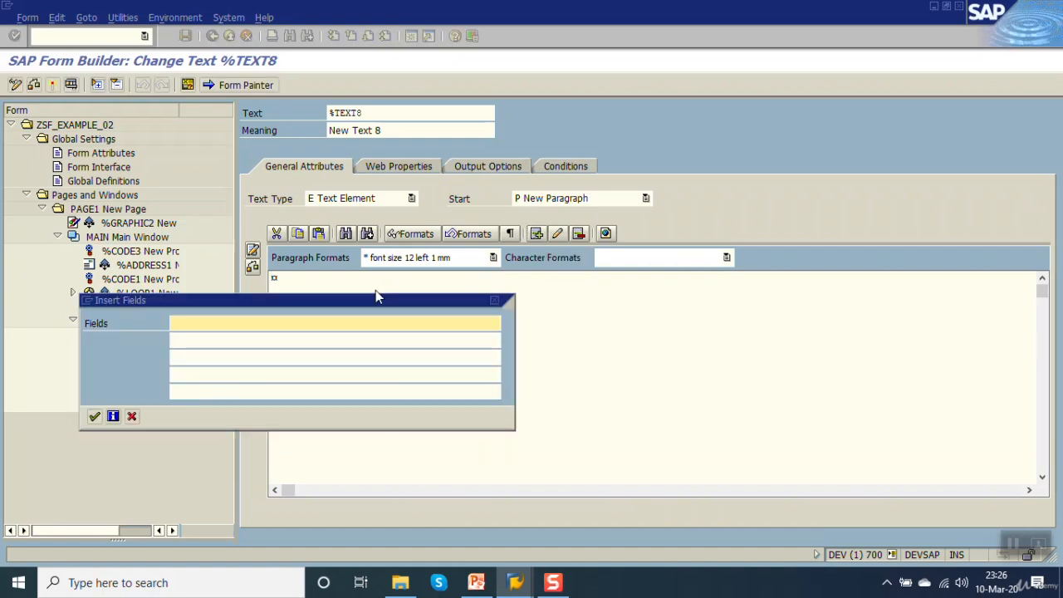
{"action": "type", "text": "&&GV_PRICE"}
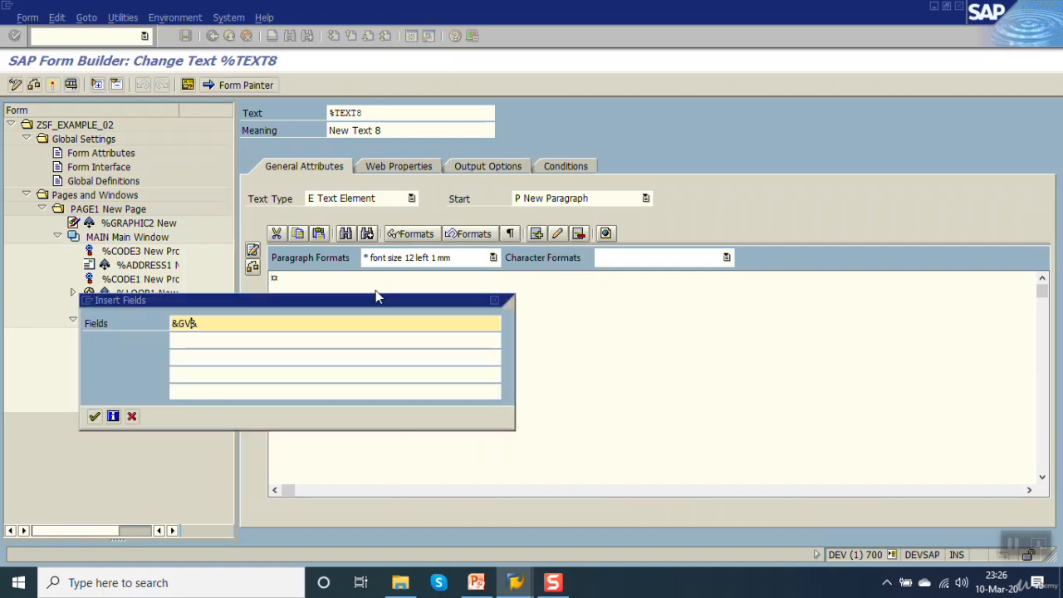
{"action": "key", "text": "Return"}
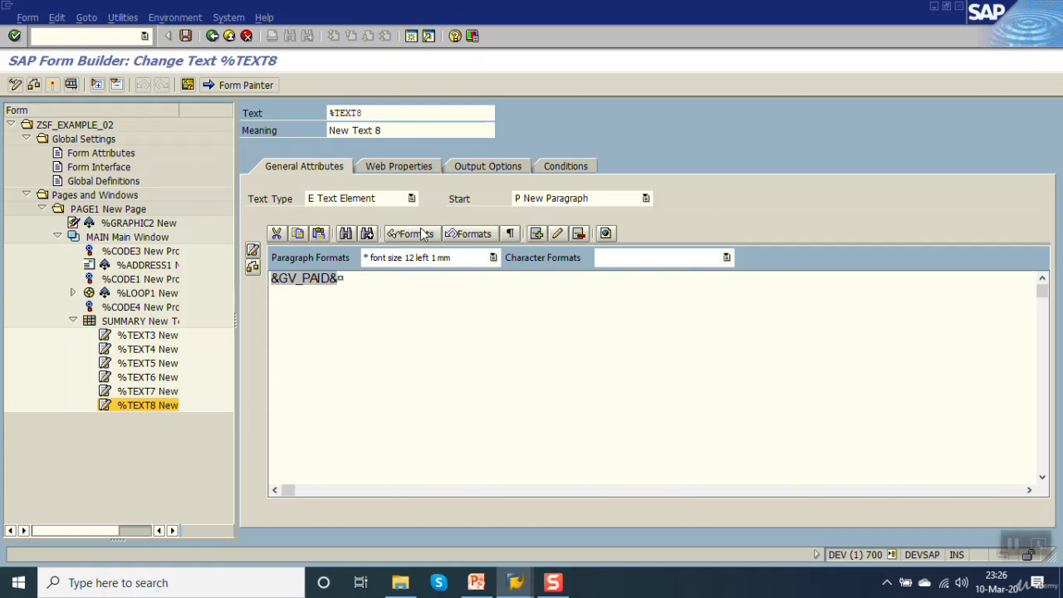
{"action": "key", "text": "ctrl+s"}
Check the variable names in the global definitions, create a text node after the paid amount text with the field &GV_BALANCE&, and save.
{"action": "left_click", "coordinate": [140, 391]}
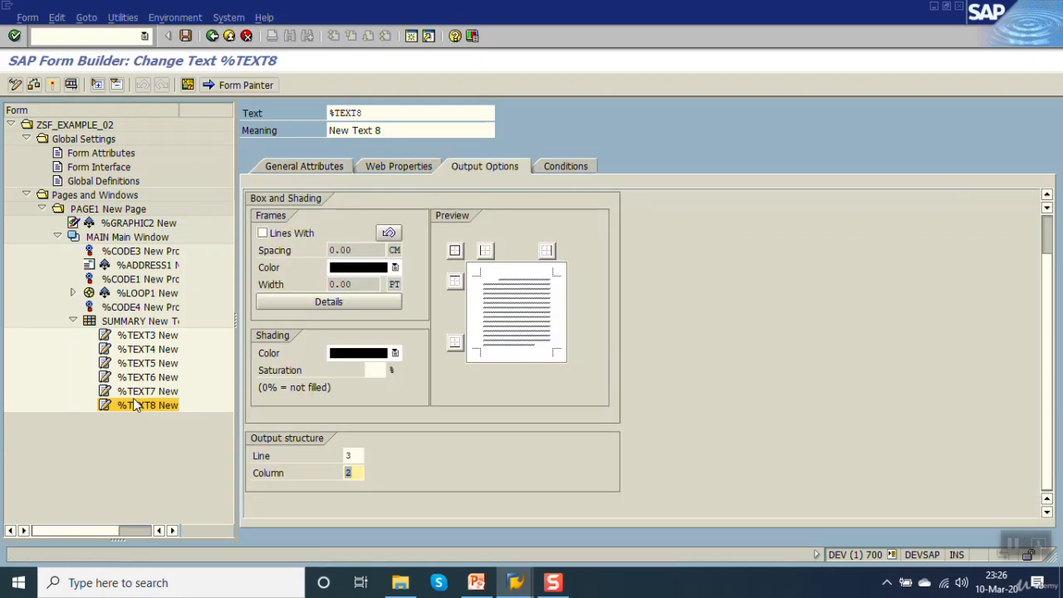
{"action": "left_click", "coordinate": [106, 181]}
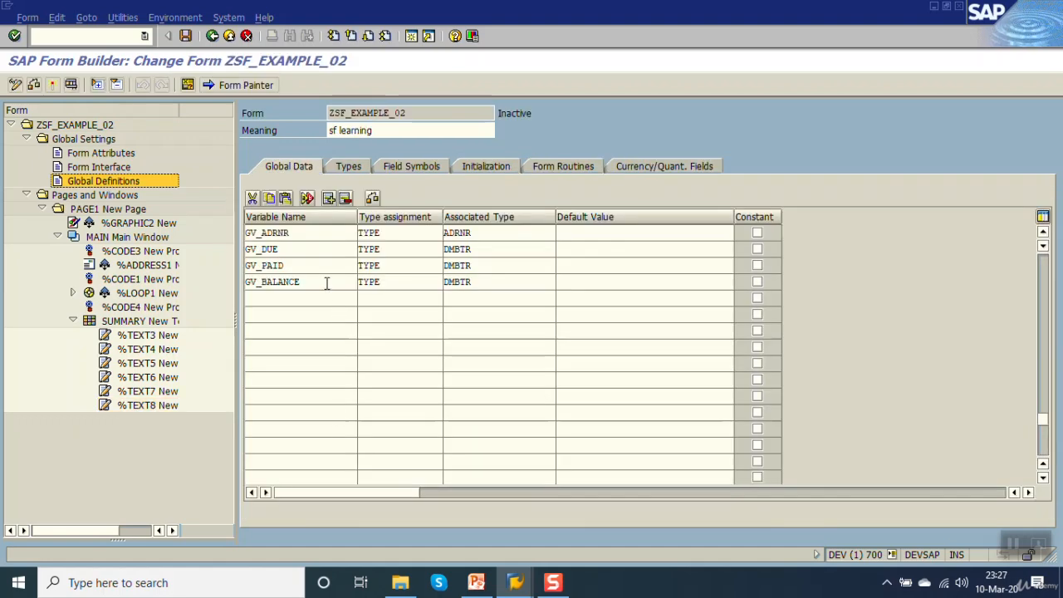
{"action": "right_click", "coordinate": [123, 408]}
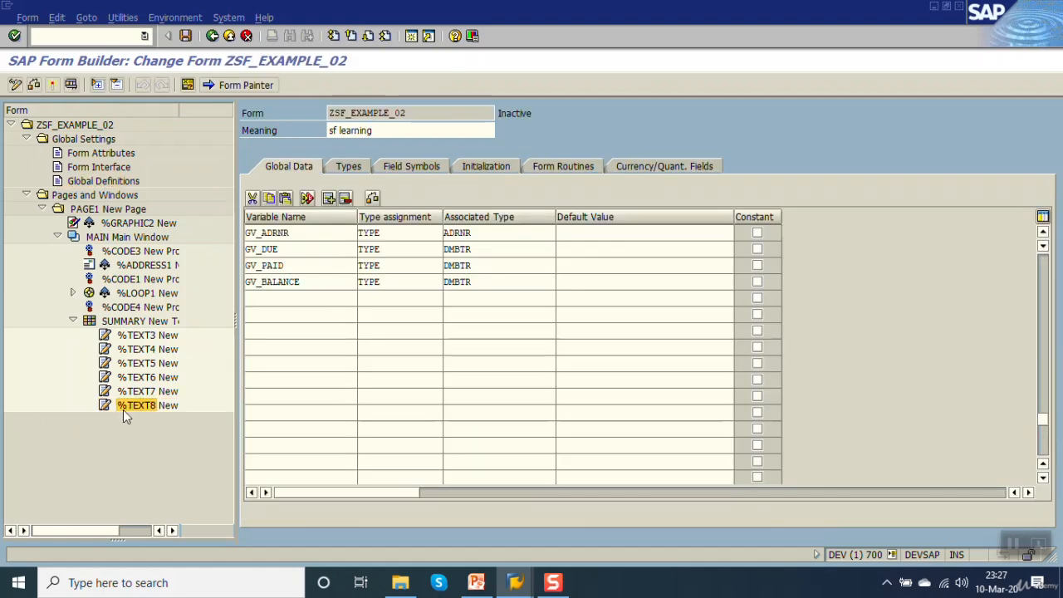
{"action": "mouse_move", "coordinate": [158, 422]}
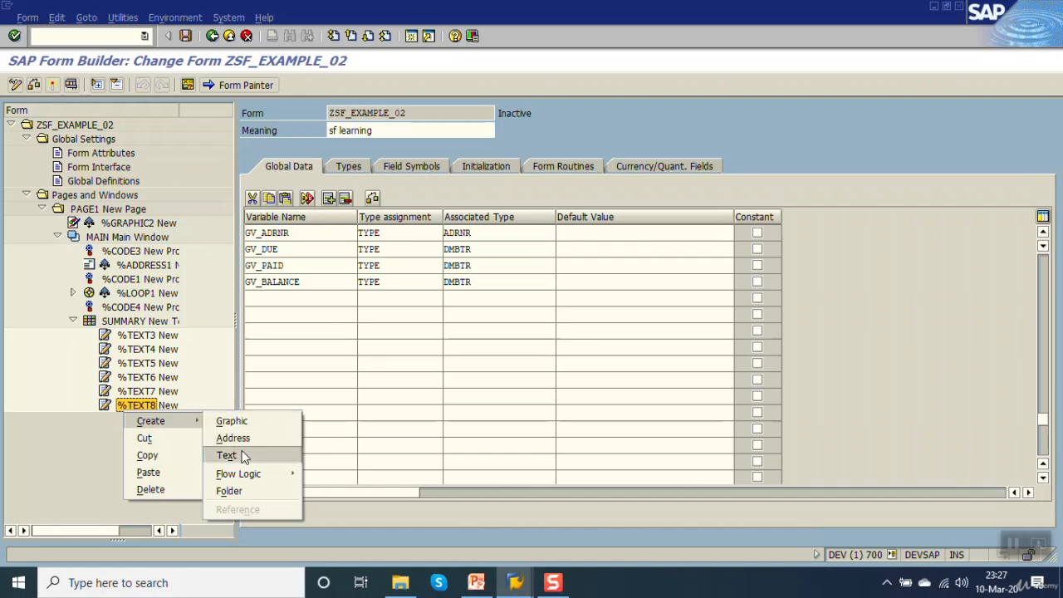
{"action": "left_click", "coordinate": [242, 456]}
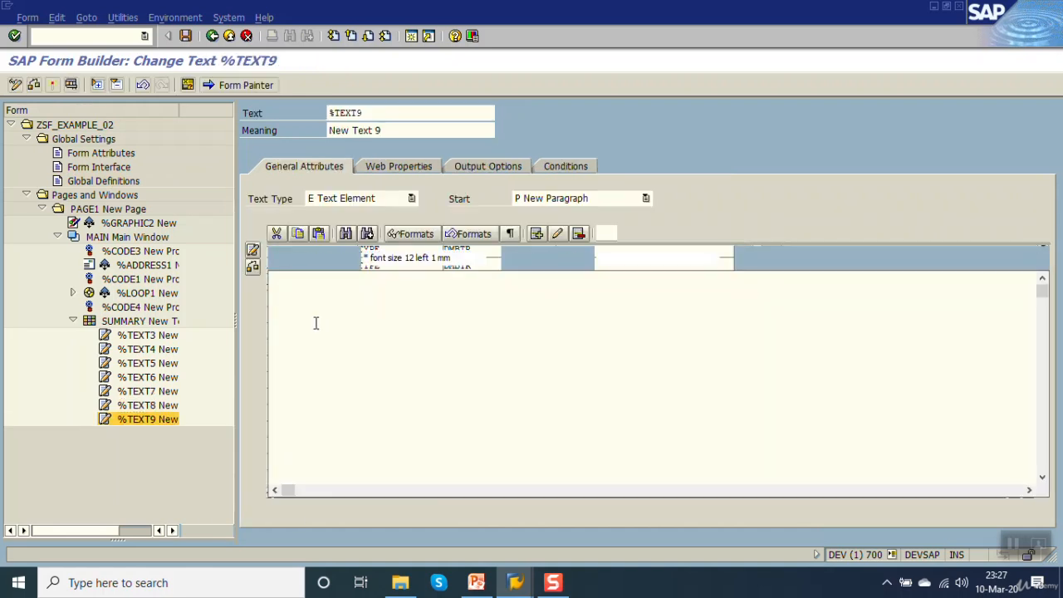
{"action": "left_click", "coordinate": [537, 233]}
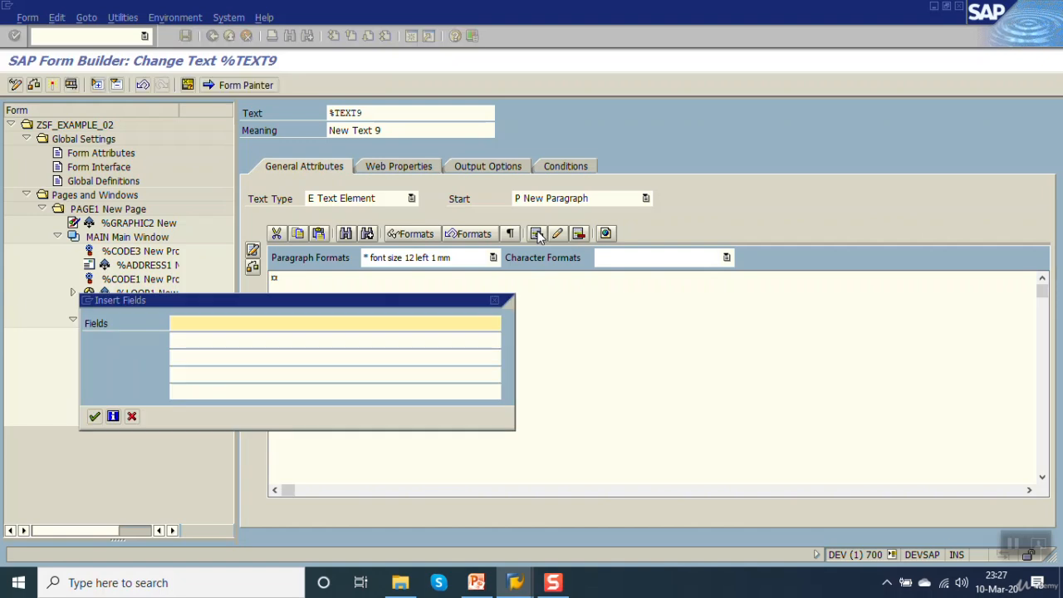
{"action": "type", "text": "&&"}
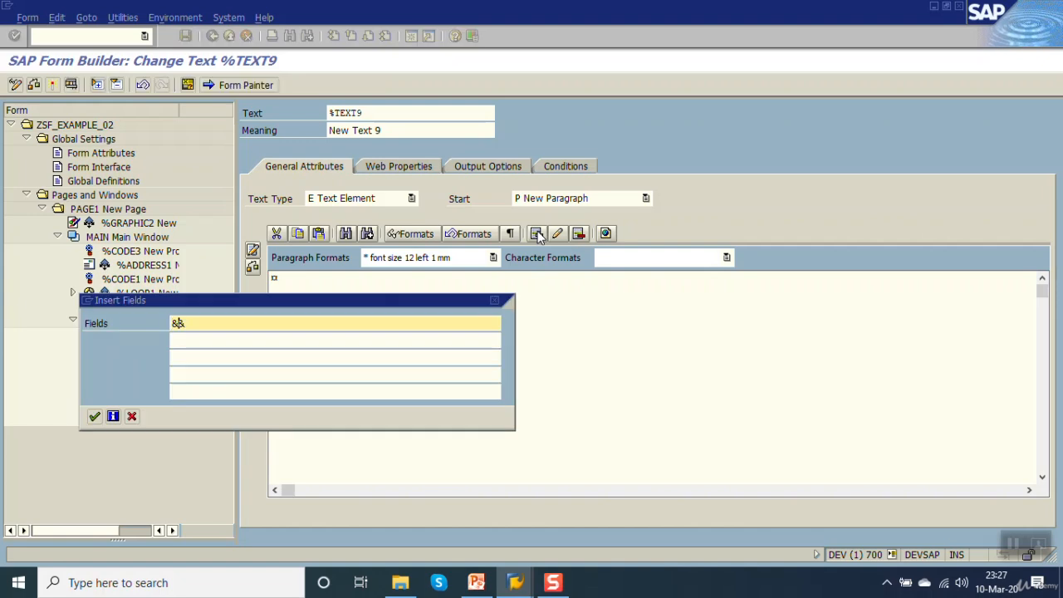
{"action": "type", "text": "GV_BALANCE"}
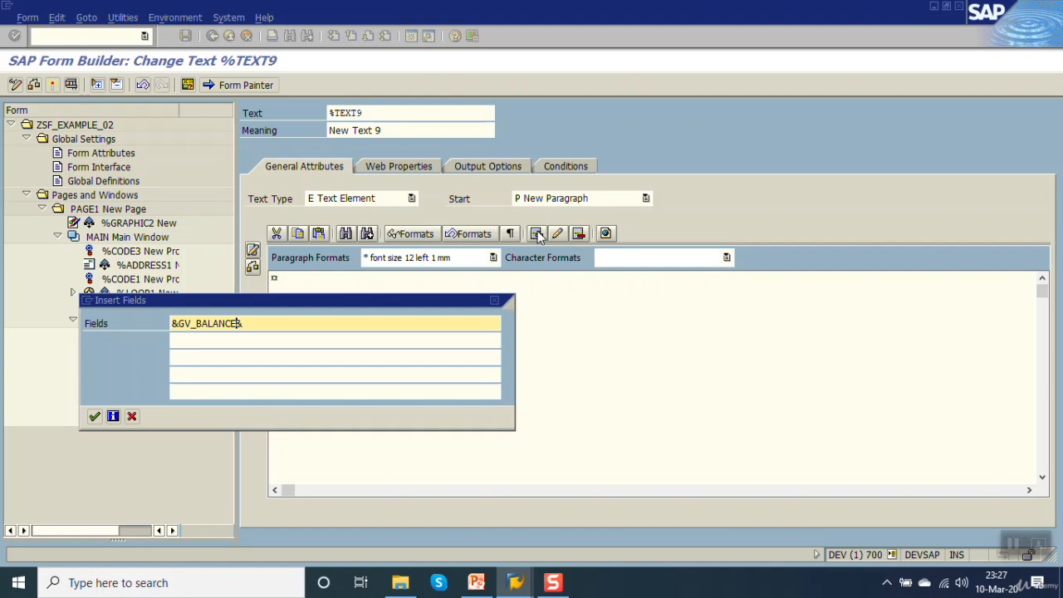
{"action": "key", "text": "Return"}
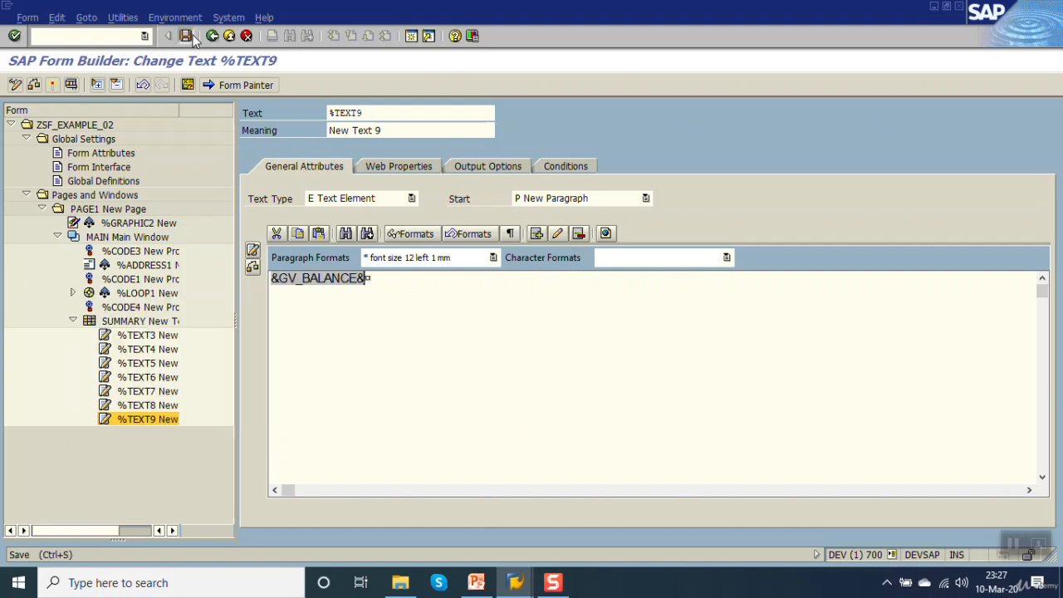
{"action": "left_click", "coordinate": [186, 36]}
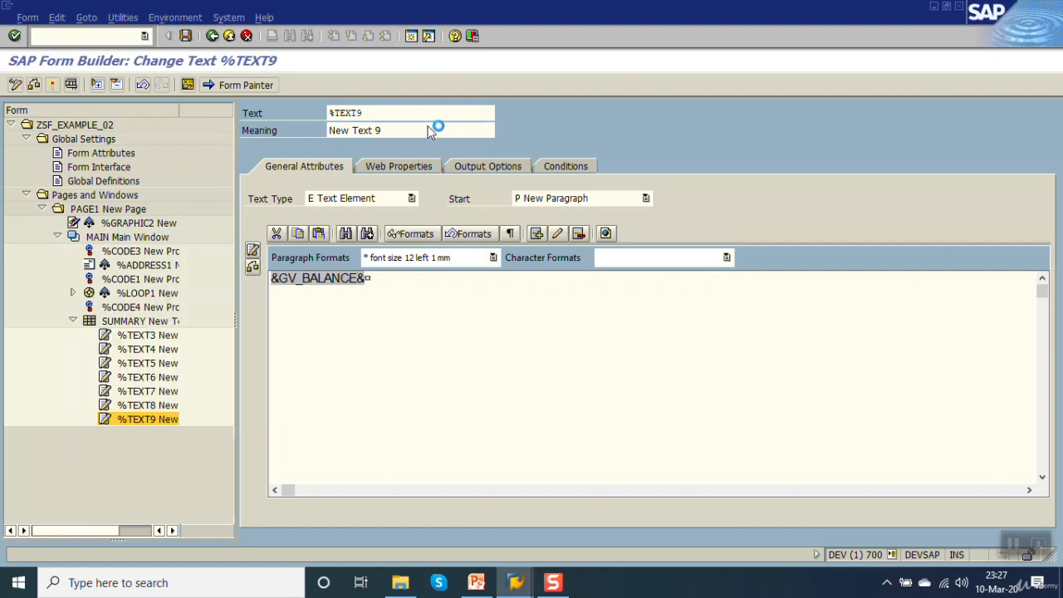
Assign the balance amount text to line 3, column 3, and save and activate the form.
{"action": "left_click", "coordinate": [477, 167]}
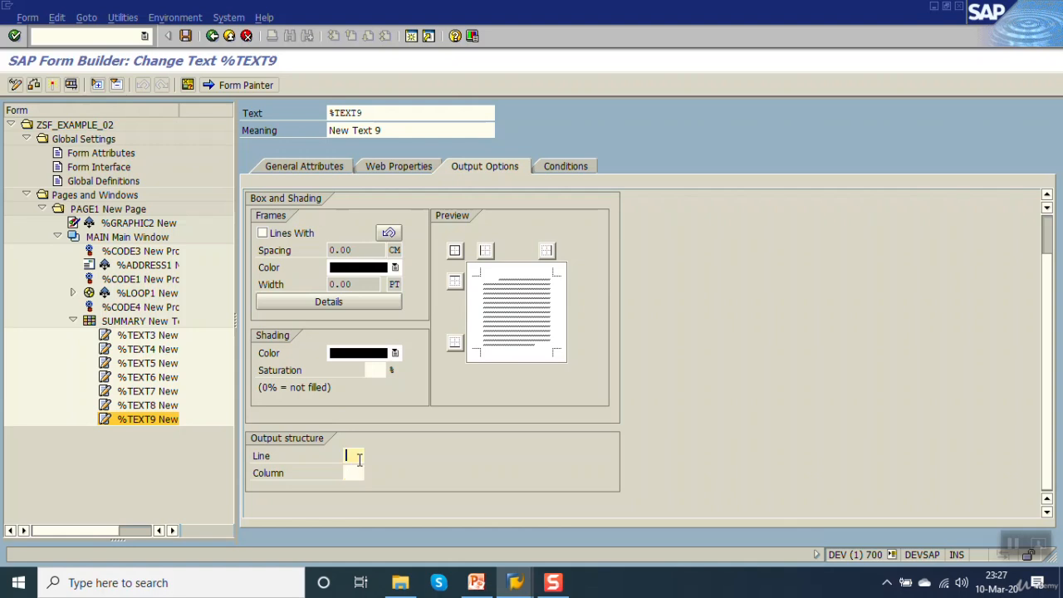
{"action": "key", "text": "Tab"}
{"action": "type", "text": "3"}
{"action": "key", "text": "ctrl+s"}
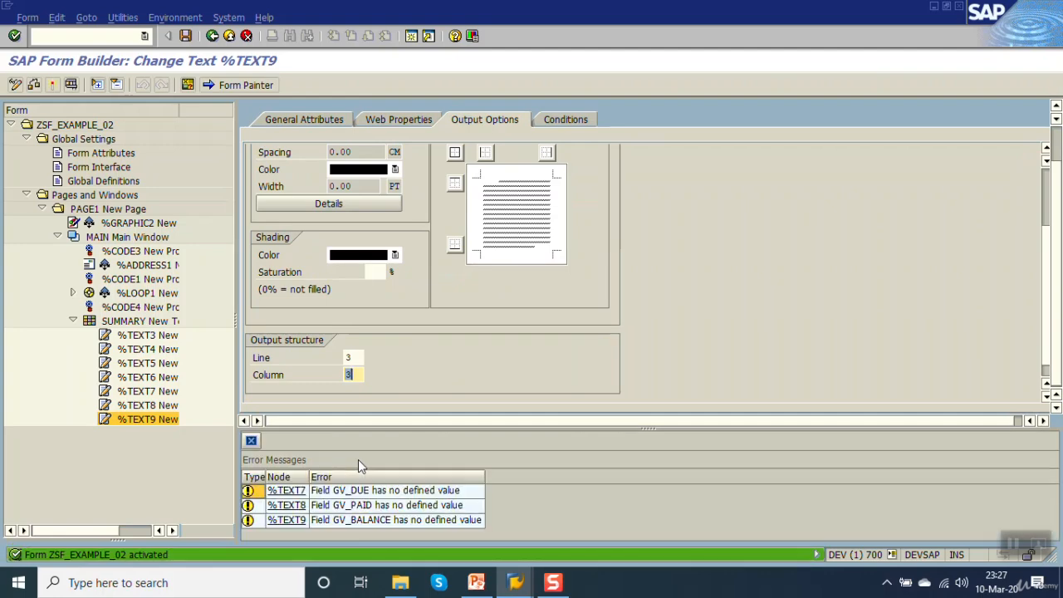
Test the form's function module and check the due, paid and balance amounts in the LP01 print preview.
{"action": "key", "text": "F8"}
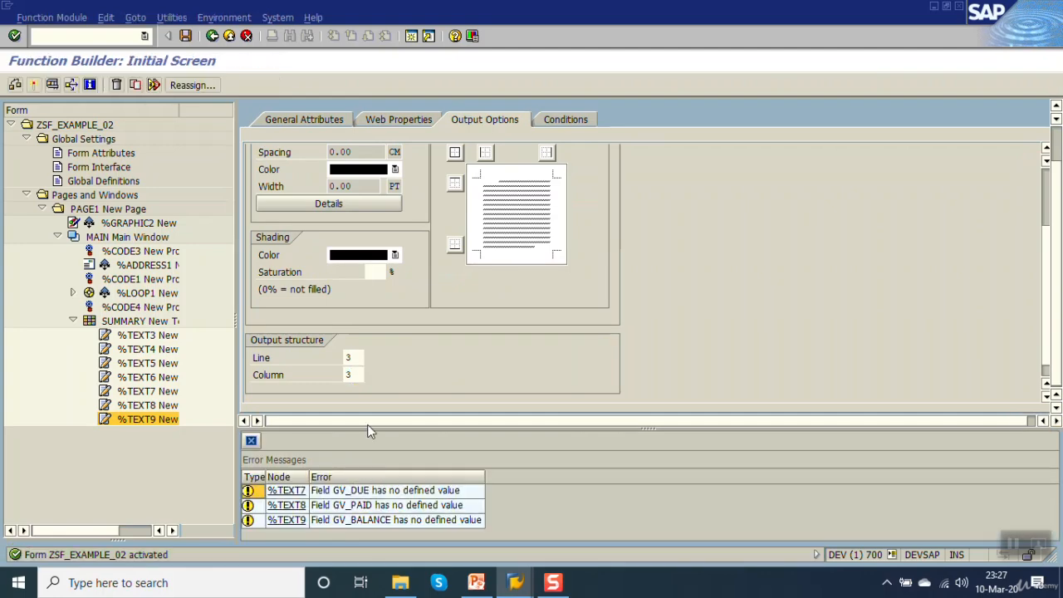
{"action": "key", "text": "F8"}
{"action": "key", "text": "F8"}
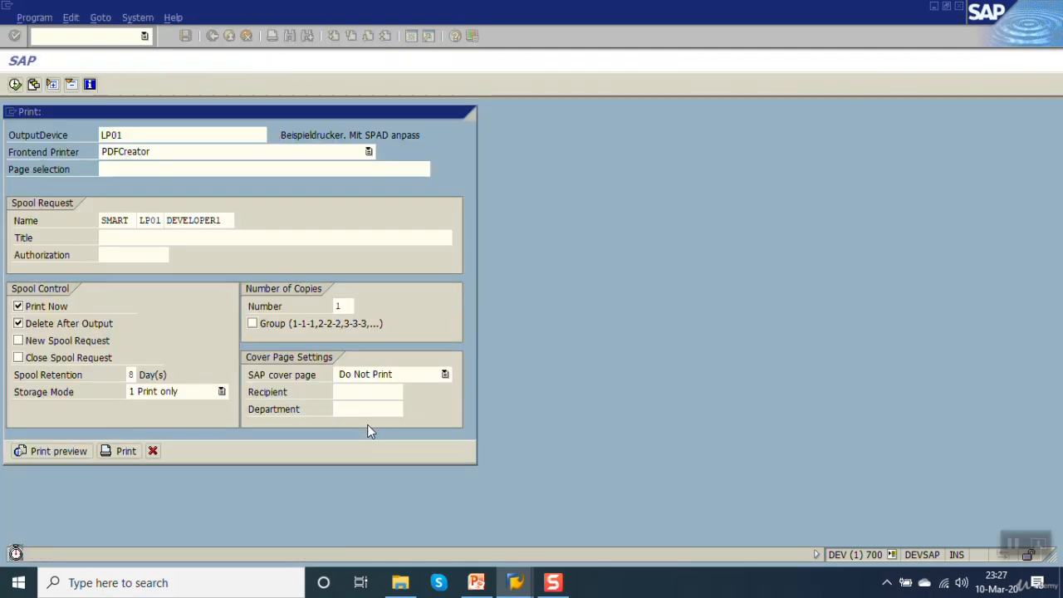
{"action": "key", "text": "F8"}
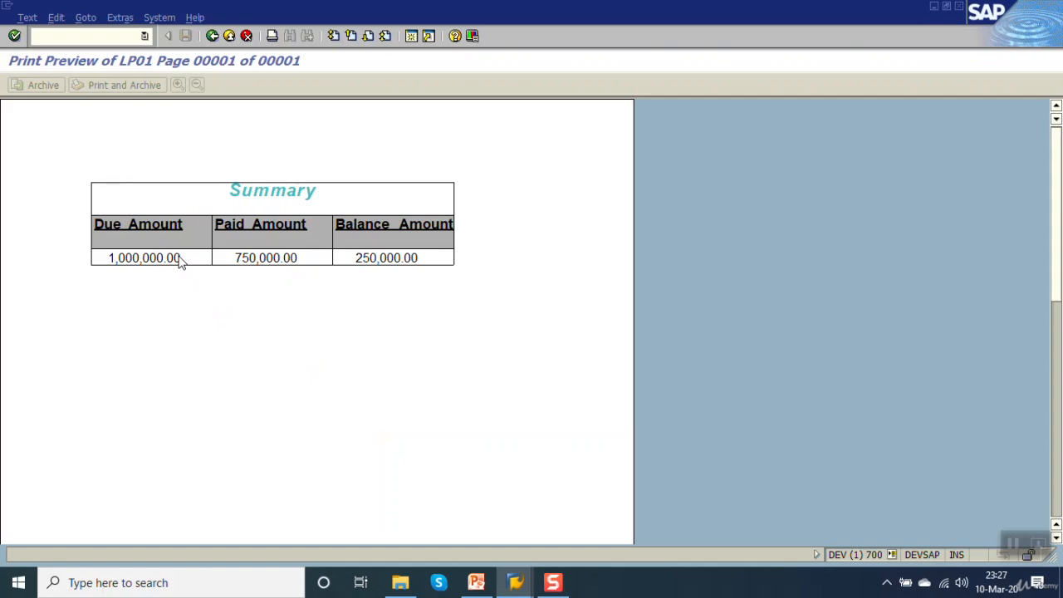
Leave the print preview and function module test, and switch to PowerPoint to compare the output with the example Summary table.
{"action": "left_click", "coordinate": [214, 38]}
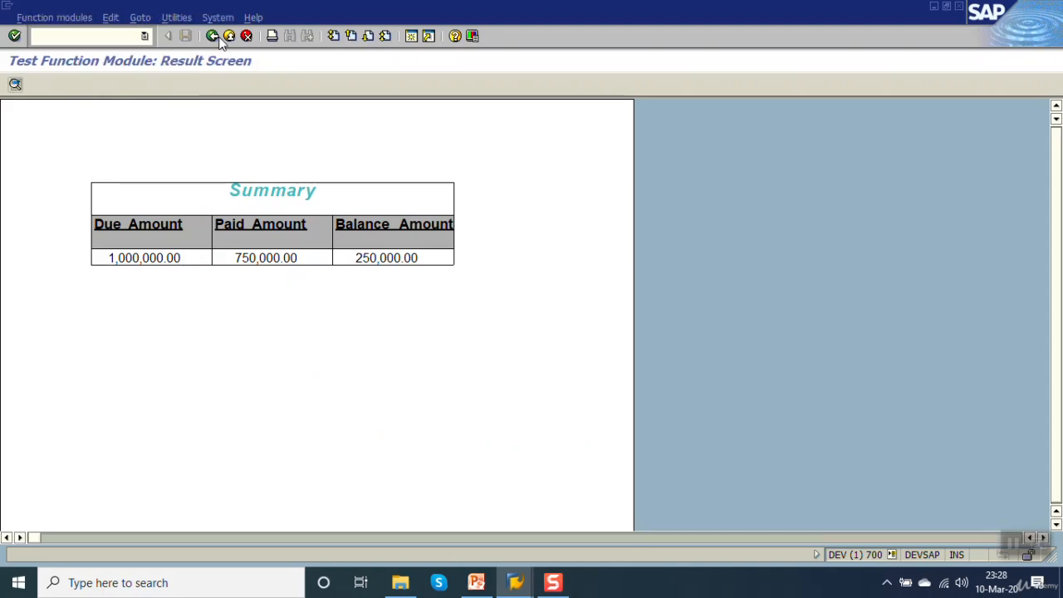
{"action": "left_click", "coordinate": [214, 37]}
{"action": "left_click", "coordinate": [219, 39]}
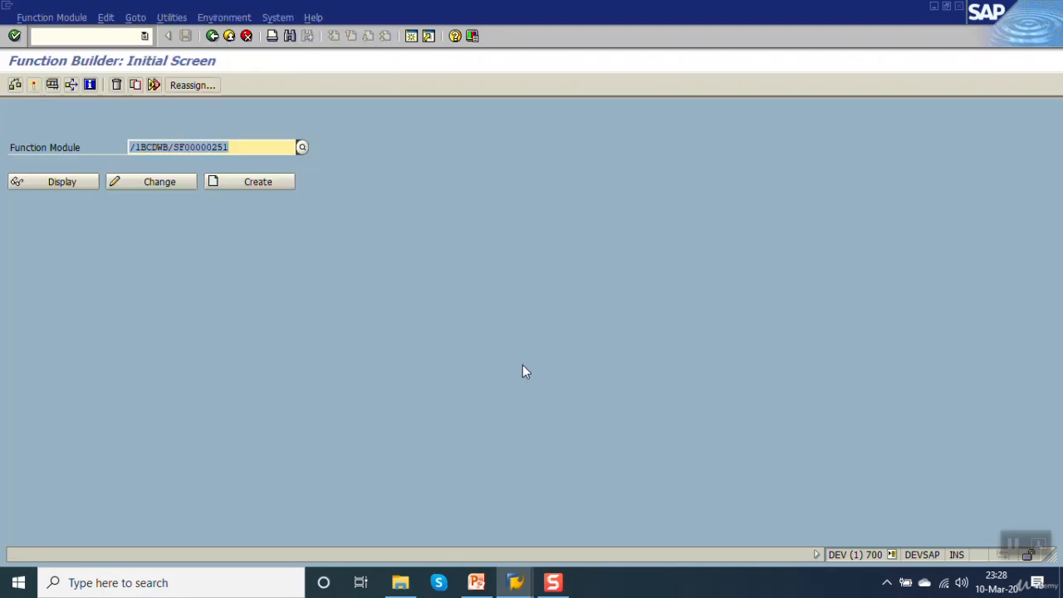
{"action": "left_click", "coordinate": [479, 586]}
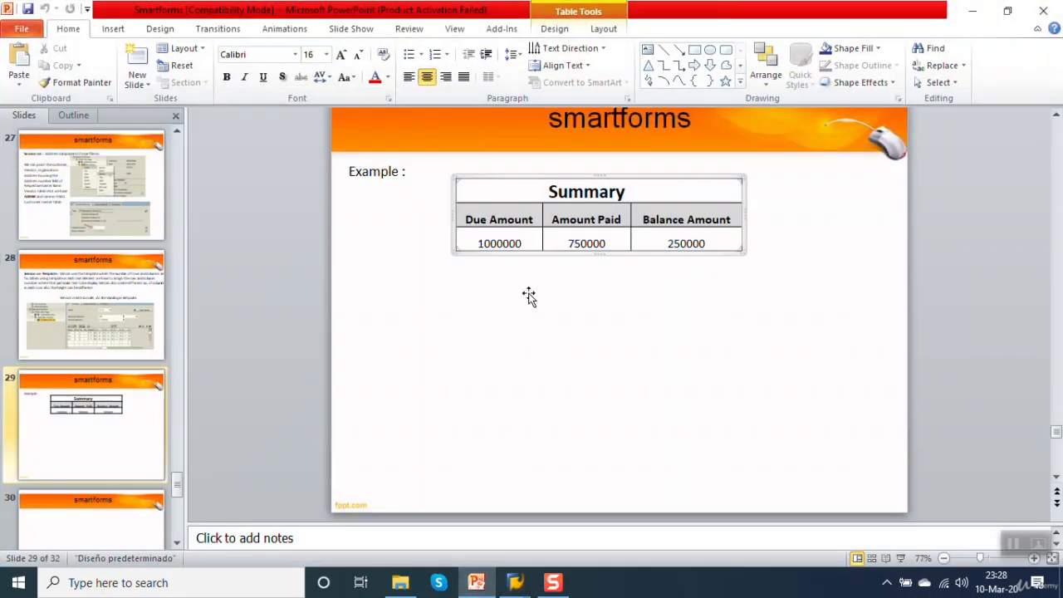